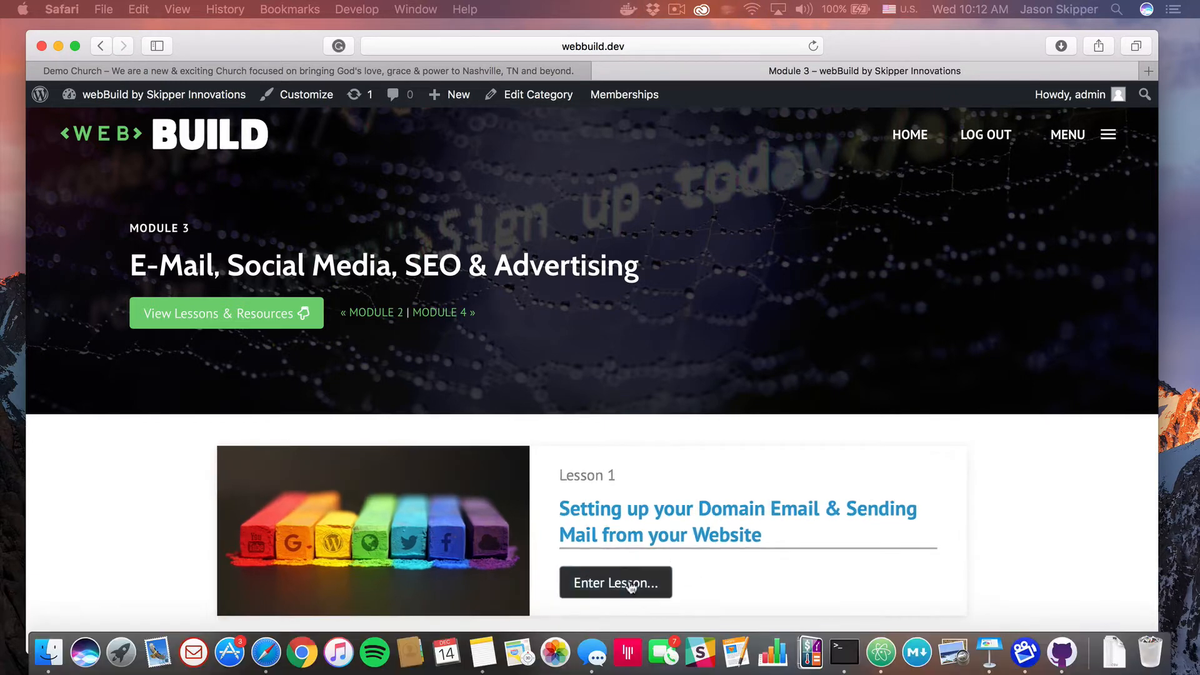
Open Lesson 1, 'Setting up your Domain Email & Sending Mail from your Website', and scroll through it
left_click(625, 580)
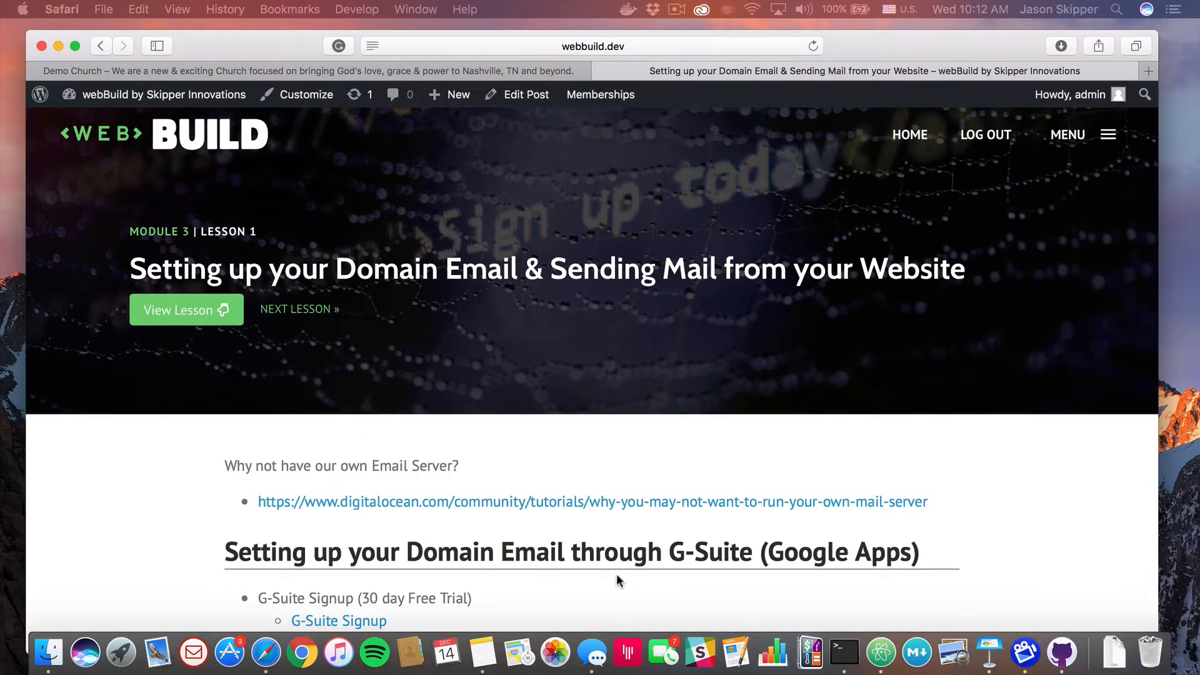
scroll(537, 507, "down", 1)
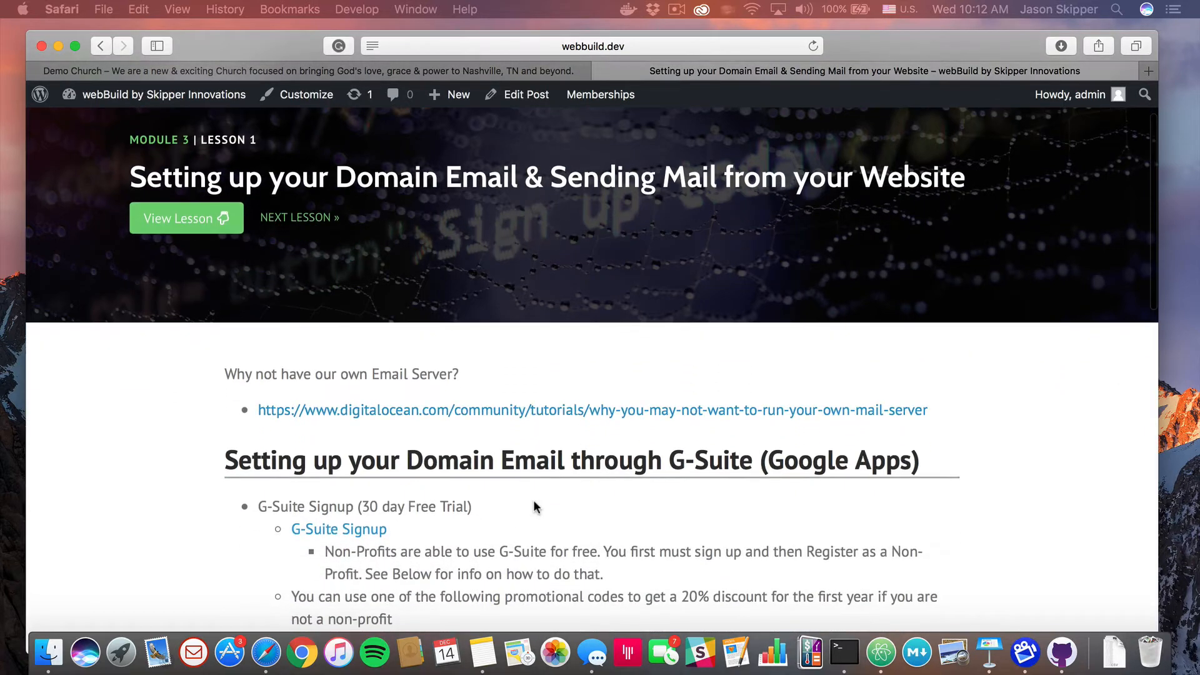
scroll(534, 500, "down", 2)
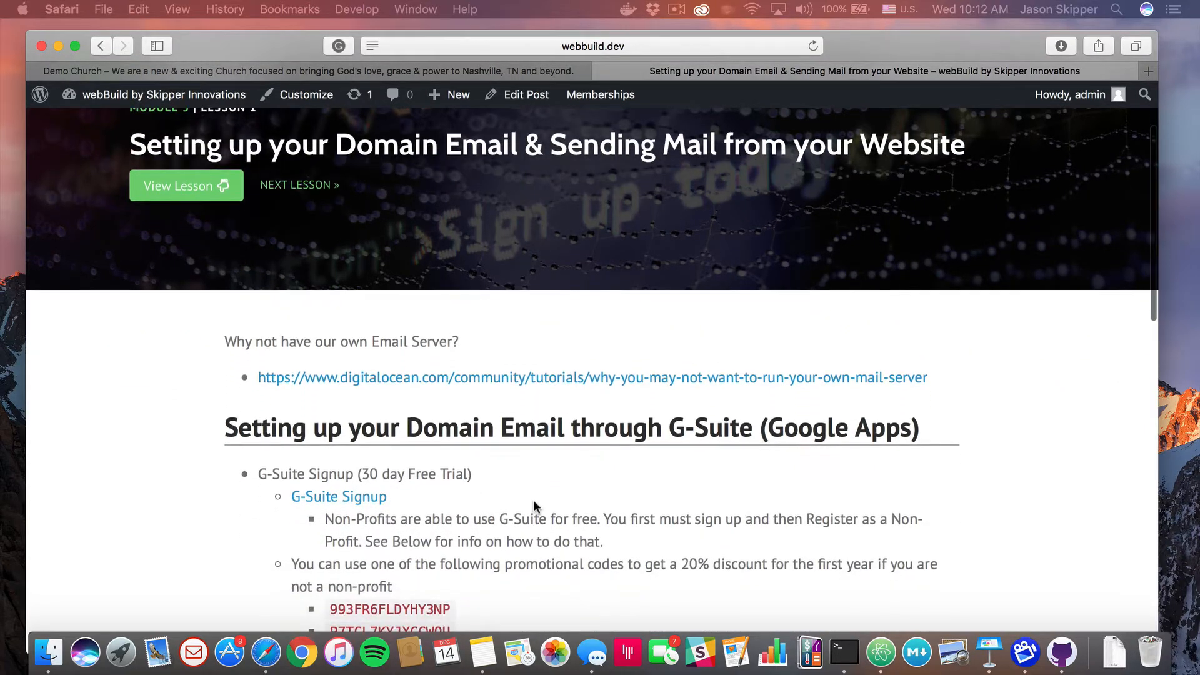
scroll(534, 500, "up", 3)
scroll(534, 505, "down", 2)
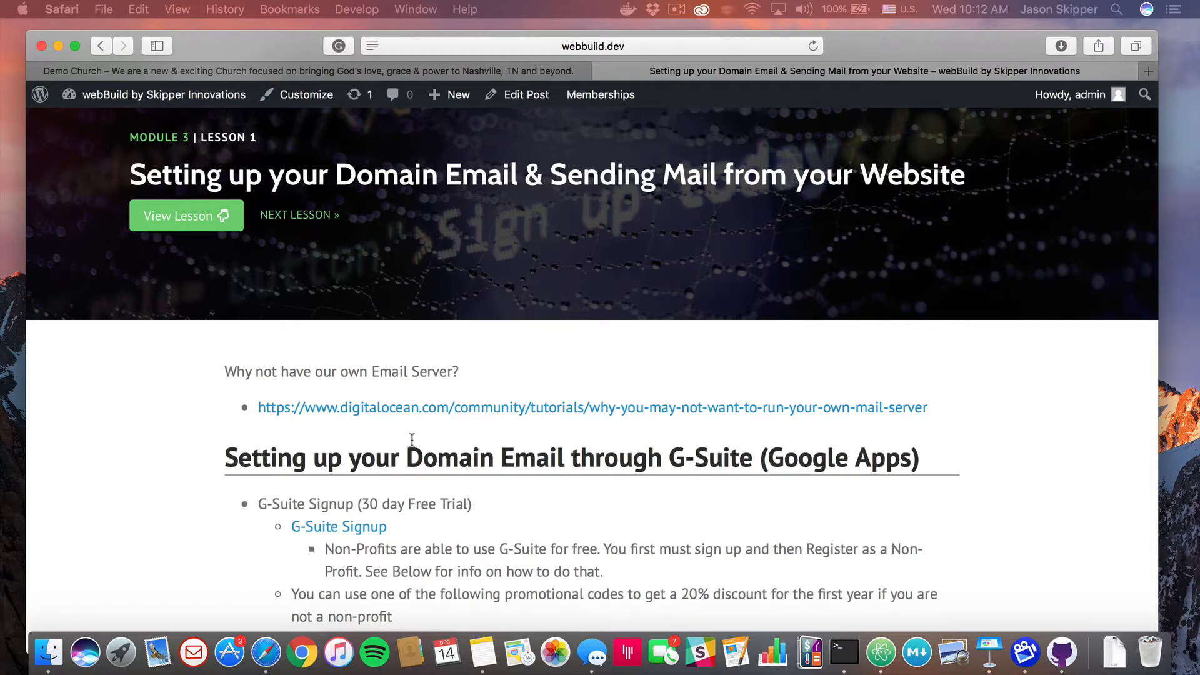
Read DigitalOcean's 'Why You May Not Want To Run Your Own Mail Server' article, then return to the lesson
left_click(442, 408)
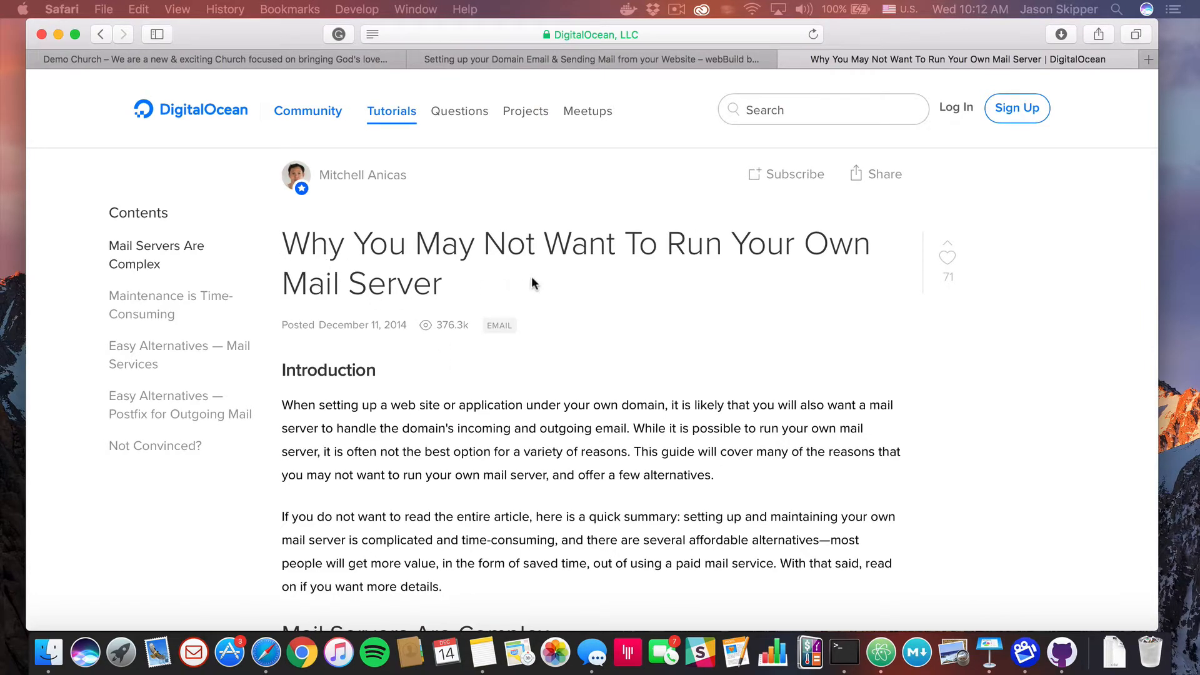
scroll(547, 337, "down", 5)
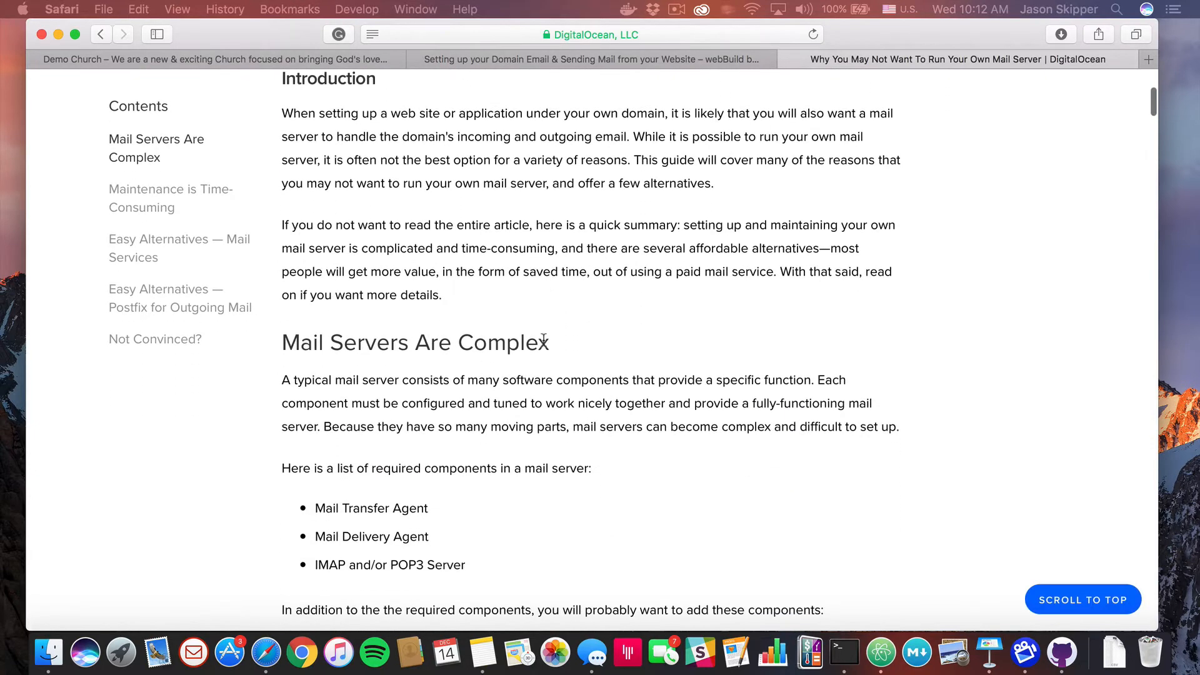
scroll(543, 340, "down", 2)
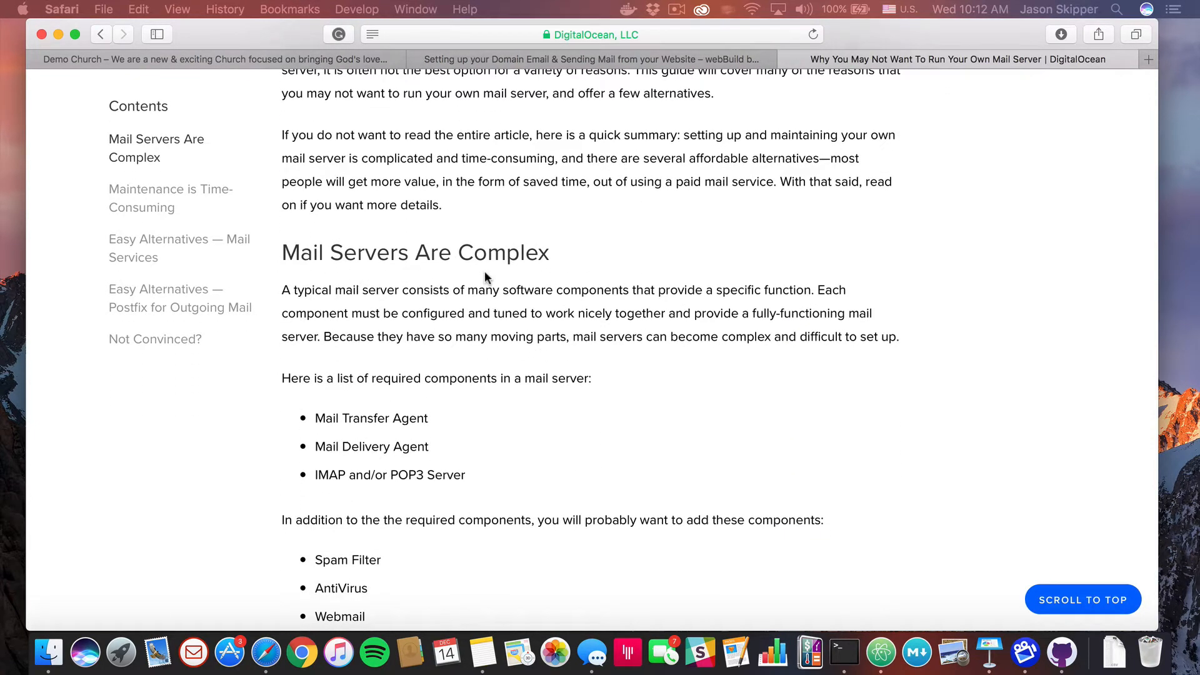
scroll(485, 277, "down", 7)
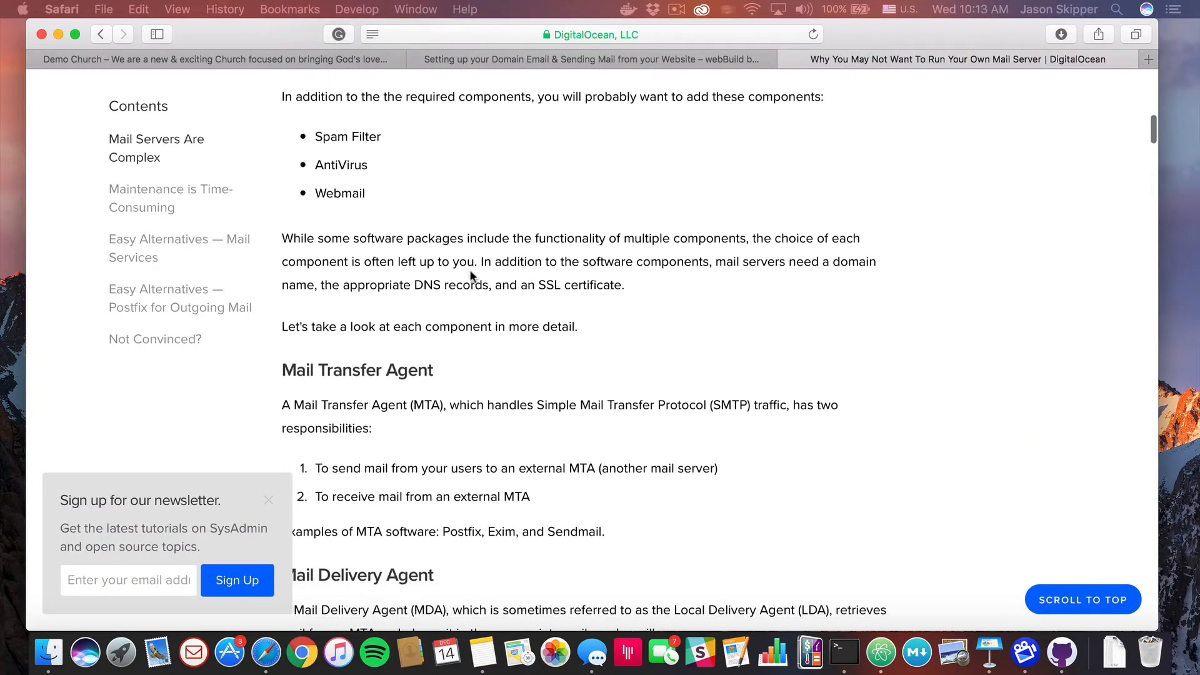
scroll(447, 440, "down", 8)
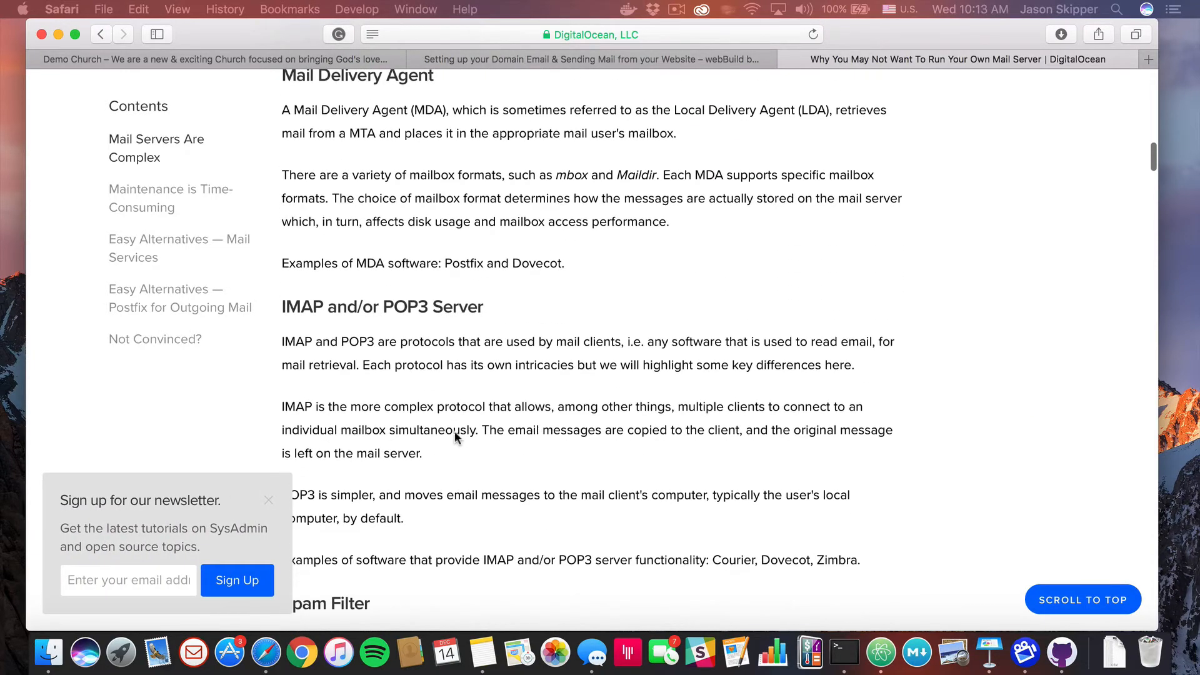
left_click(668, 57)
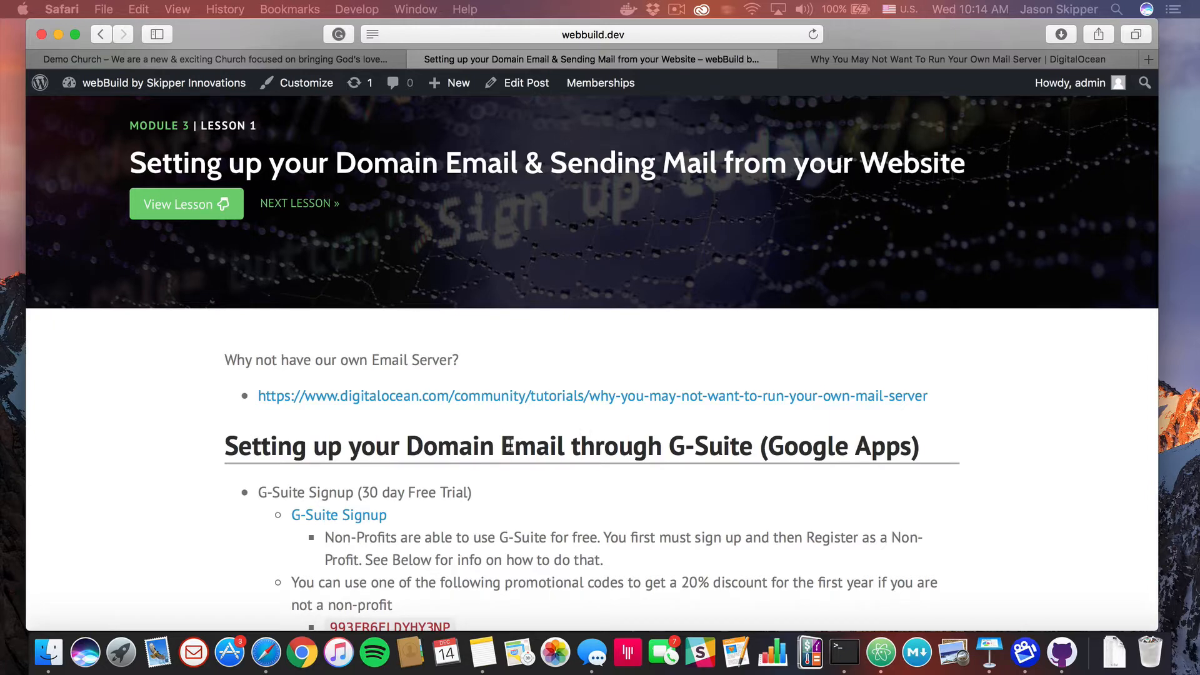
Scroll down the lesson and follow its G-Suite Signup link to the G Suite free-trial page
scroll(488, 477, "down", 5)
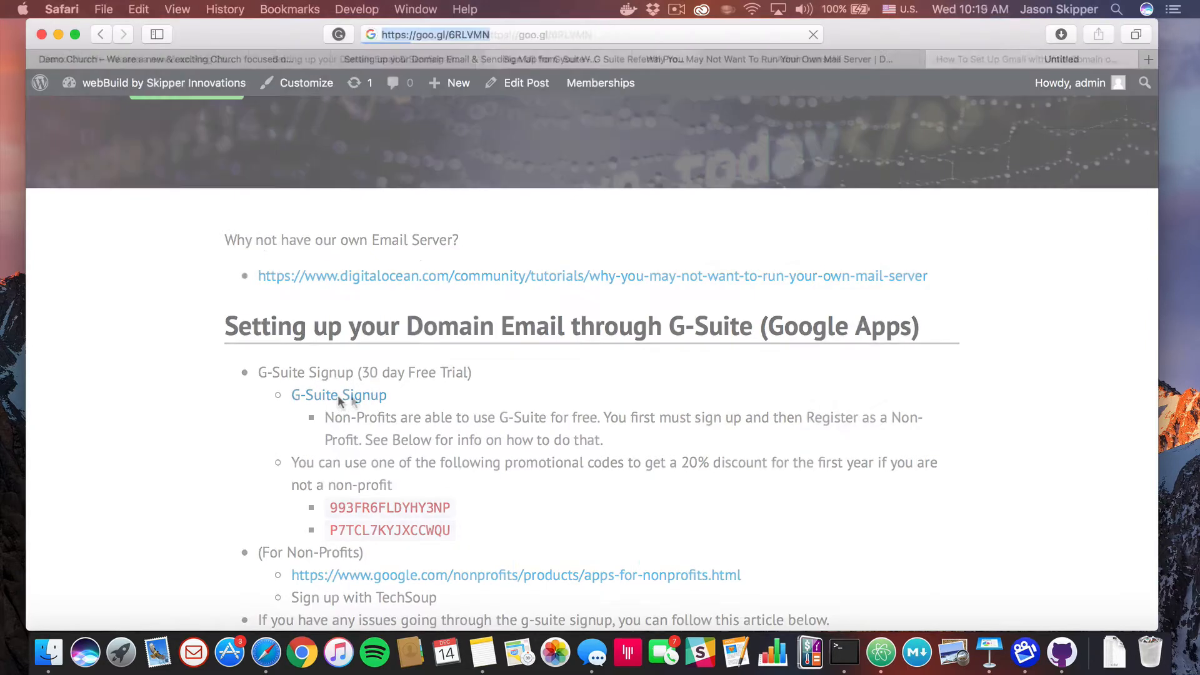
left_click(340, 395)
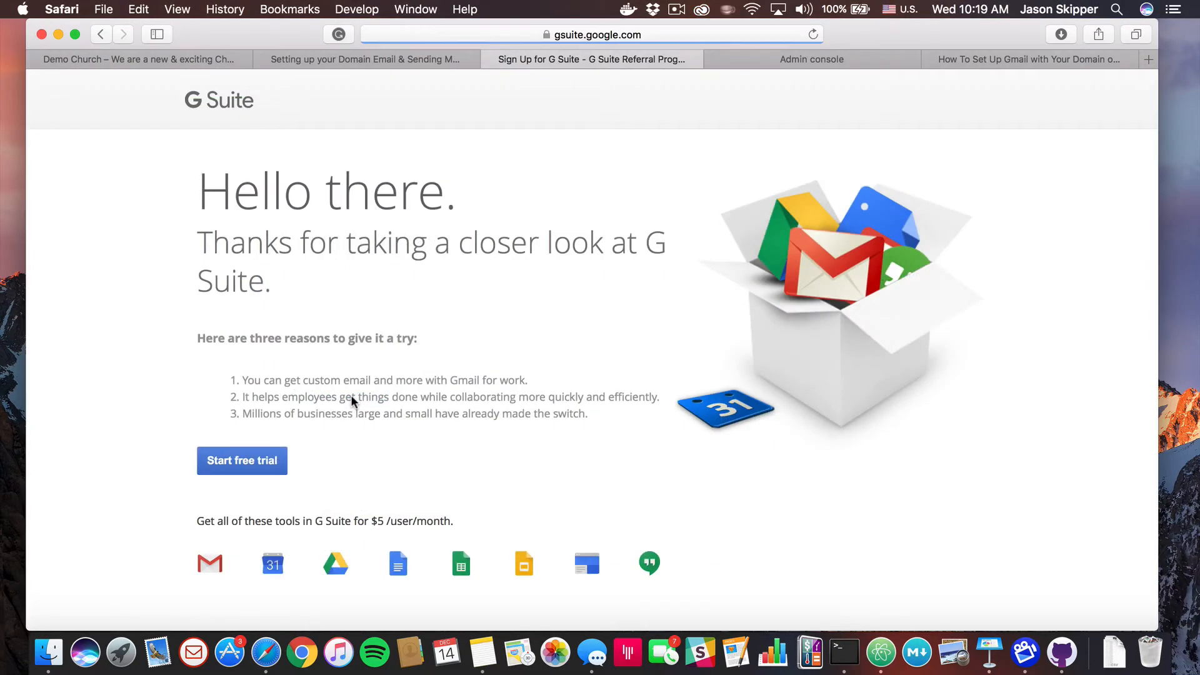
Start the G Suite free trial and review the step-1 form for name, work email and business details
left_click(252, 463)
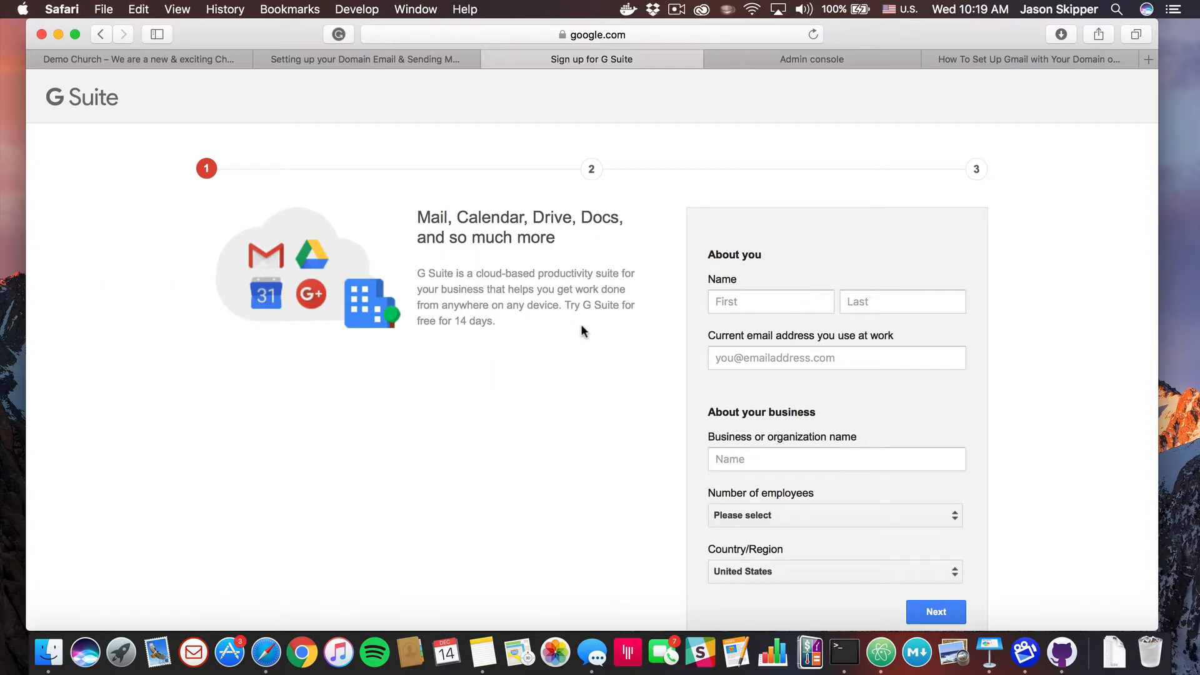
scroll(580, 324, "down", 3)
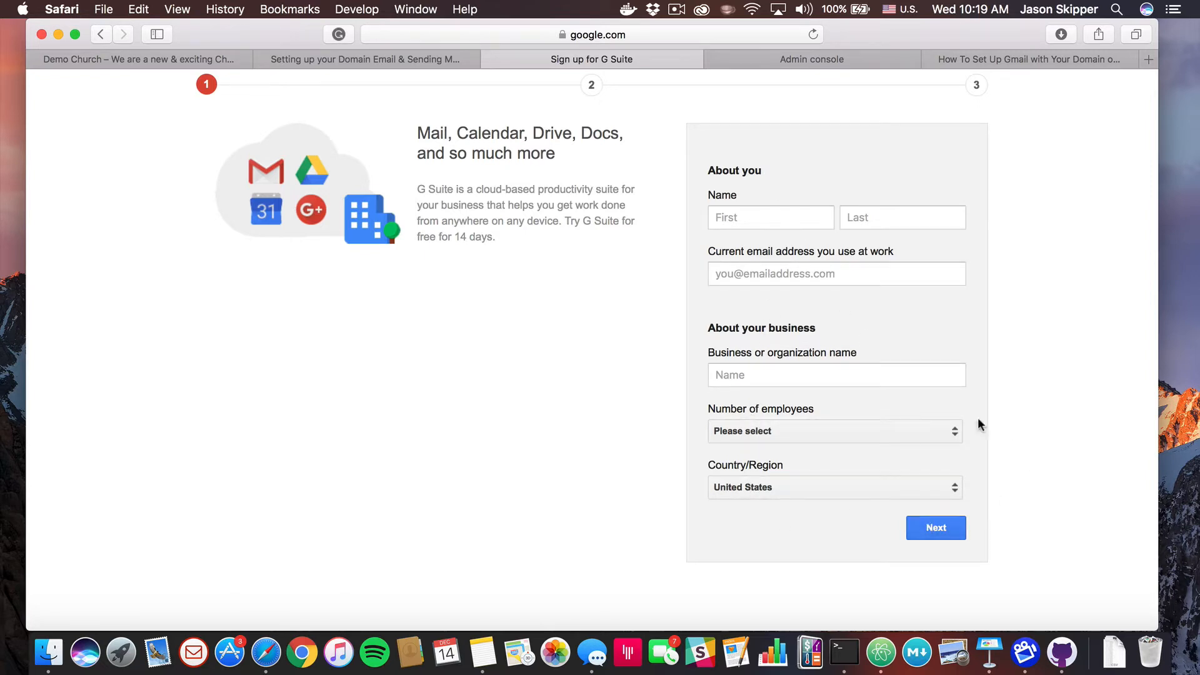
Read the 'How To Set Up Gmail with Your Domain' tutorial down to Verify Domain Ownership, then go to the Admin console
left_click(999, 59)
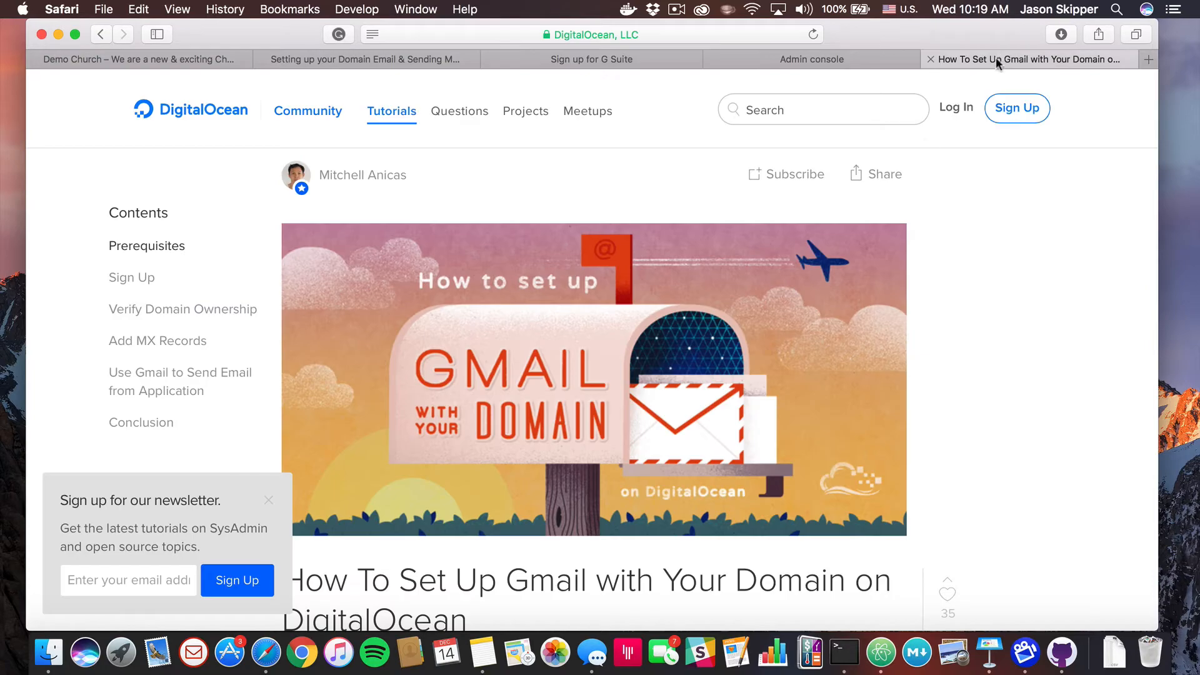
scroll(688, 371, "down", 10)
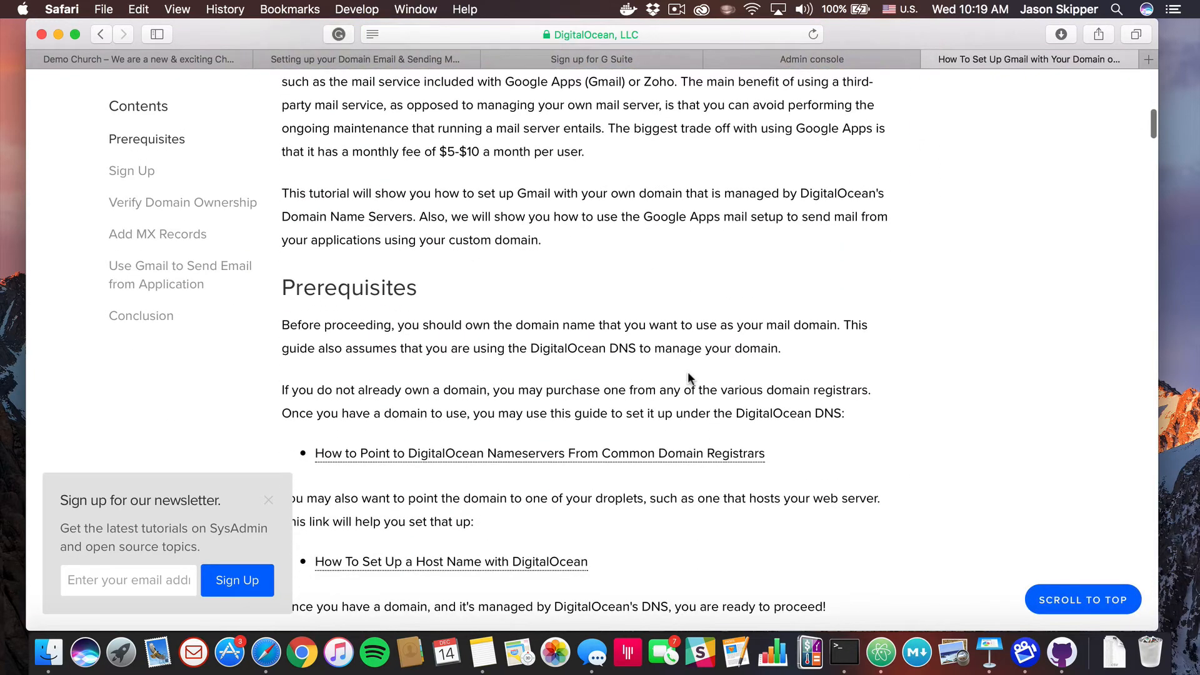
scroll(689, 373, "up", 5)
scroll(688, 372, "down", 5)
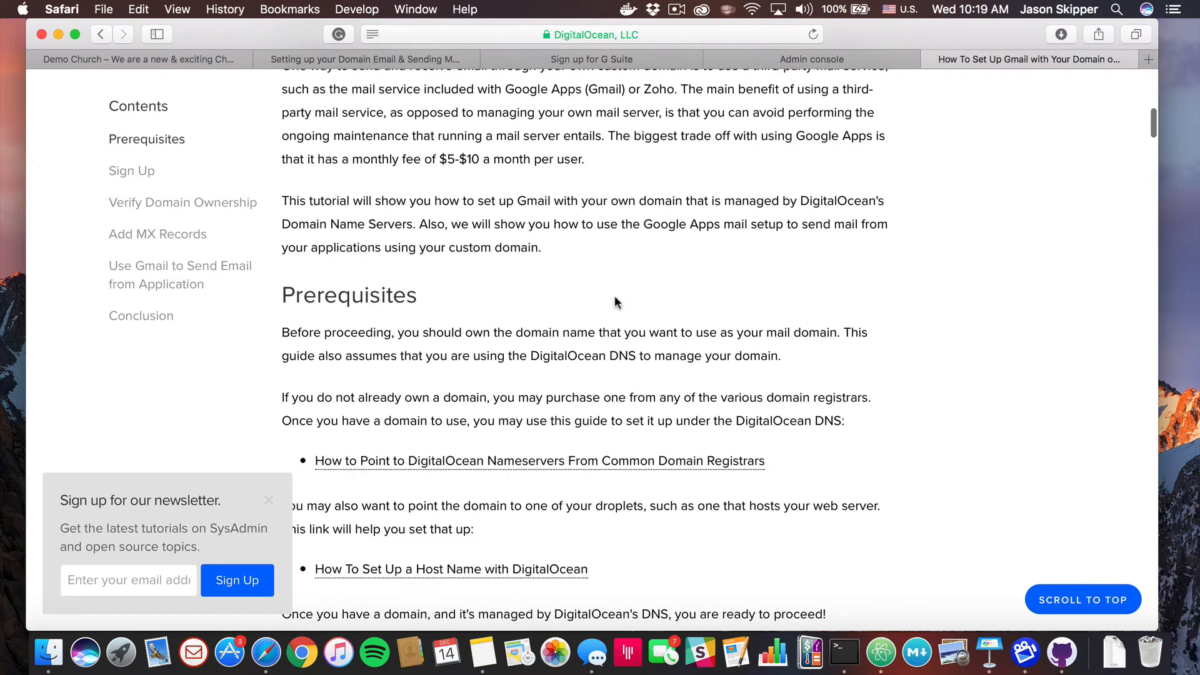
scroll(614, 302, "down", 3)
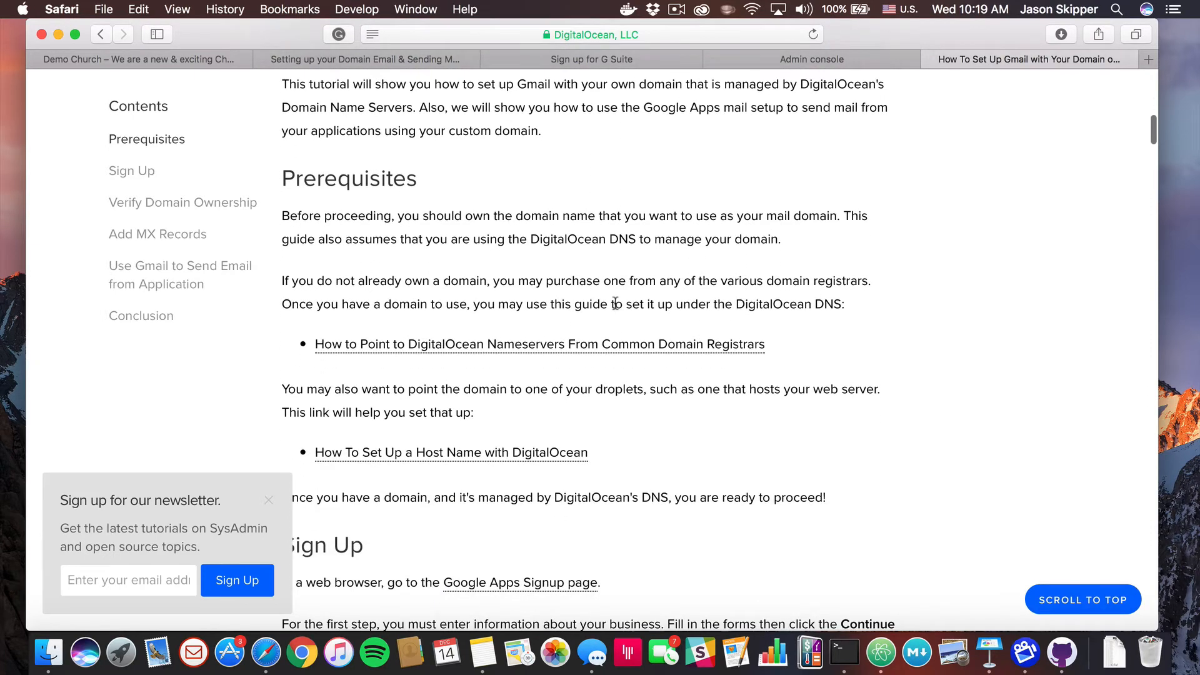
scroll(615, 303, "down", 8)
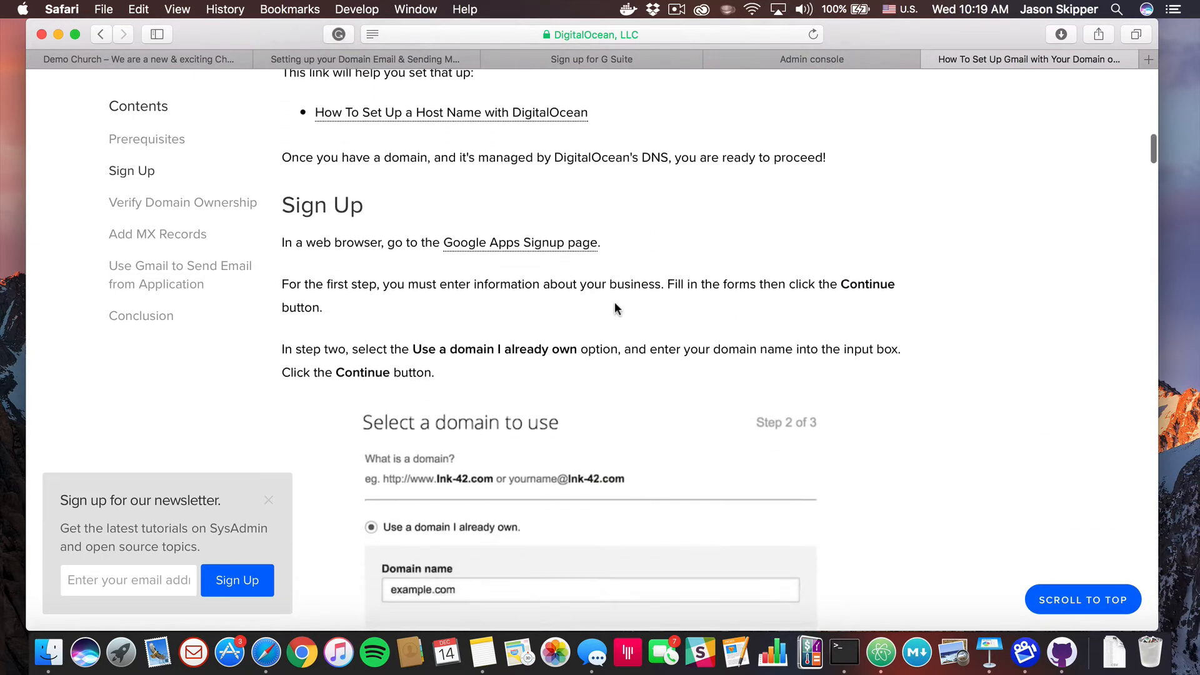
scroll(614, 301, "down", 4)
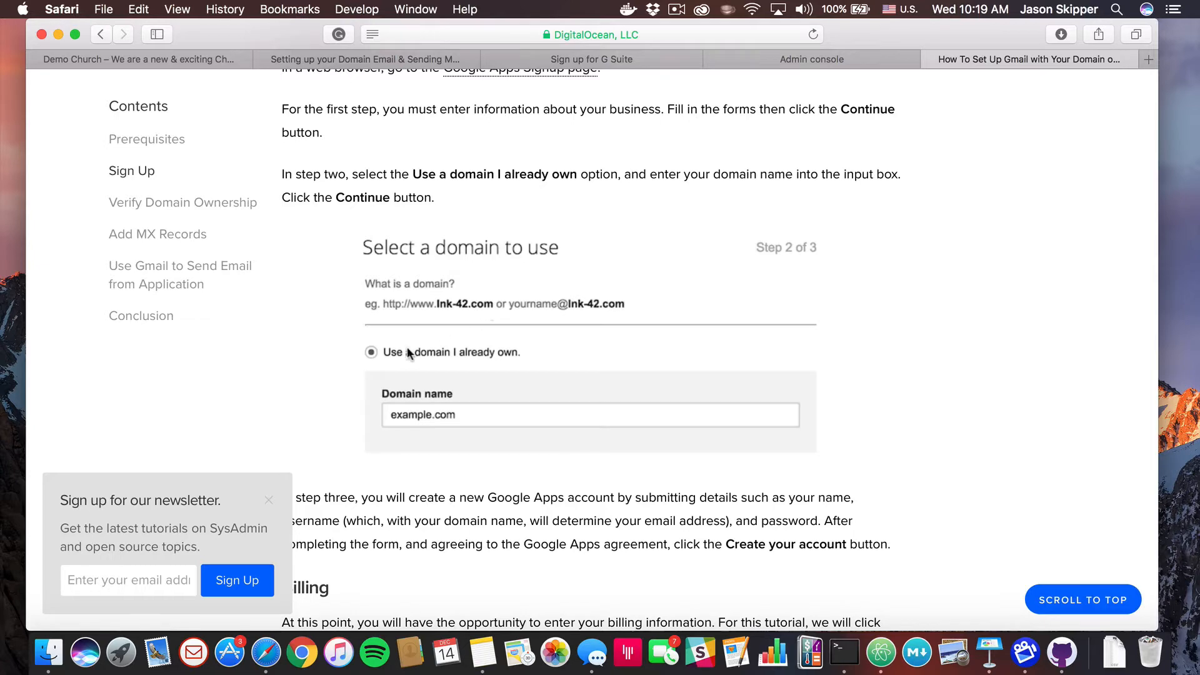
scroll(407, 347, "down", 2)
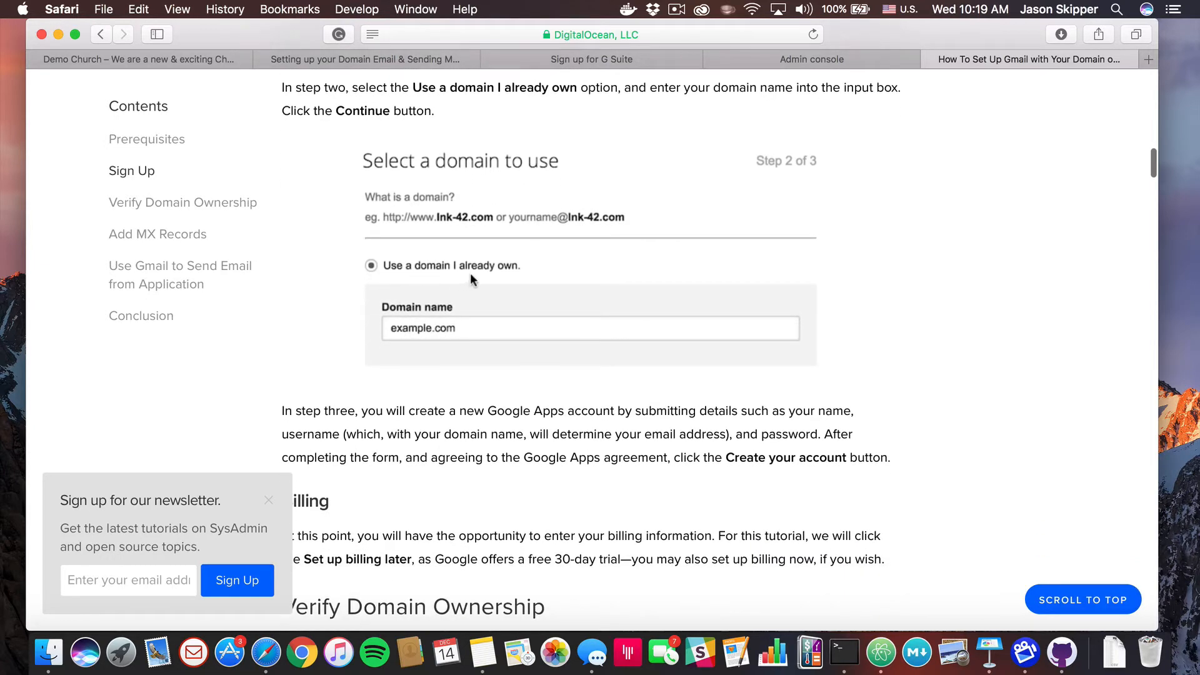
scroll(402, 407, "down", 2)
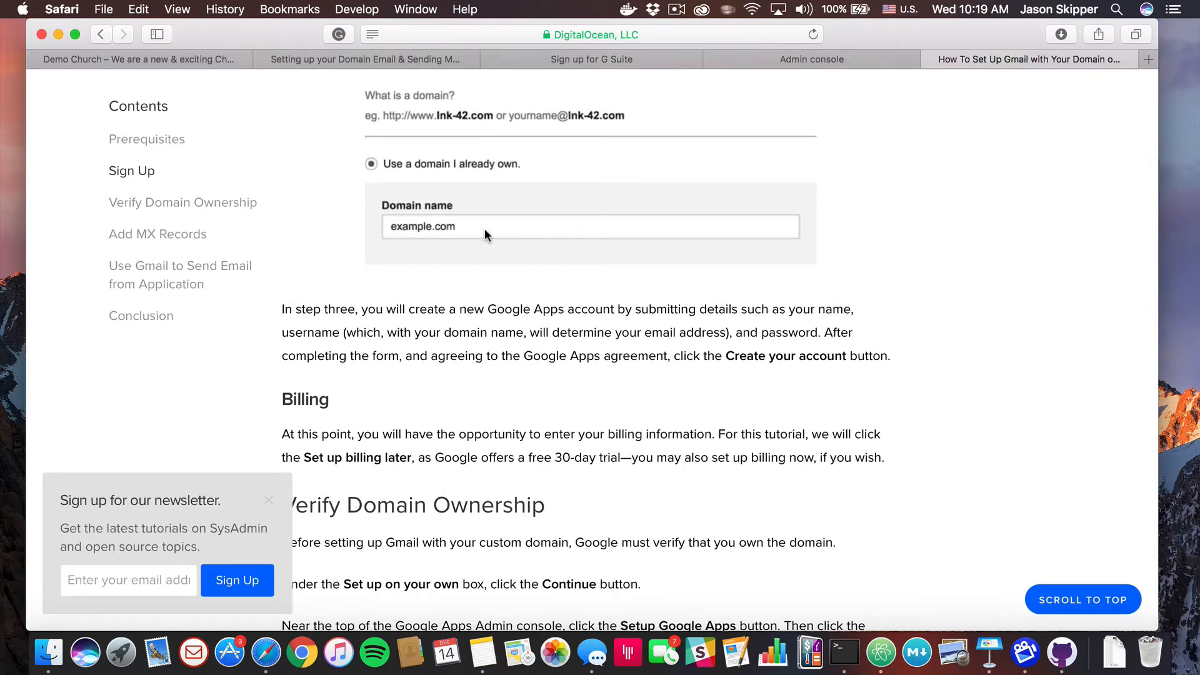
scroll(463, 307, "down", 3)
scroll(455, 304, "down", 1)
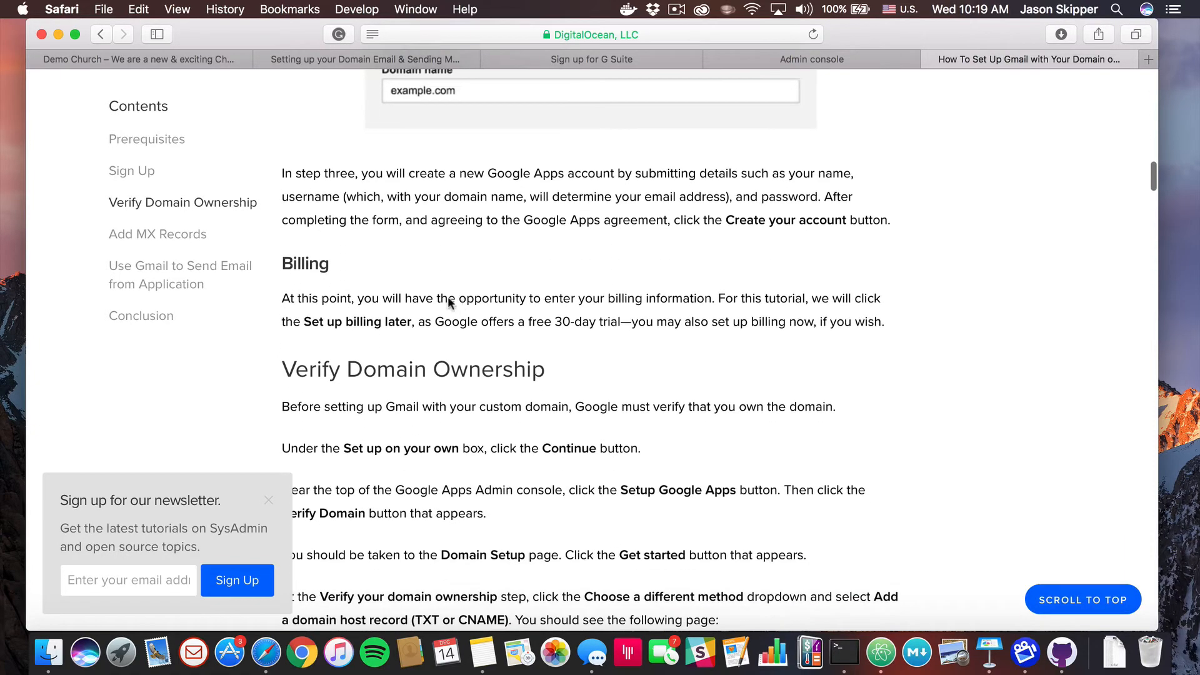
scroll(447, 328, "down", 3)
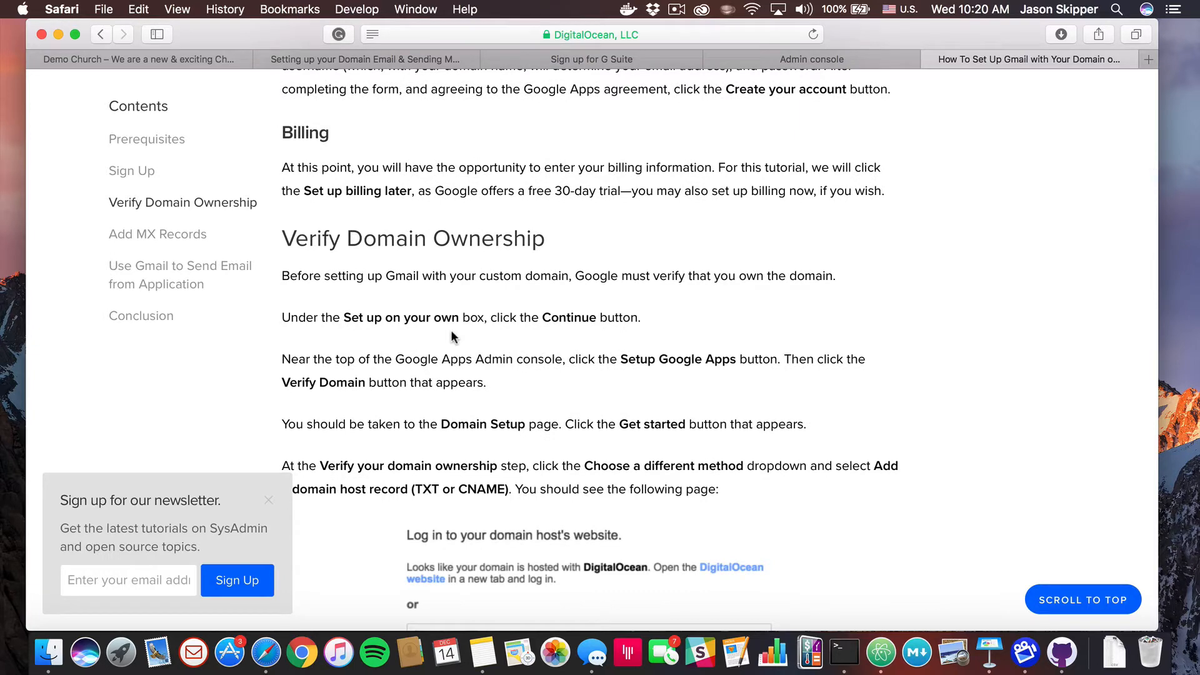
scroll(452, 330, "down", 3)
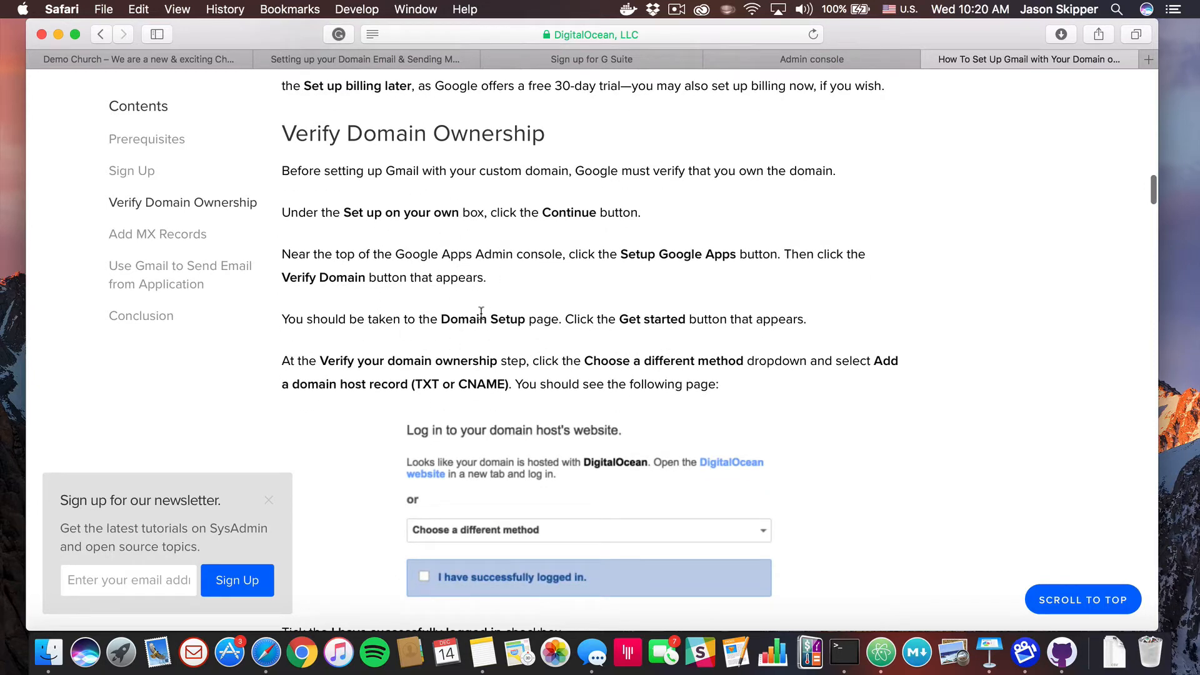
scroll(480, 307, "down", 5)
scroll(481, 312, "up", 5)
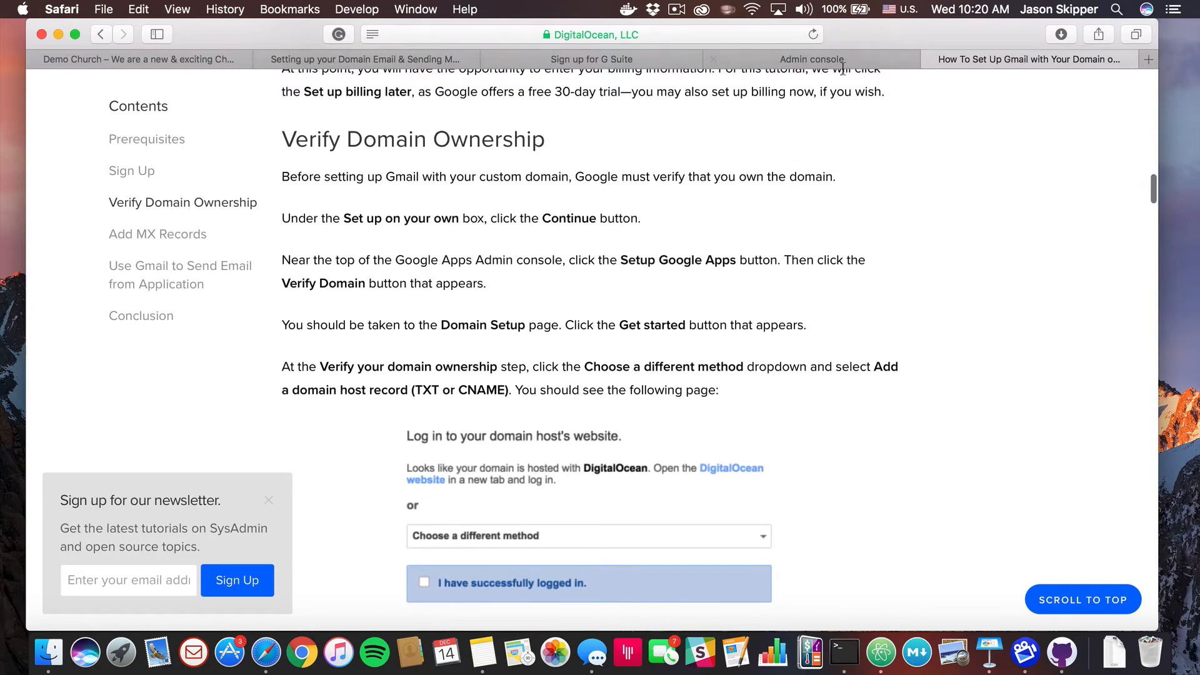
left_click(825, 60)
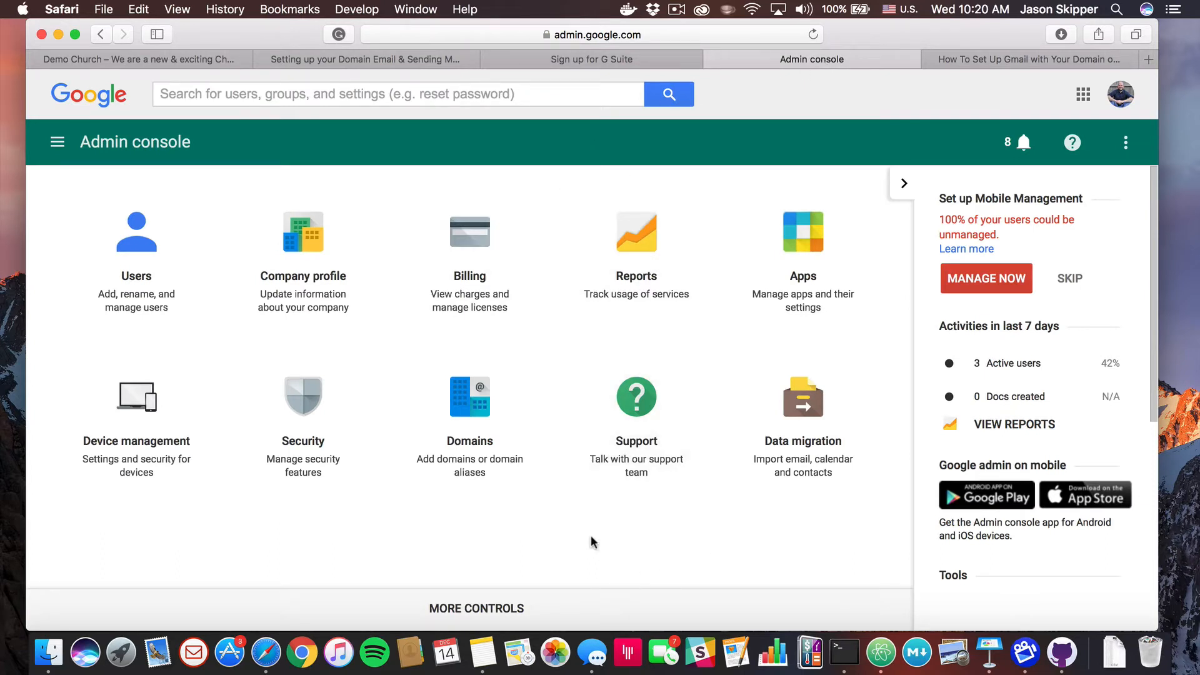
In Domains, add demochurch.site as a separate domain (not an alias) and continue to verification
left_click(467, 411)
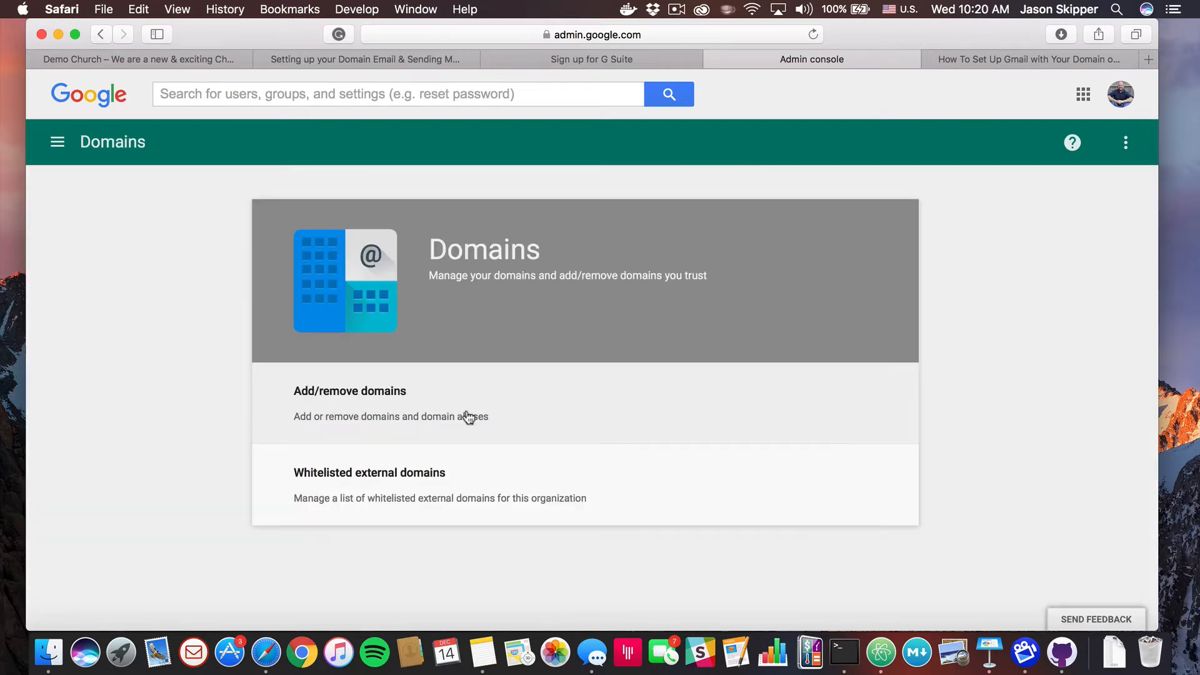
left_click(378, 402)
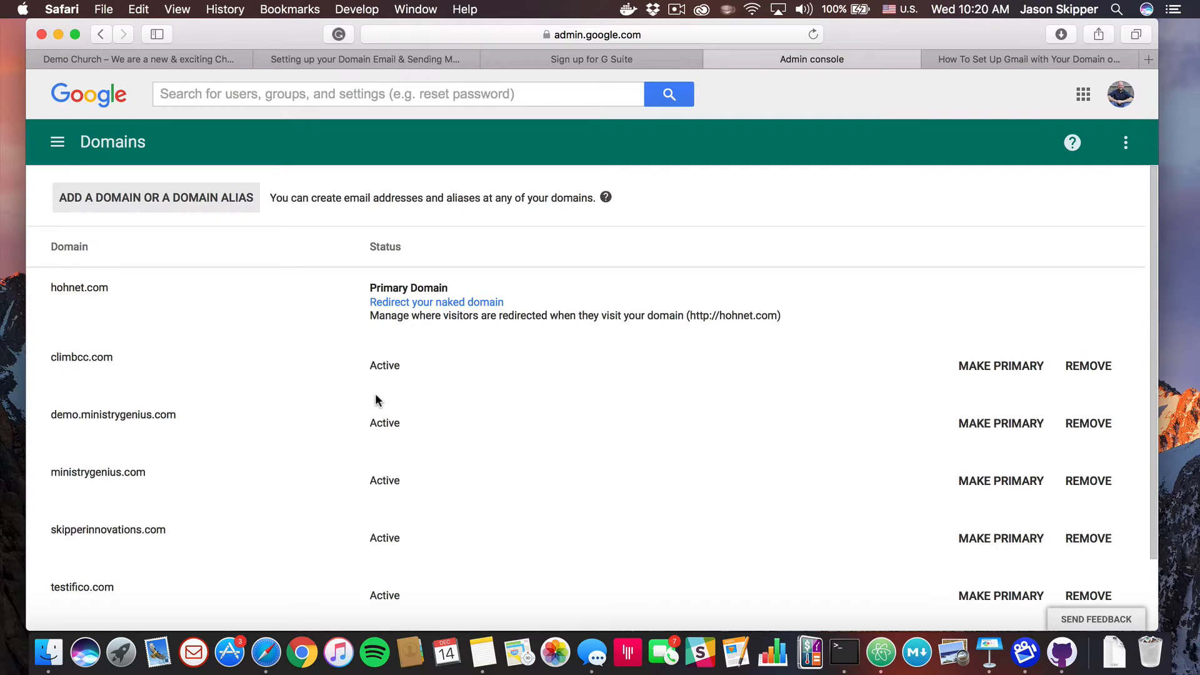
left_click(173, 207)
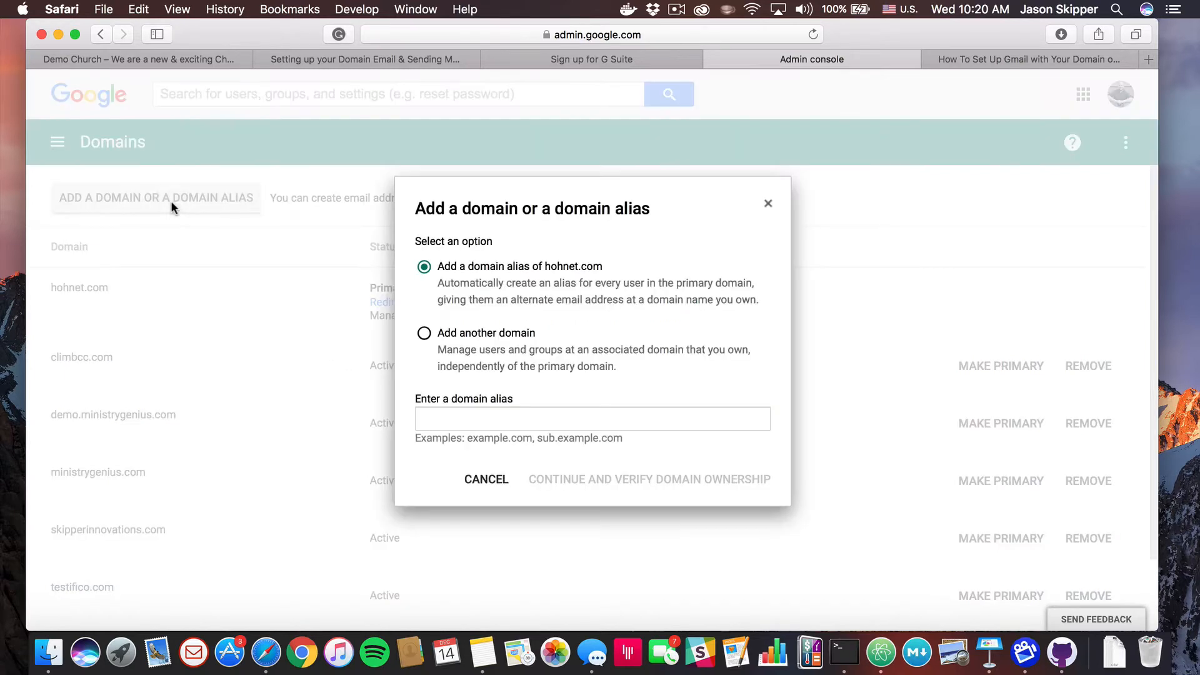
left_click(425, 334)
left_click(454, 414)
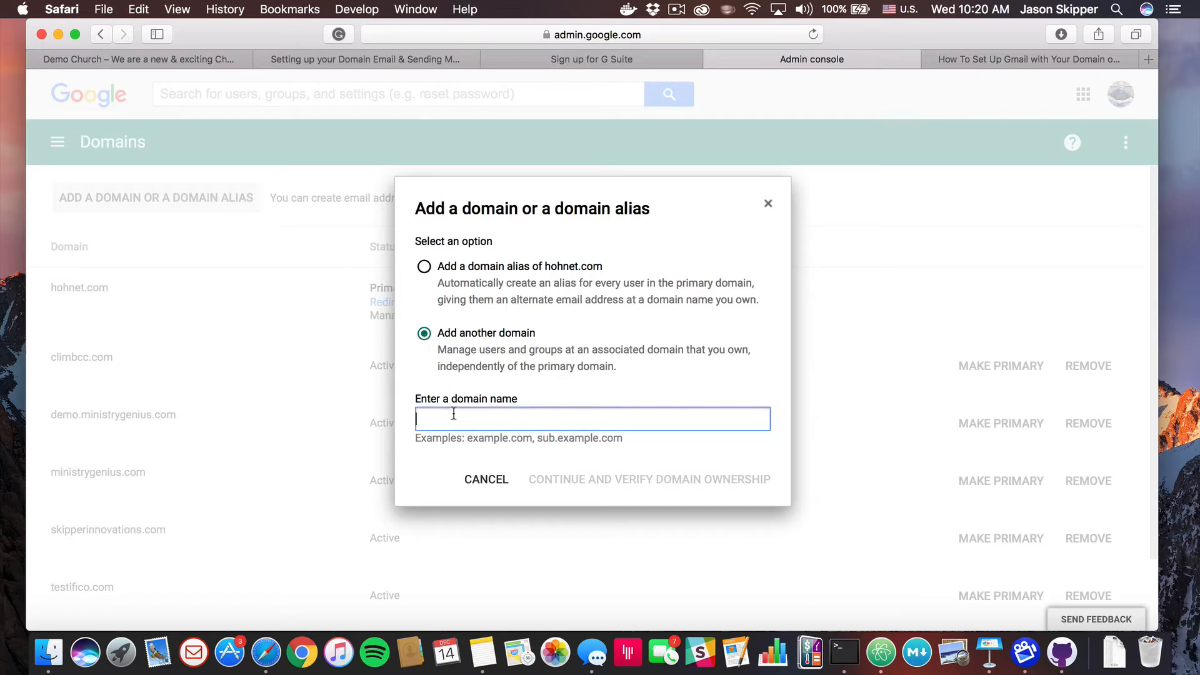
type("democh")
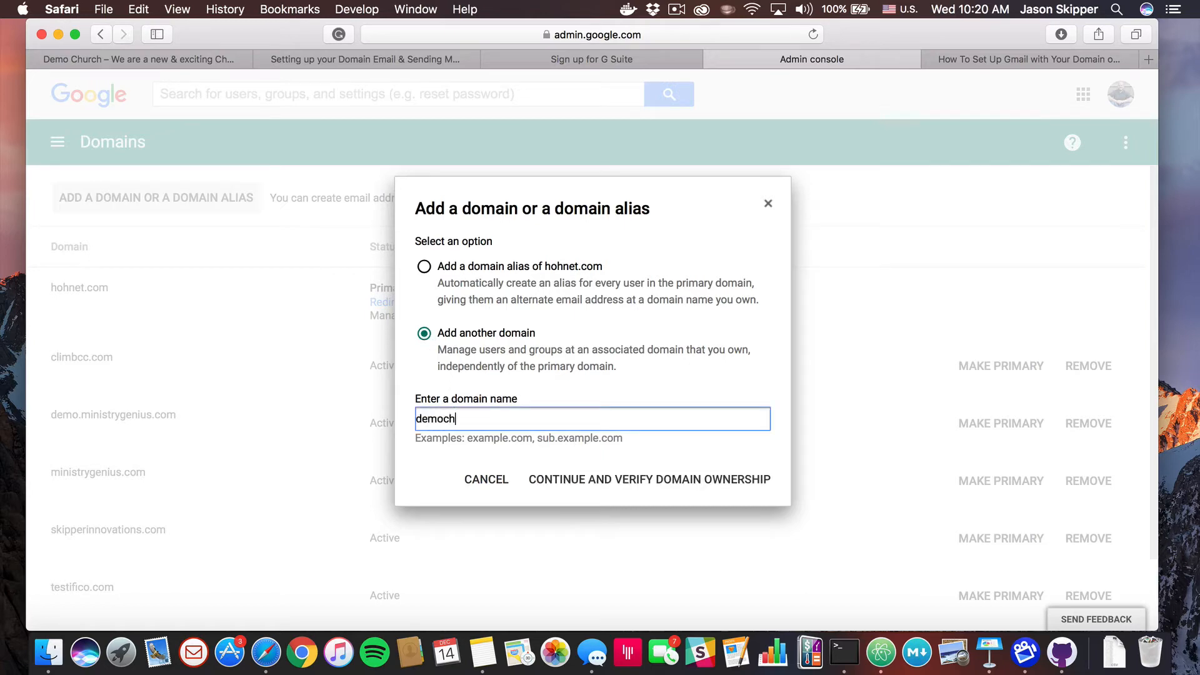
type("urch.site")
left_click(631, 480)
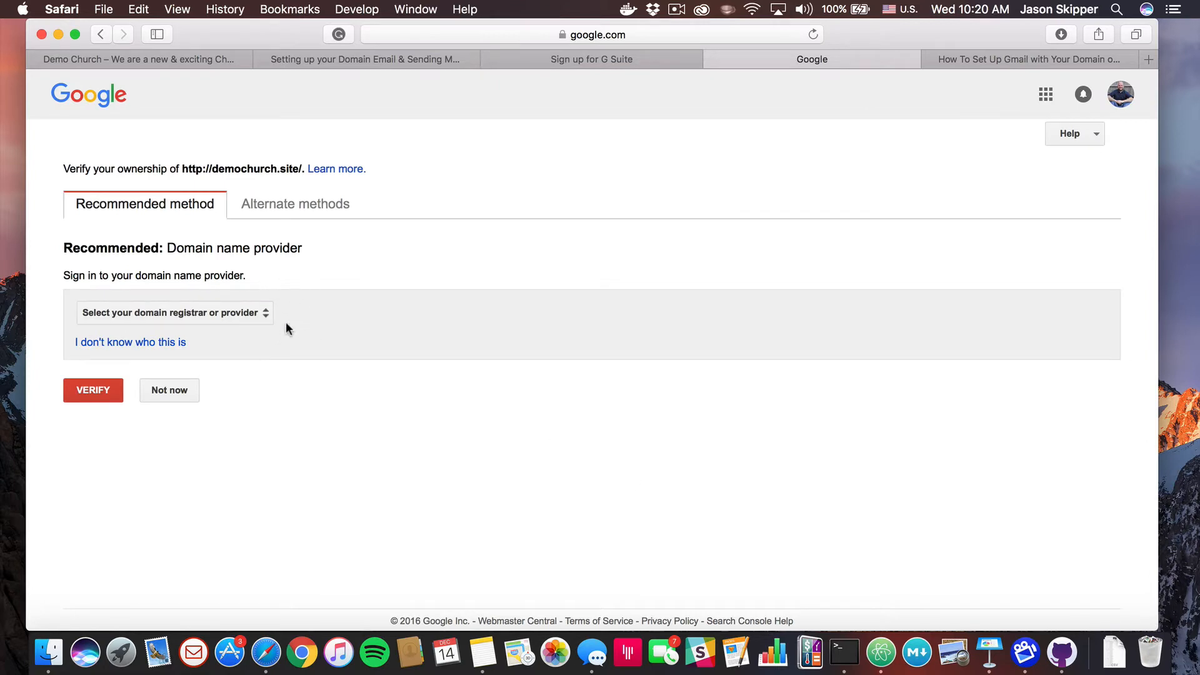
Look through the domain registrar list on the verification page without choosing a provider
left_click(261, 314)
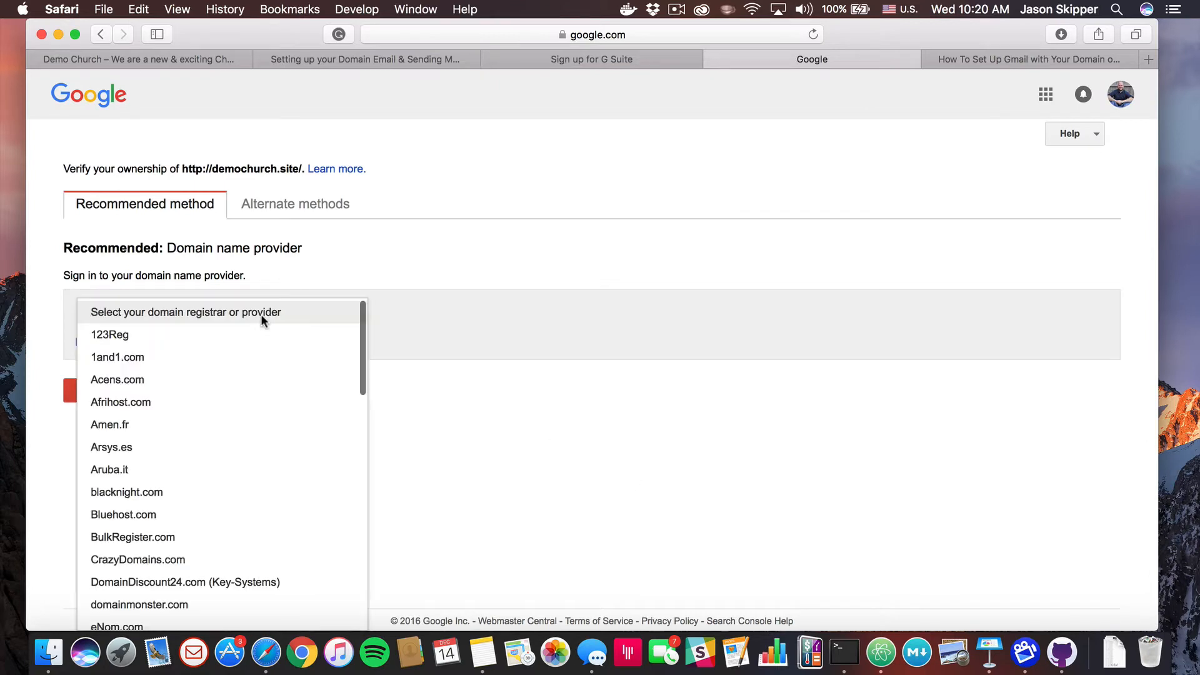
left_click(416, 271)
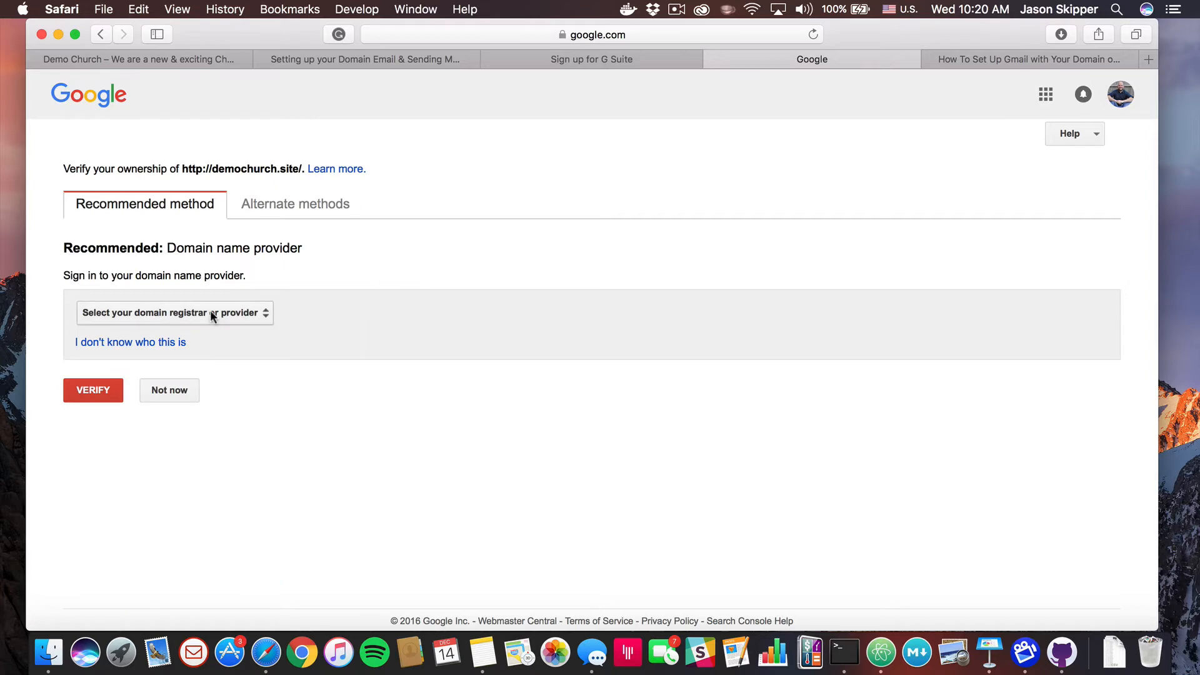
left_click(1149, 59)
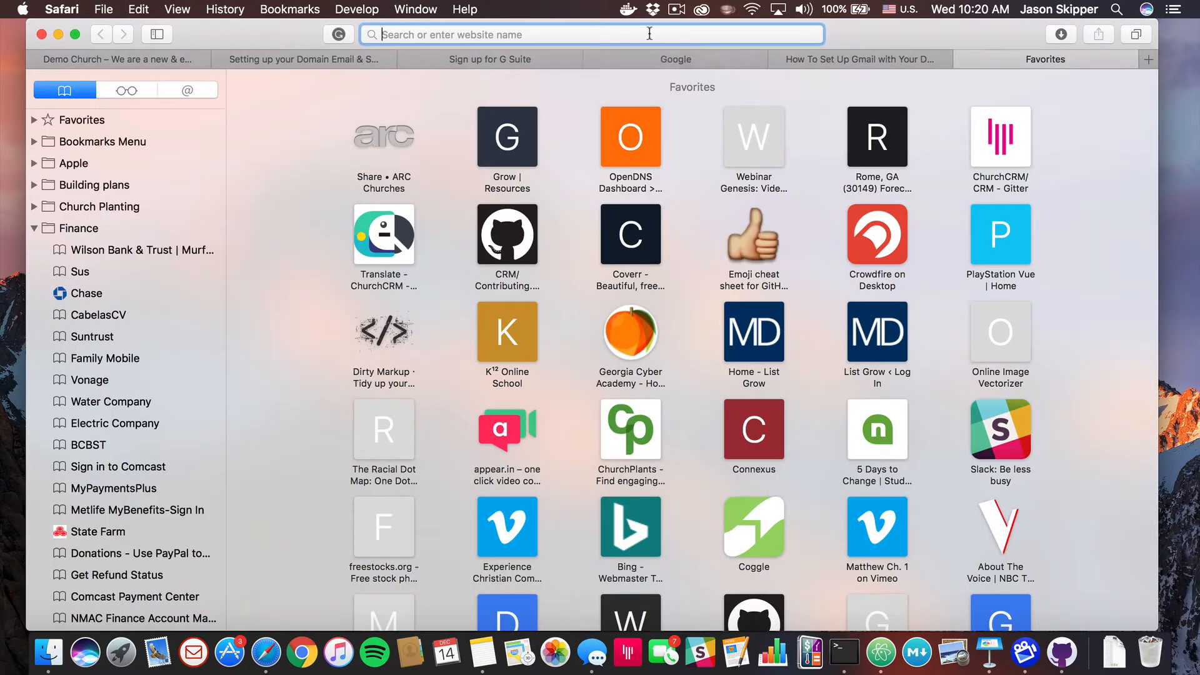
Load DigitalOcean, log in, and open the DNS records for demochurch.site under Networking > Domains
type("dig")
key("Return")
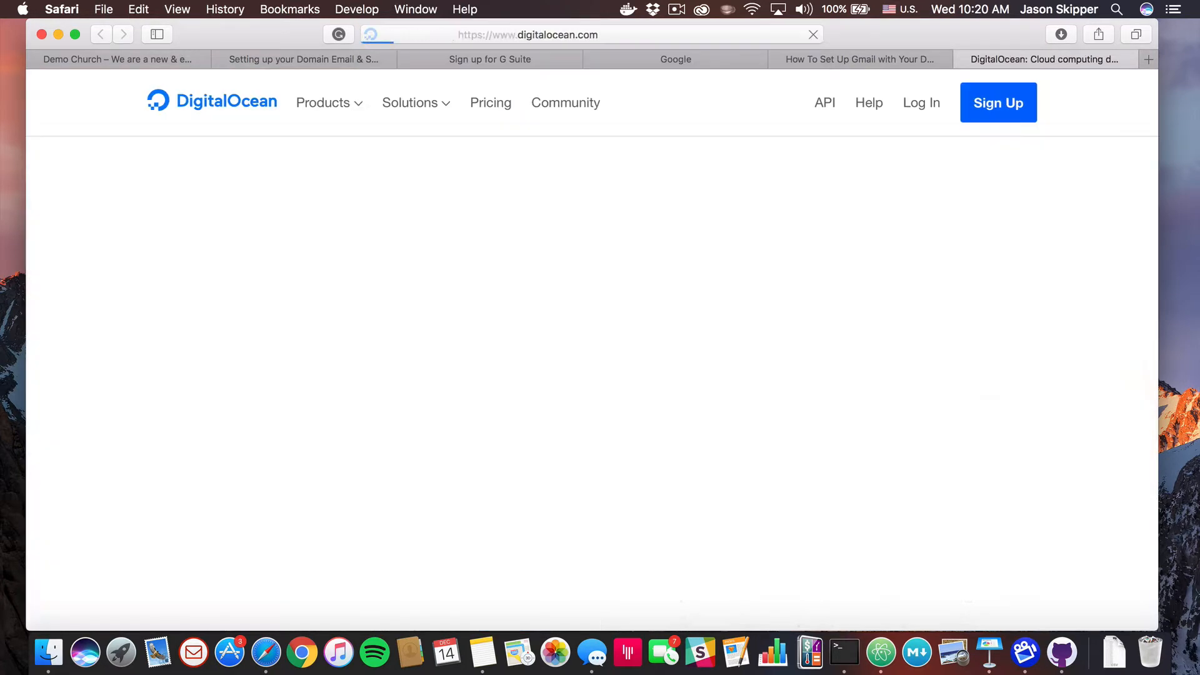
left_click(925, 103)
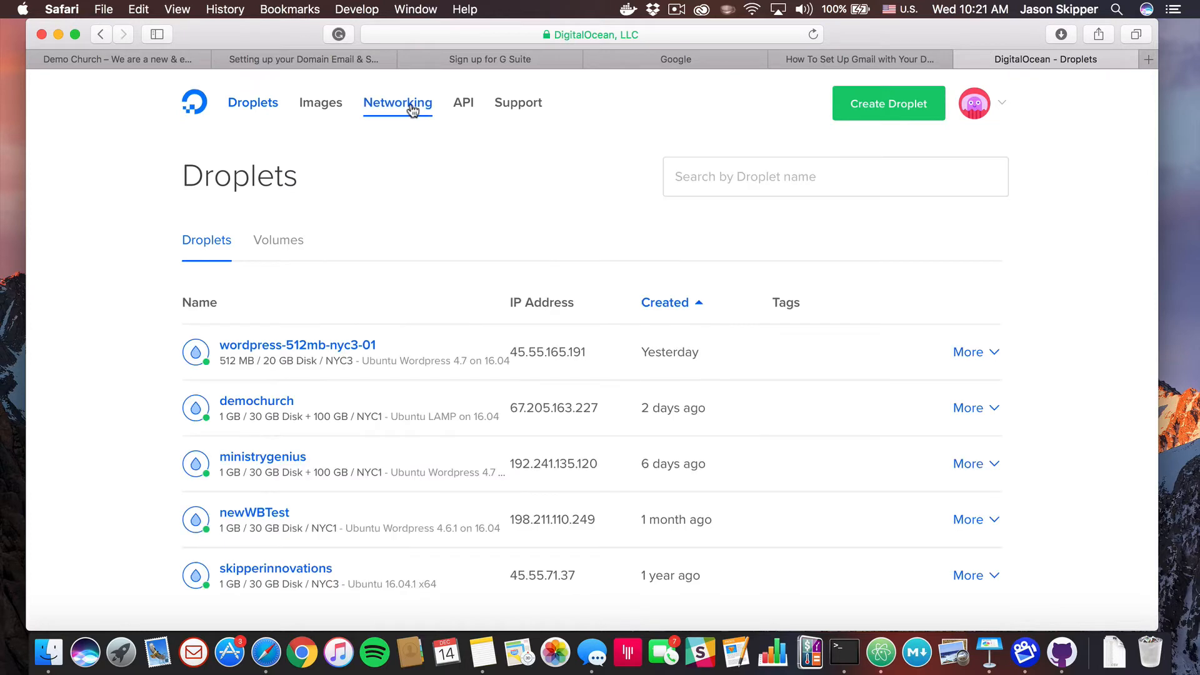
left_click(412, 108)
scroll(384, 334, "down", 5)
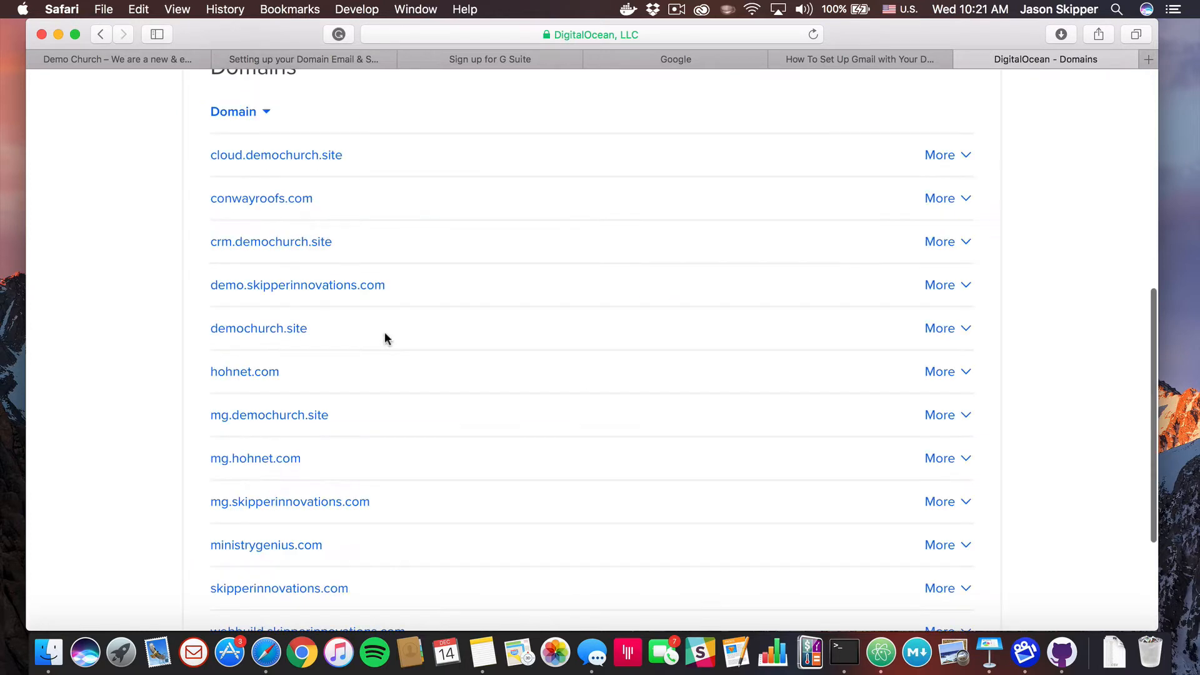
scroll(385, 337, "down", 1)
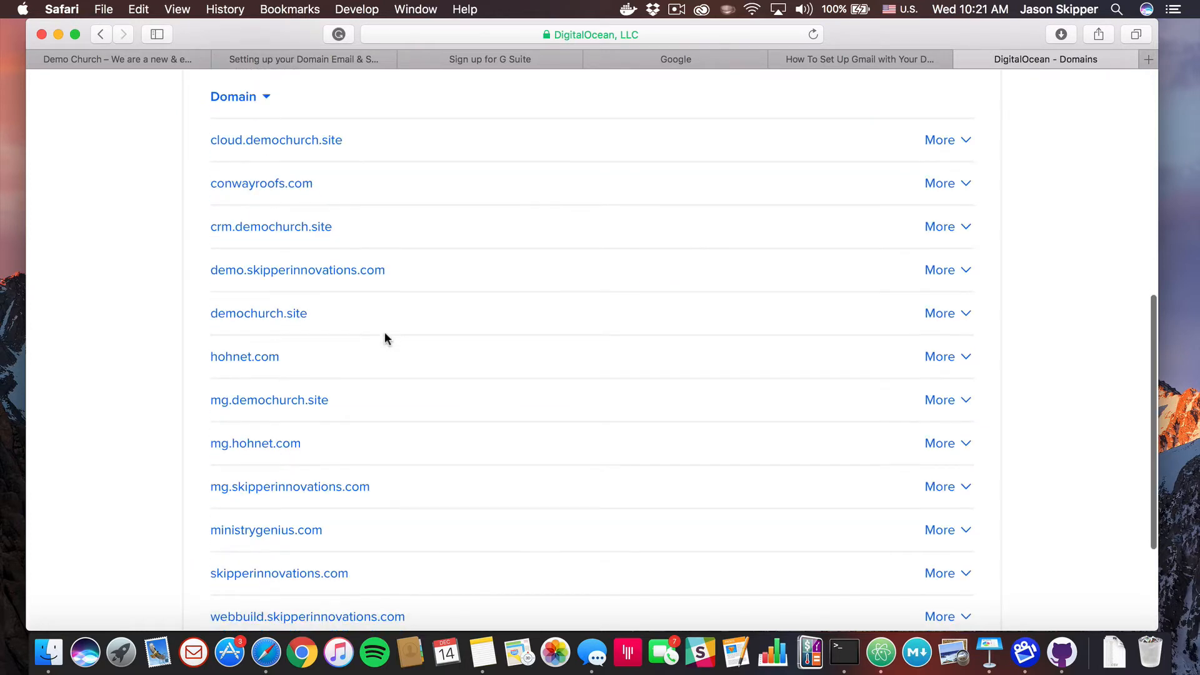
scroll(343, 393, "down", 1)
scroll(344, 396, "up", 3)
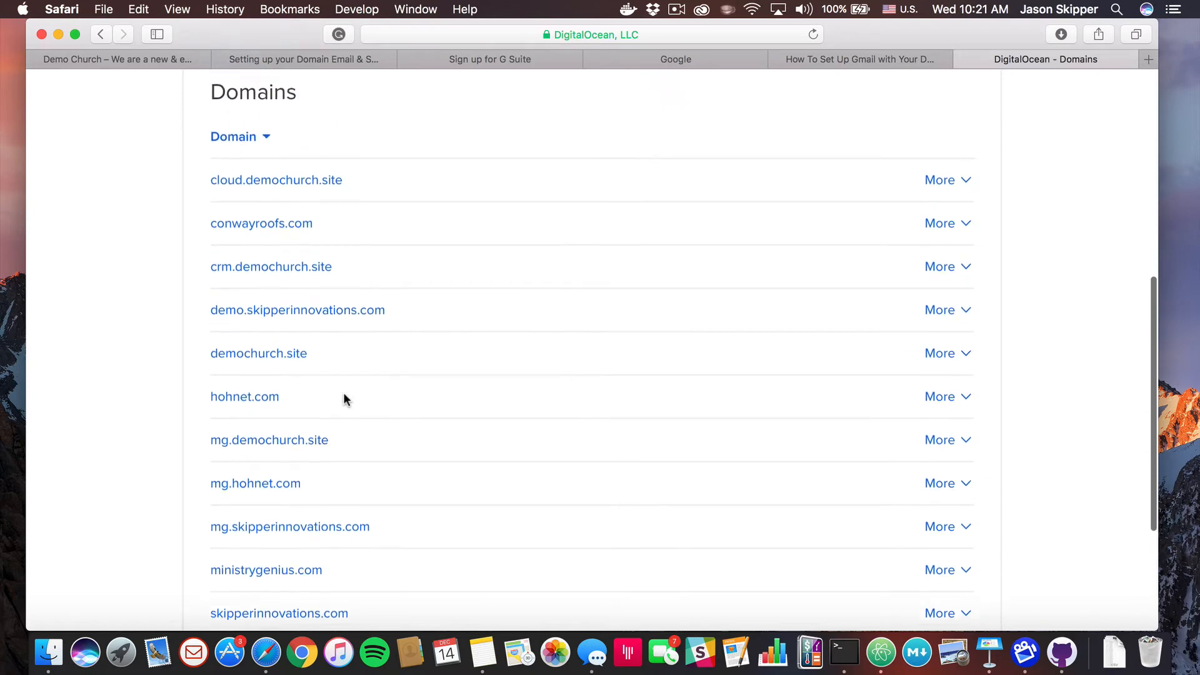
left_click(277, 355)
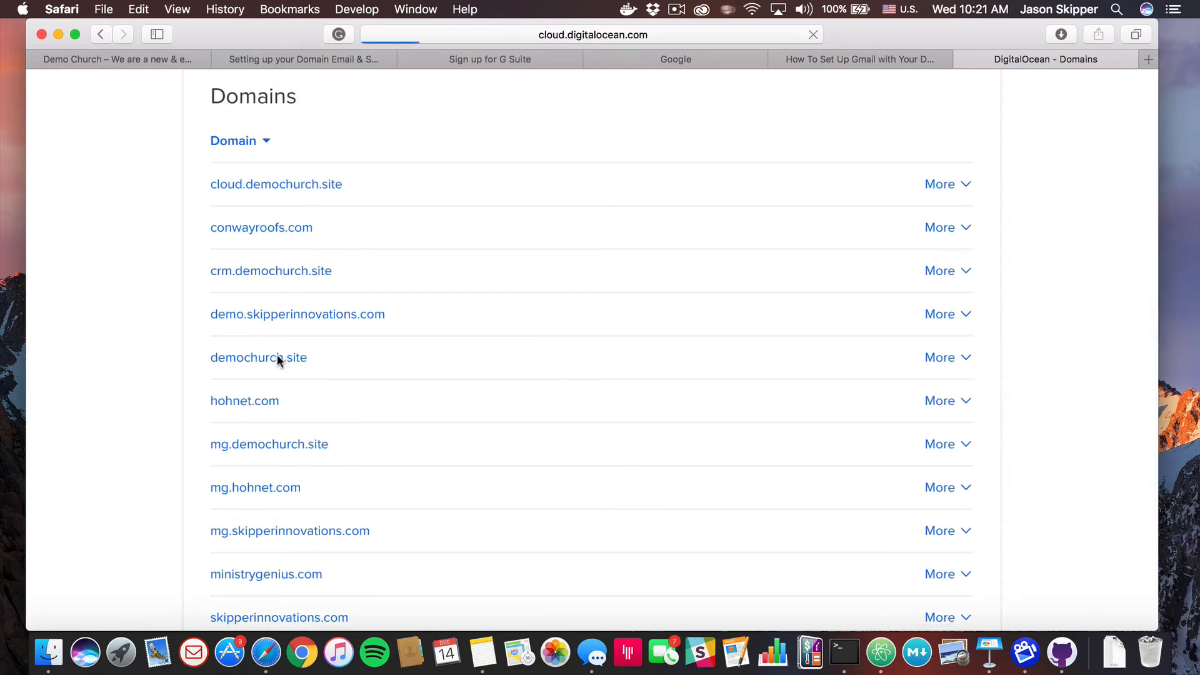
scroll(276, 361, "down", 5)
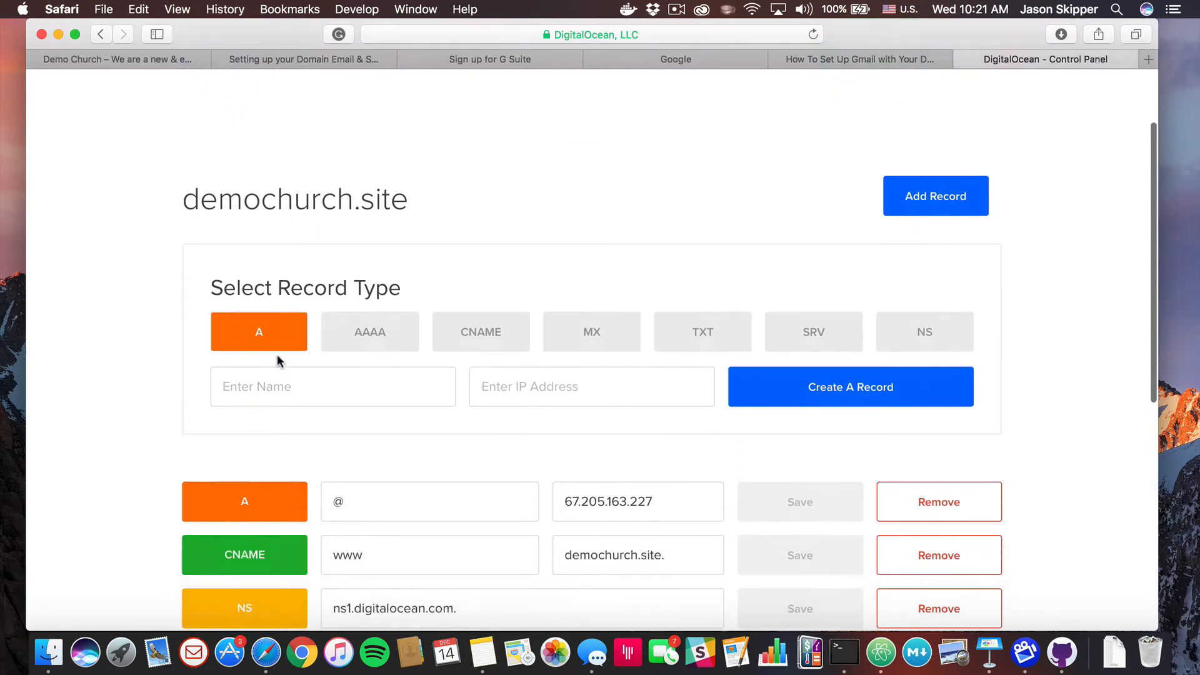
scroll(375, 341, "up", 1)
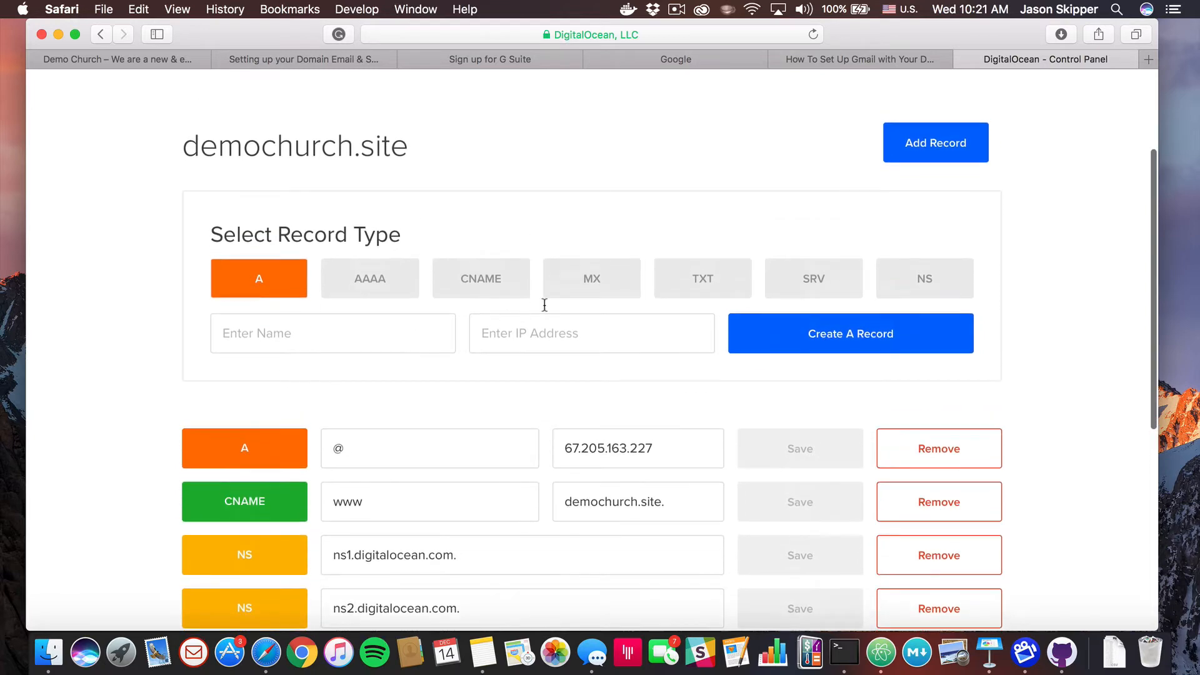
Add Google's five Gmail MX records to demochurch.site
left_click(599, 288)
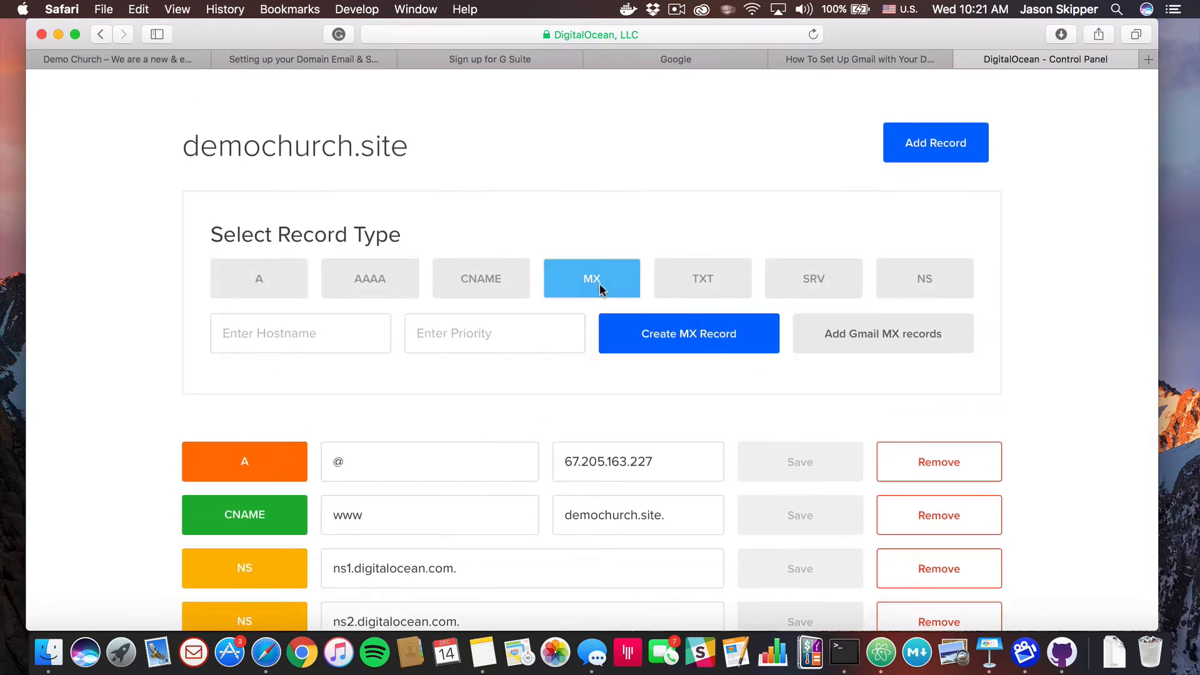
left_click(855, 346)
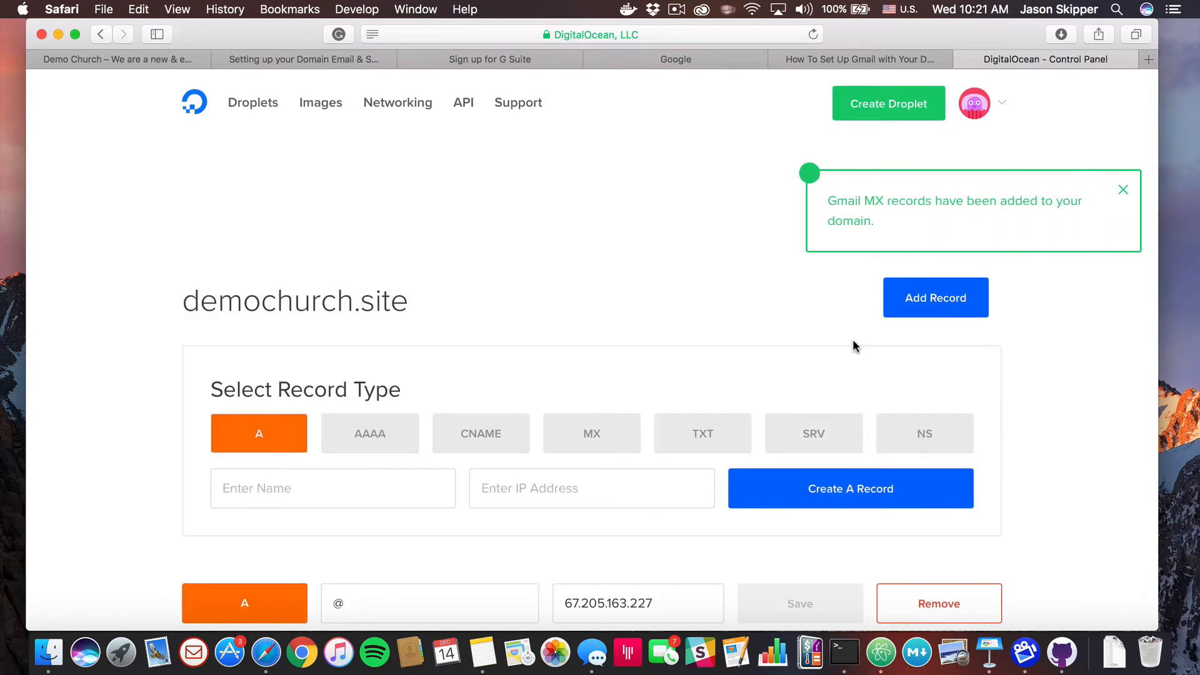
scroll(722, 400, "down", 10)
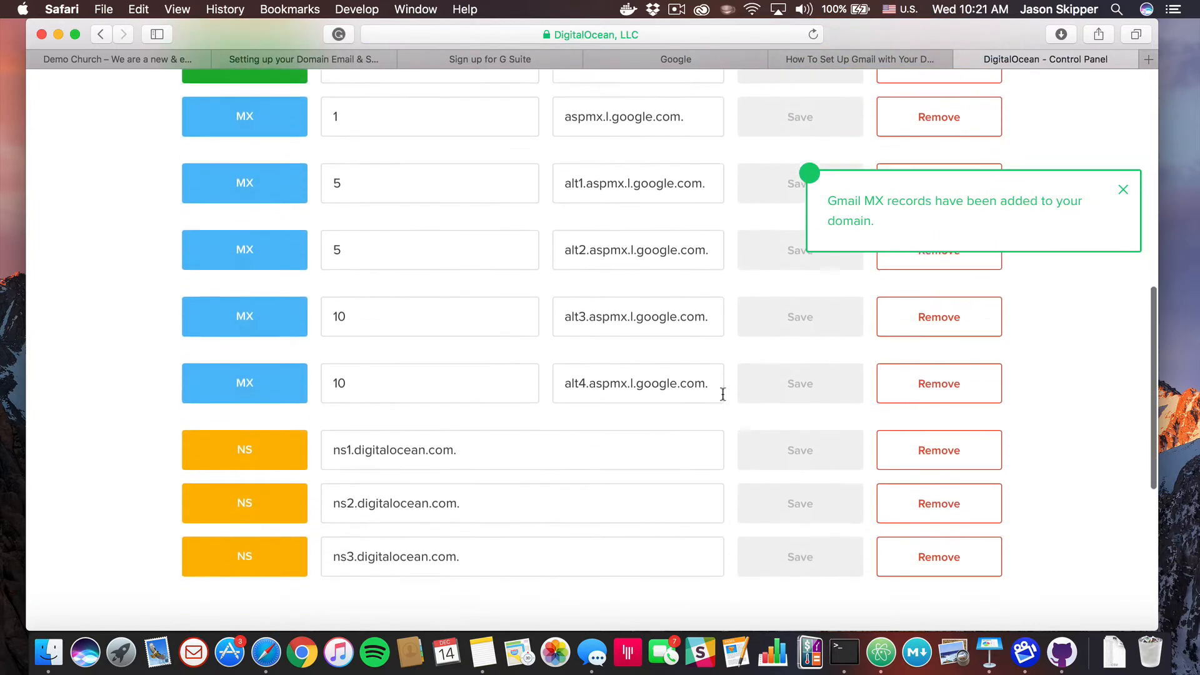
scroll(723, 393, "up", 1)
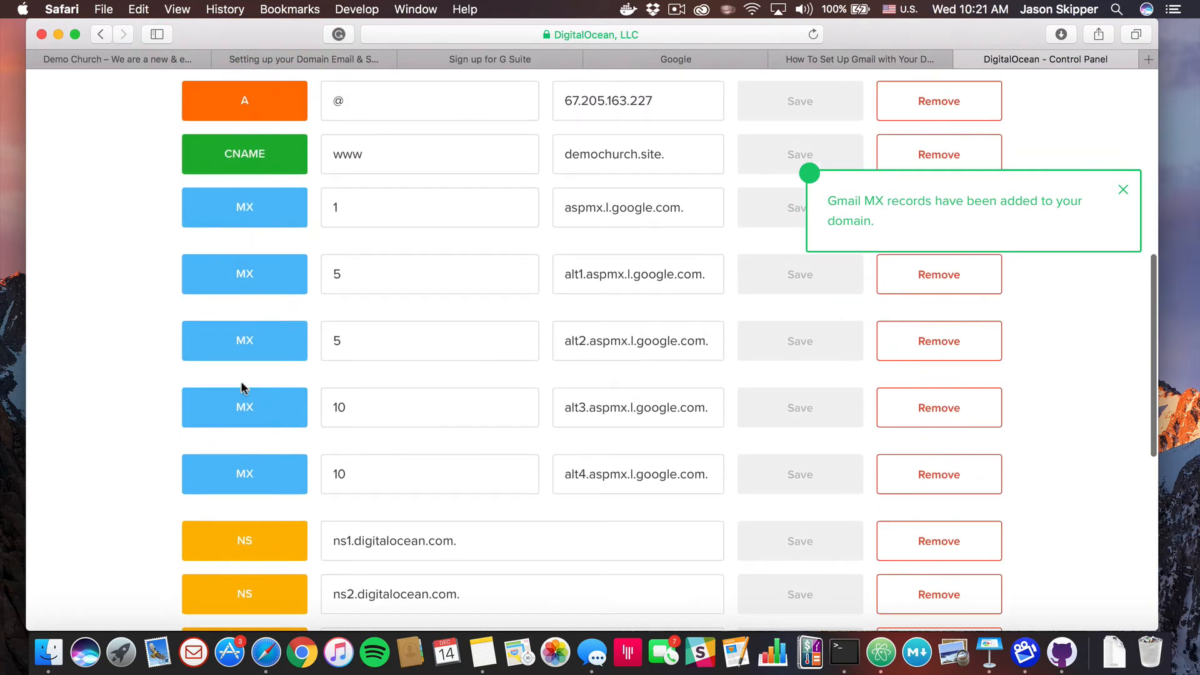
Look through the Gmail tutorial, G Suite signup and course notes tabs, ending on the Demo Church site
left_click(883, 57)
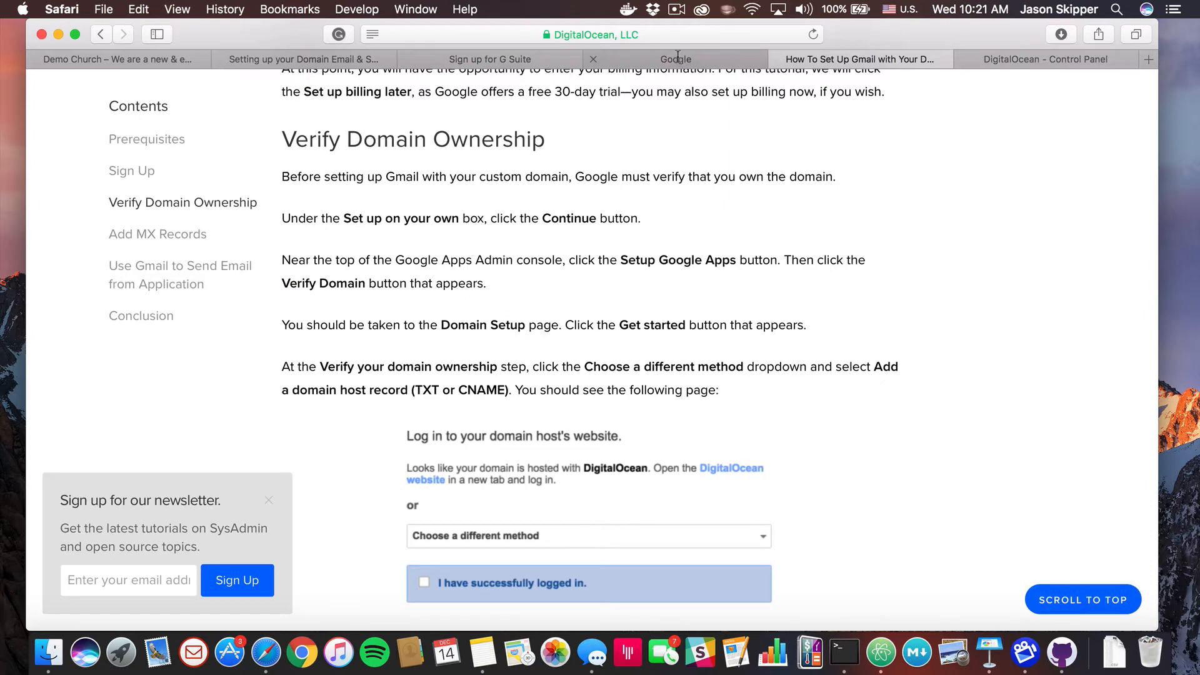
left_click(513, 56)
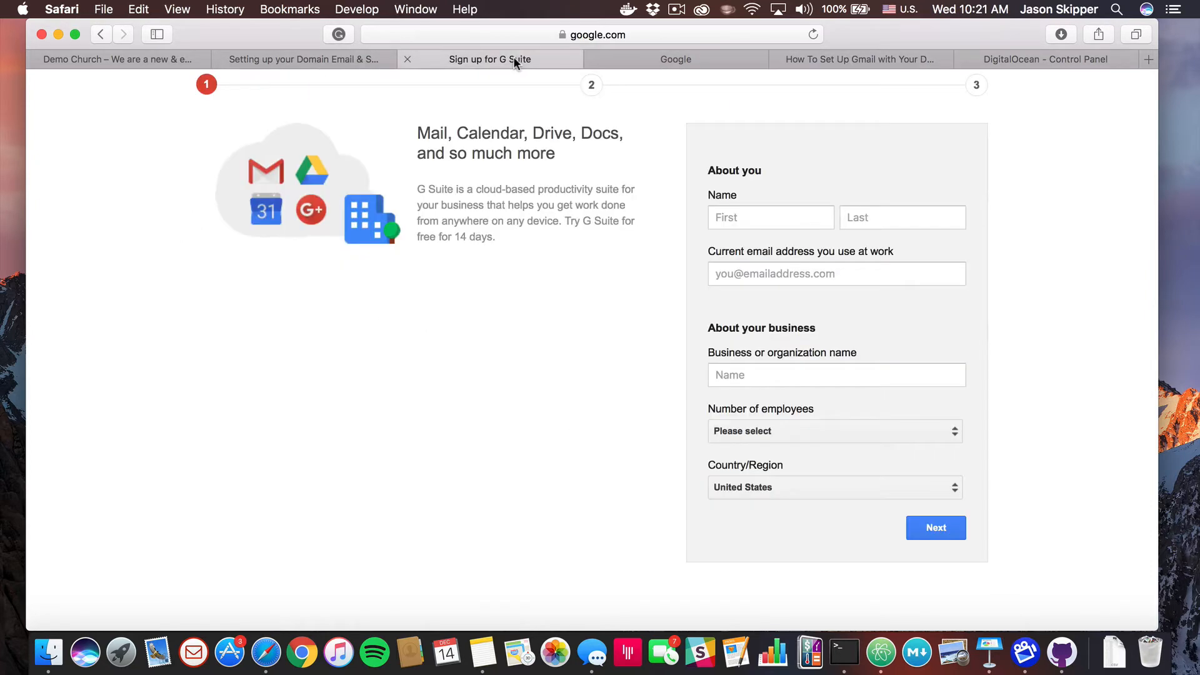
left_click(340, 54)
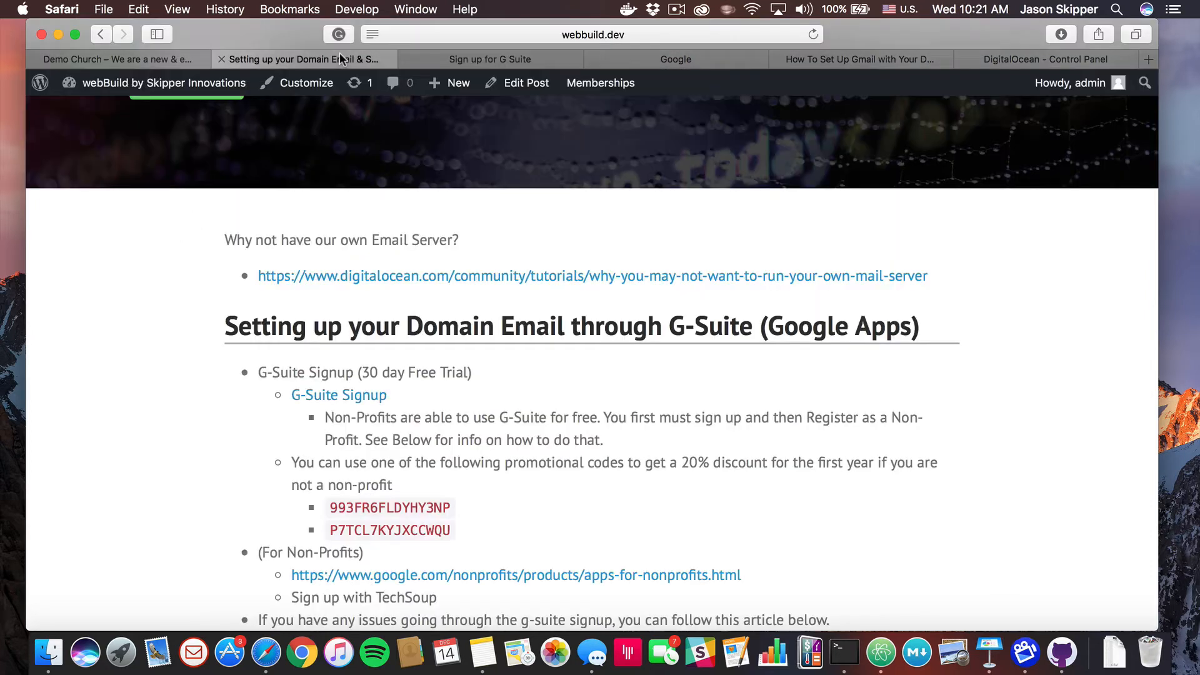
left_click(122, 55)
On the verification page, choose Namecheap.com as the registrar to get TXT record instructions
left_click(695, 60)
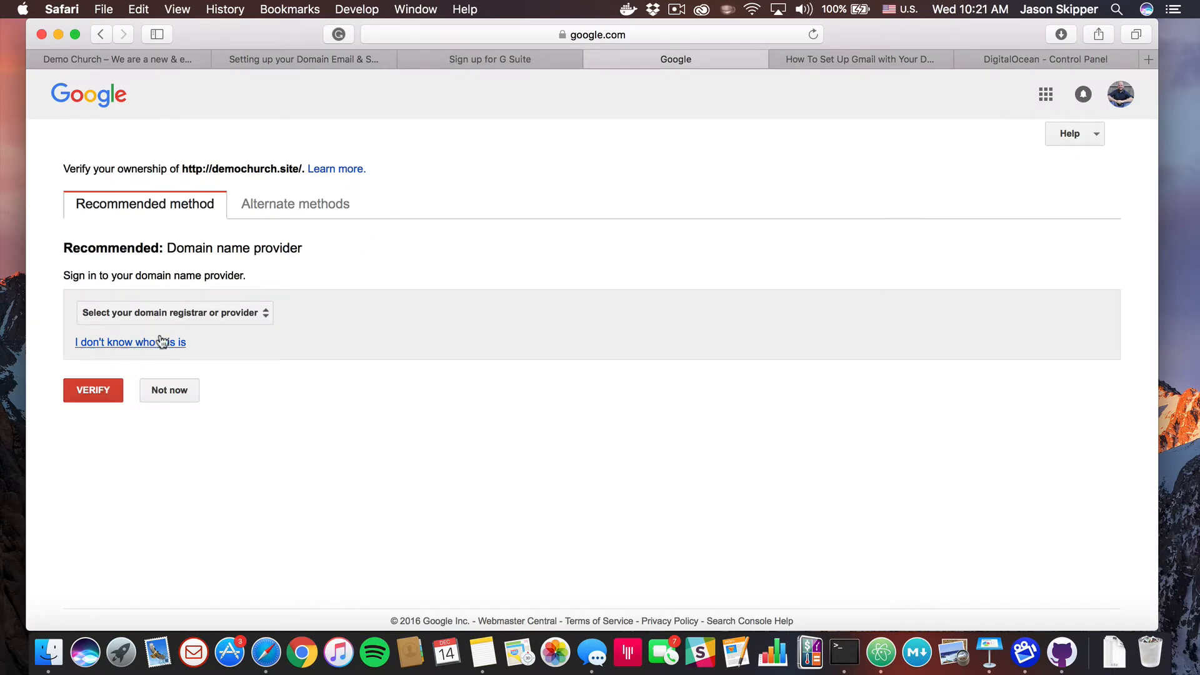
left_click(242, 313)
scroll(236, 423, "down", 6)
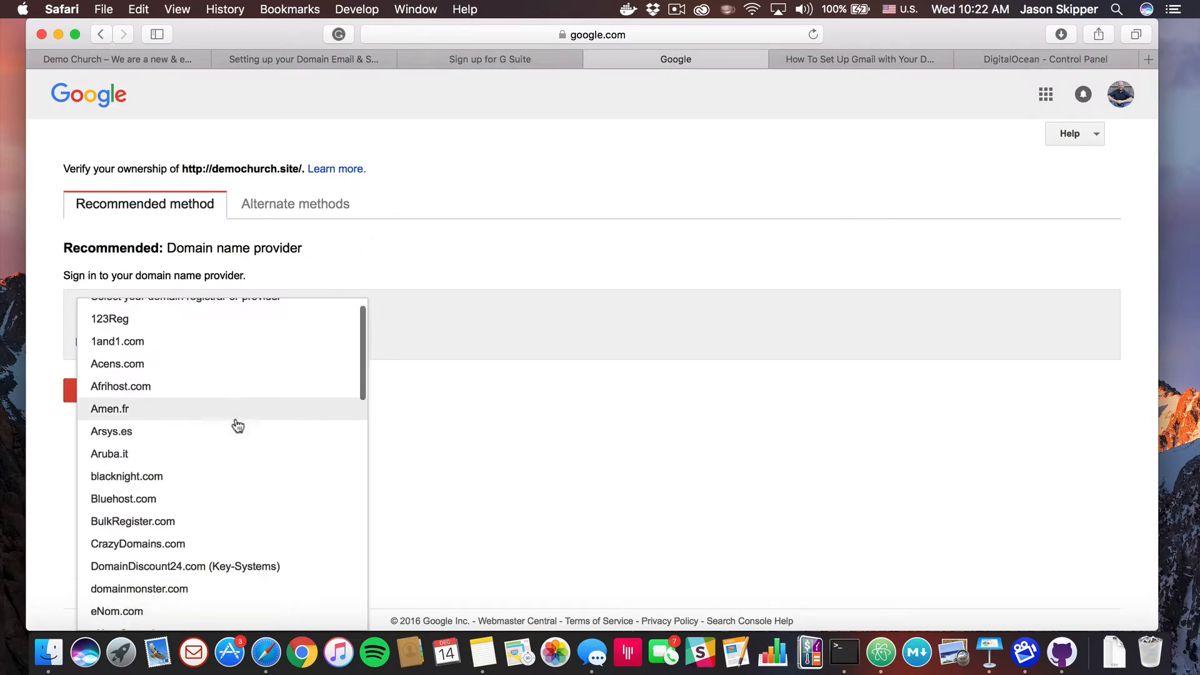
scroll(238, 426, "down", 4)
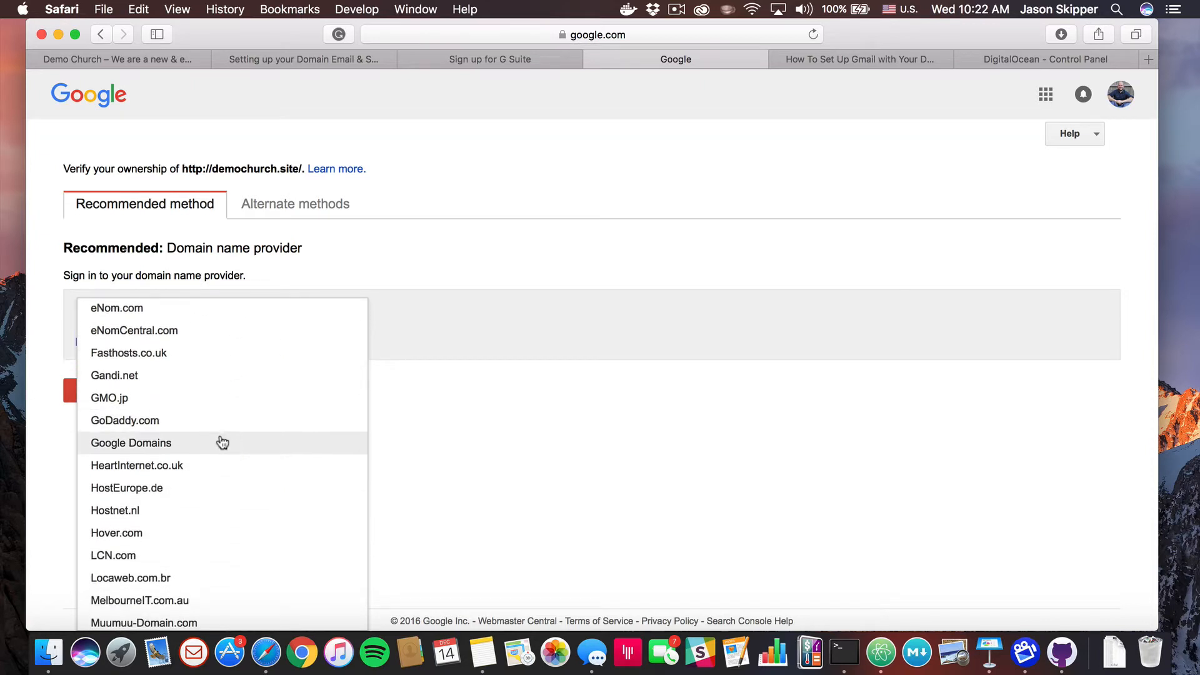
scroll(200, 388, "up", 3)
scroll(201, 389, "down", 5)
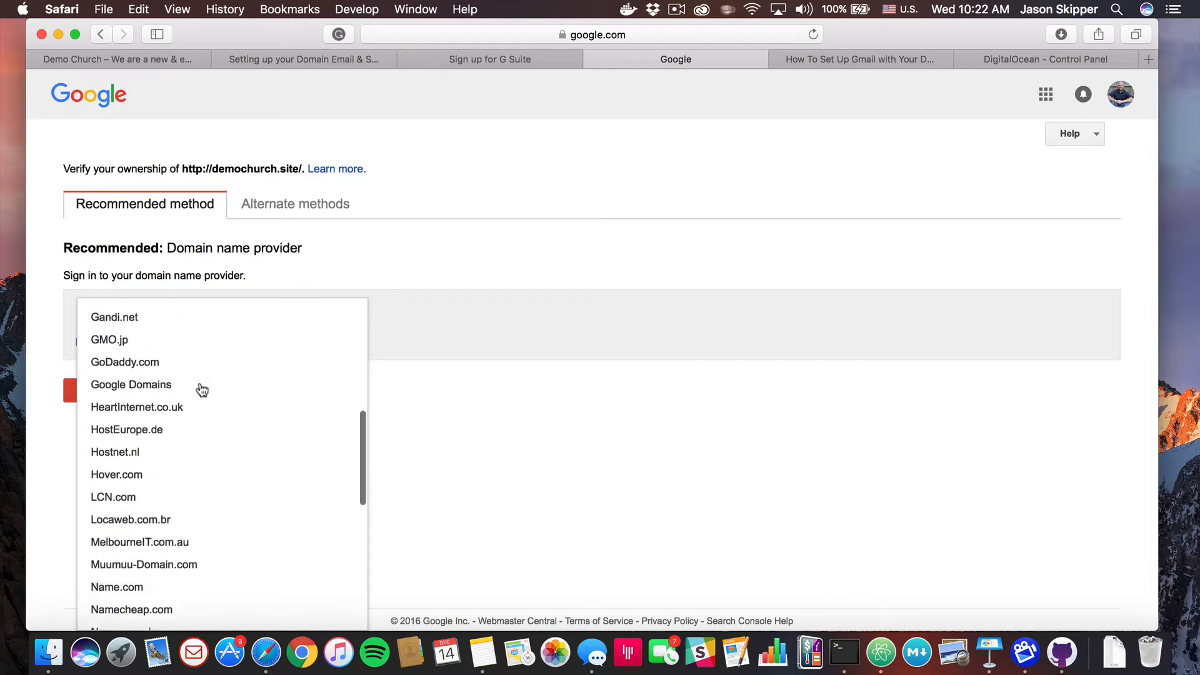
left_click(142, 556)
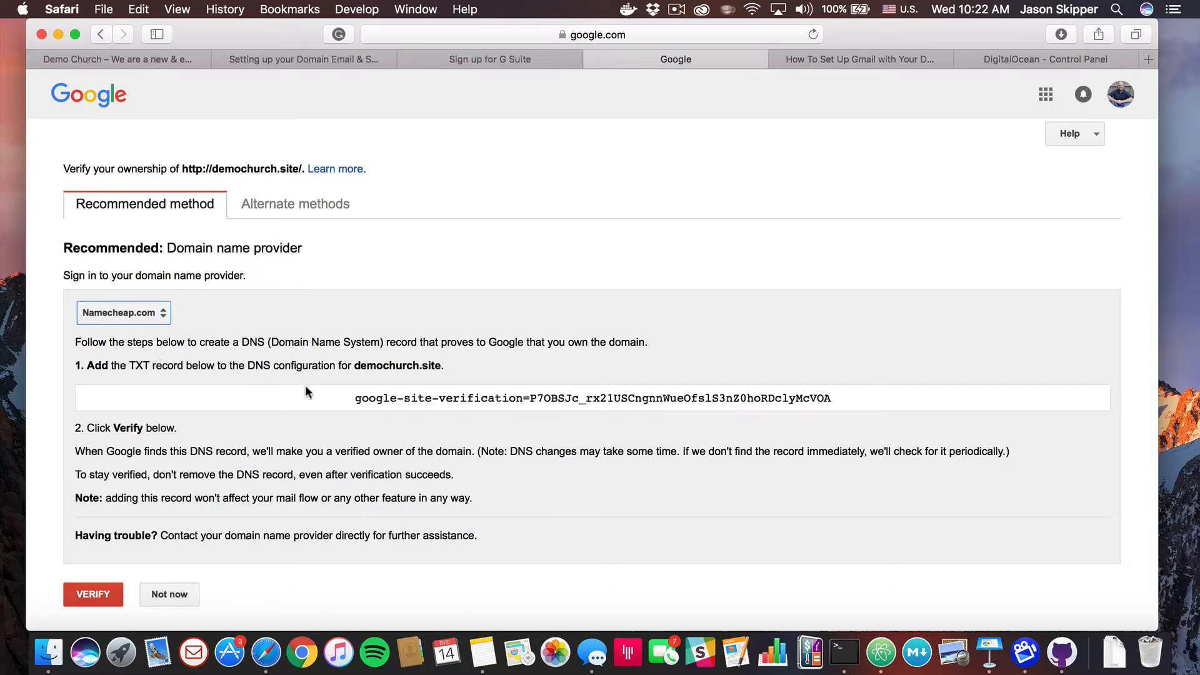
Copy the google-site-verification TXT string and return to the demochurch.site DNS records
left_click(489, 399)
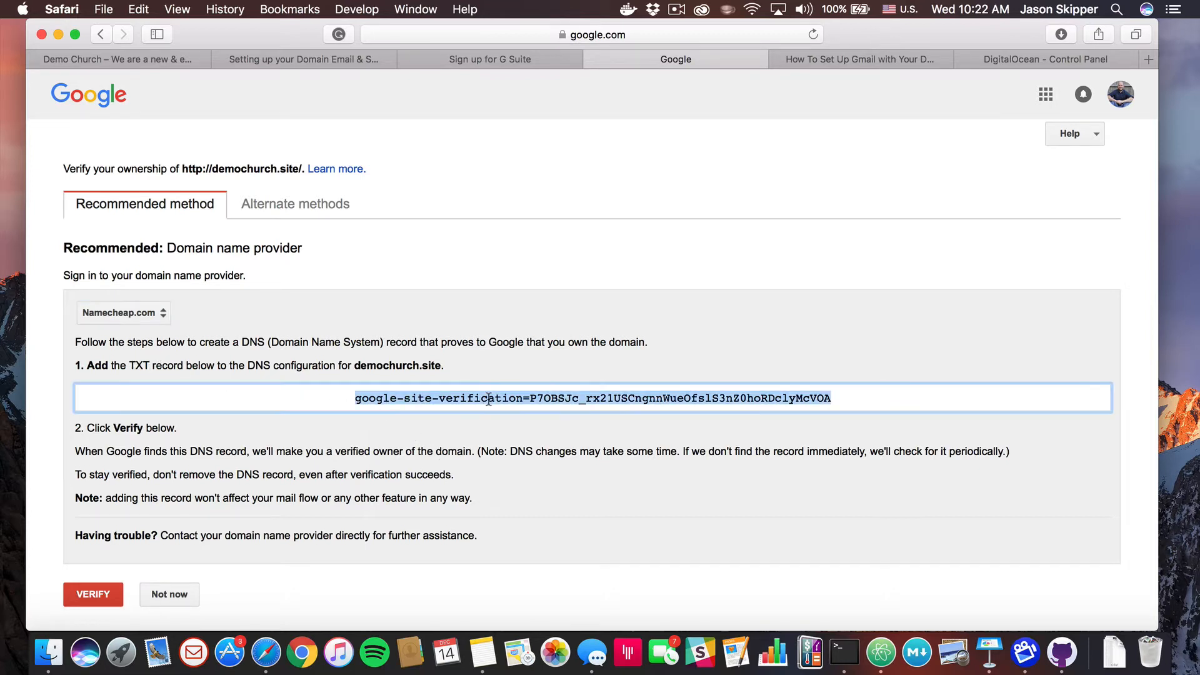
key("super+c")
left_click(1038, 58)
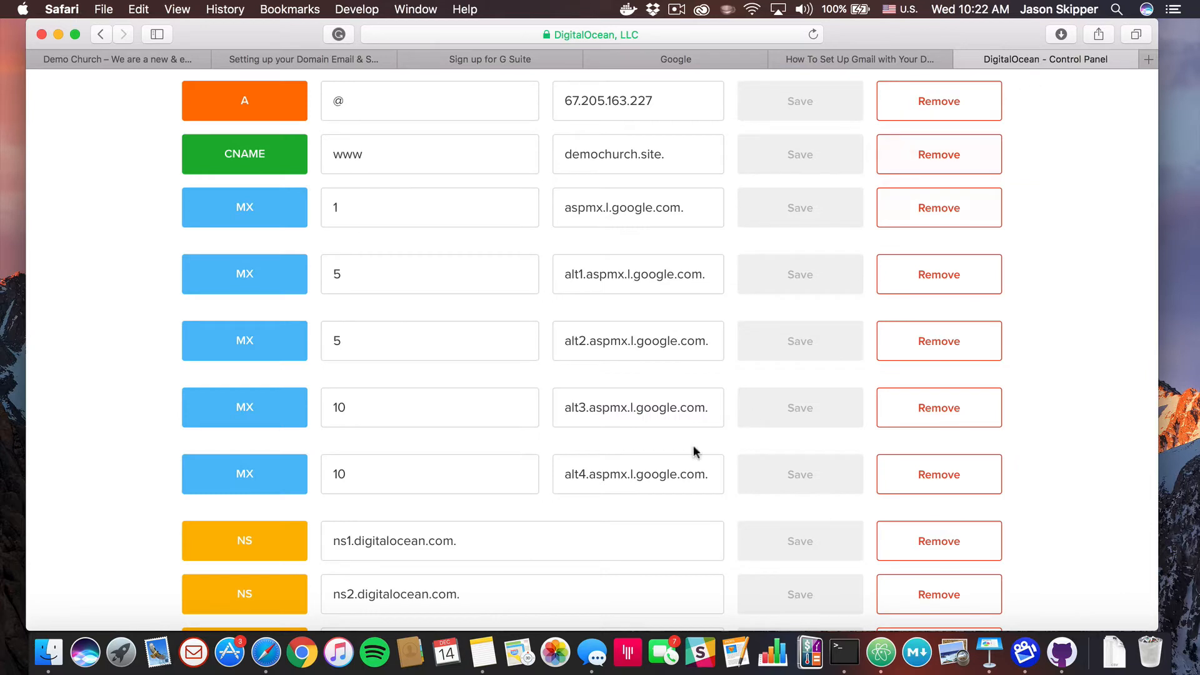
Create a TXT record for demochurch.site with hostname @ and the pasted google-site-verification value
scroll(687, 375, "up", 2)
scroll(680, 269, "up", 4)
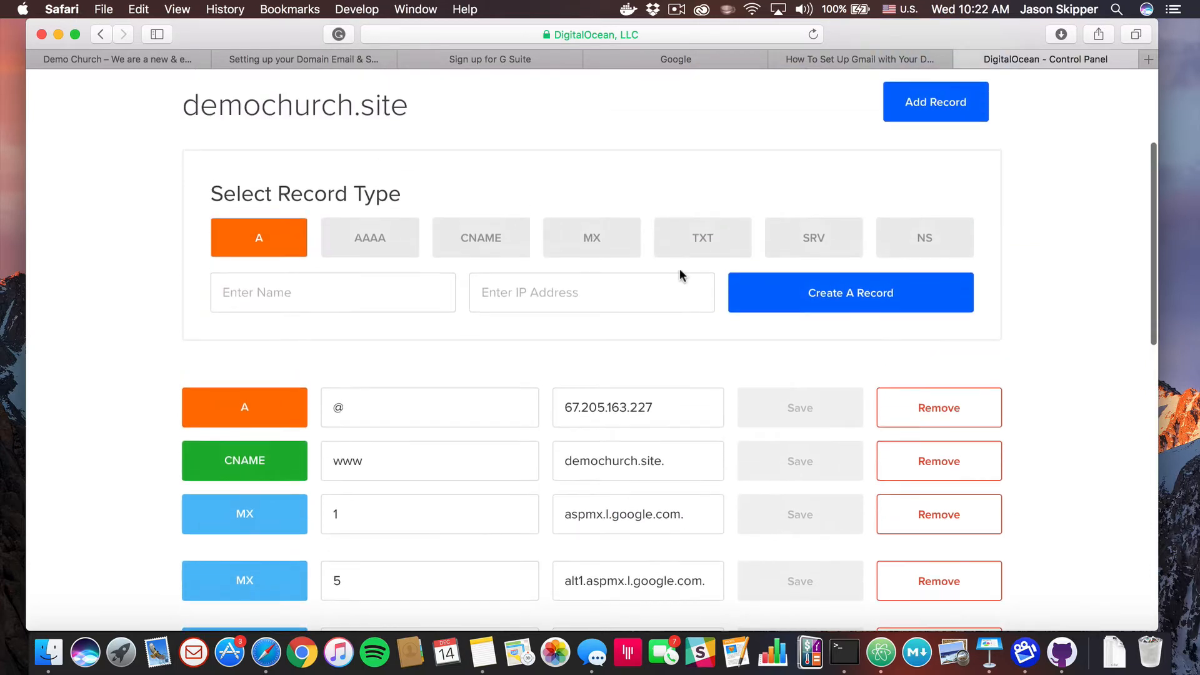
left_click(703, 244)
left_click(374, 295)
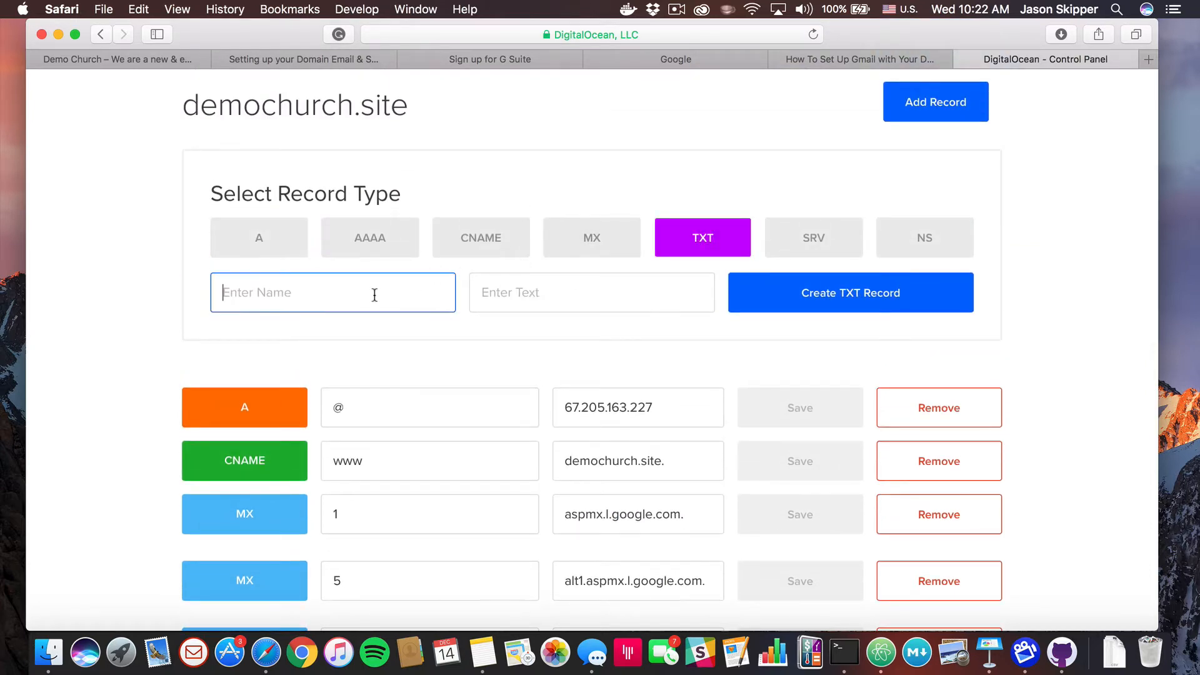
type("@")
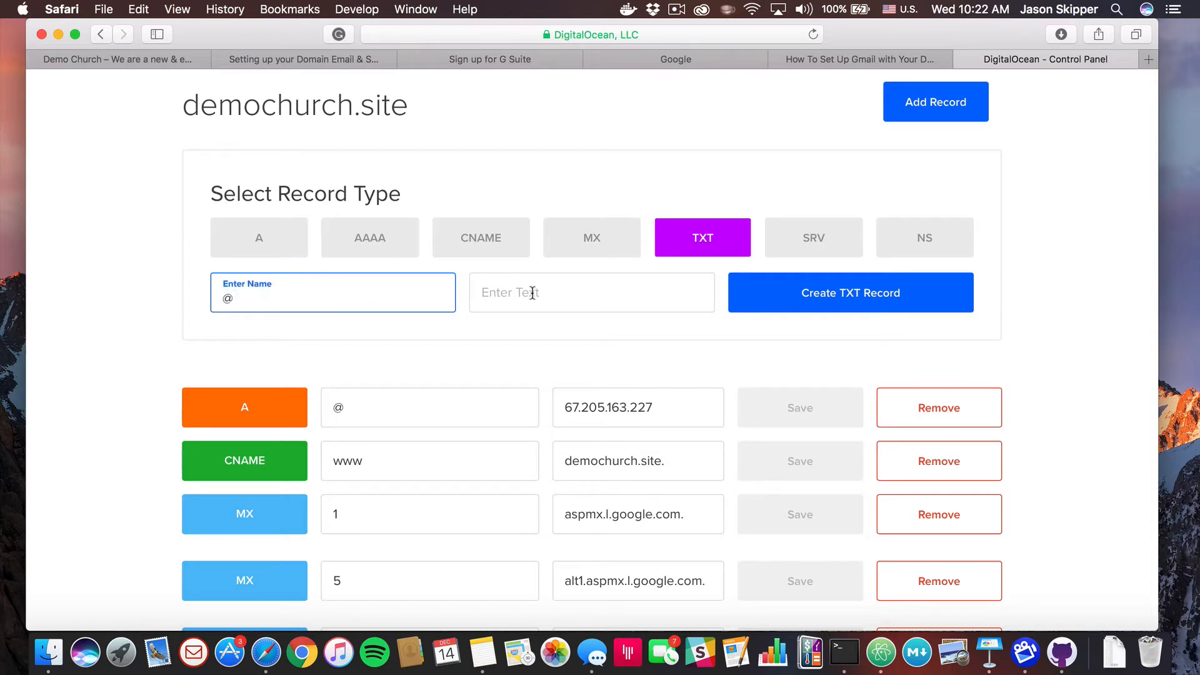
left_click(532, 293)
key("super+v")
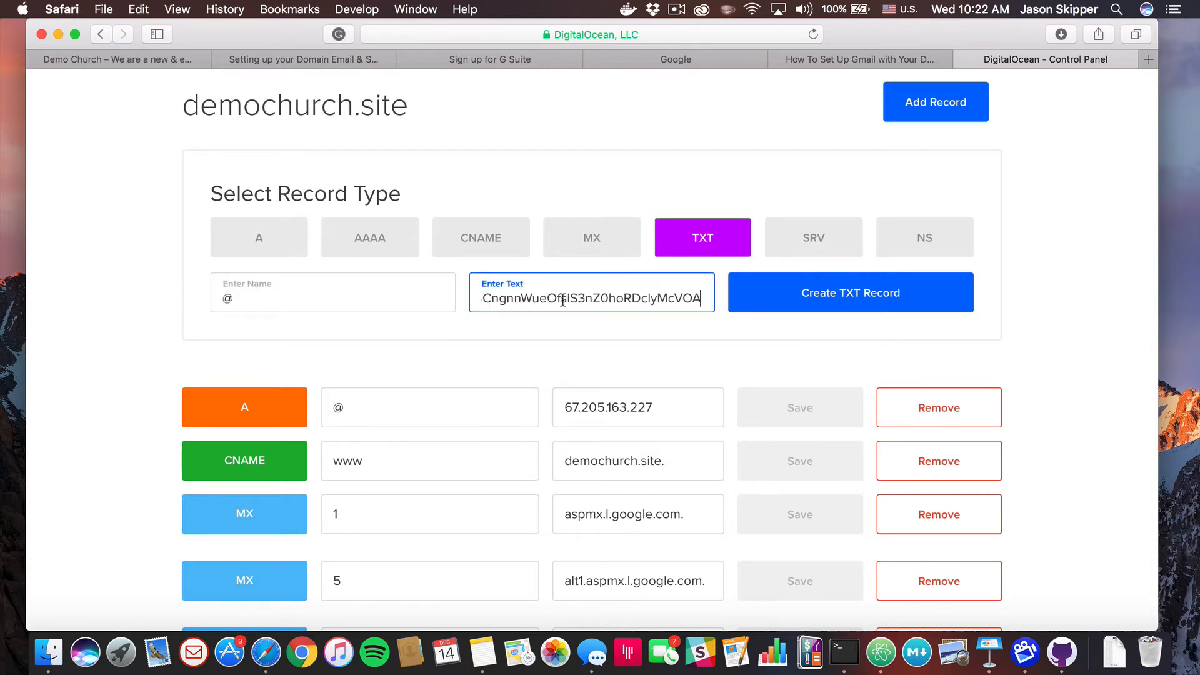
left_click(802, 298)
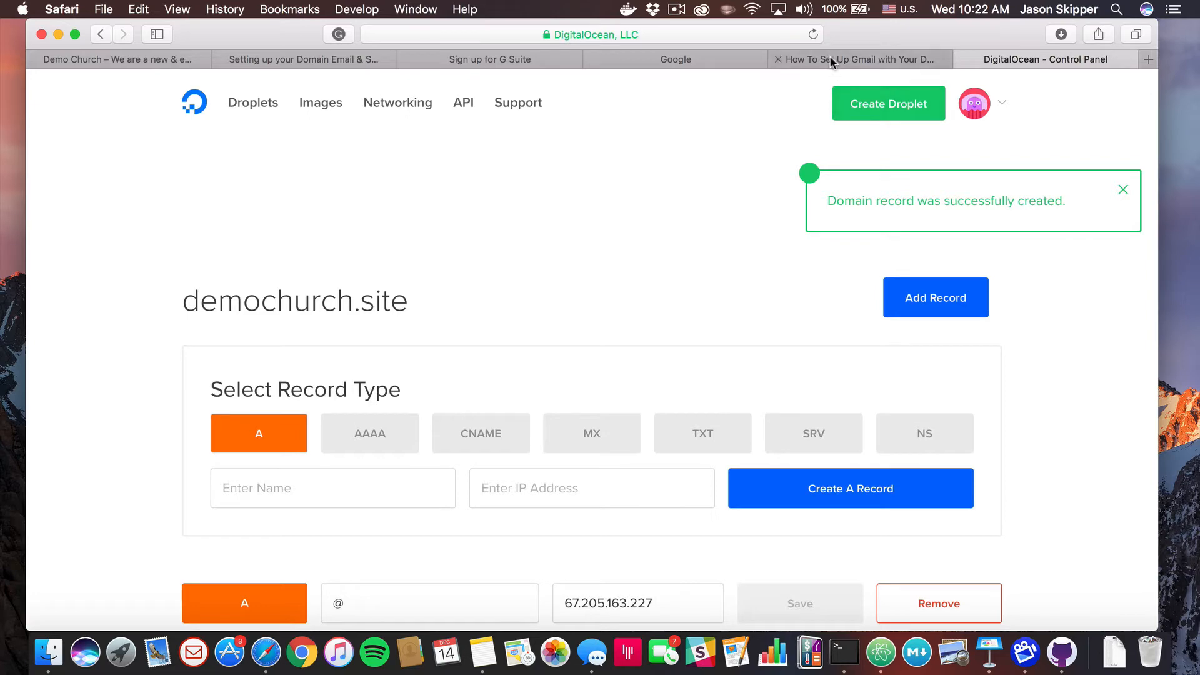
Run Google's VERIFY check for demochurch.site and continue from the success page to the Admin console home
left_click(674, 55)
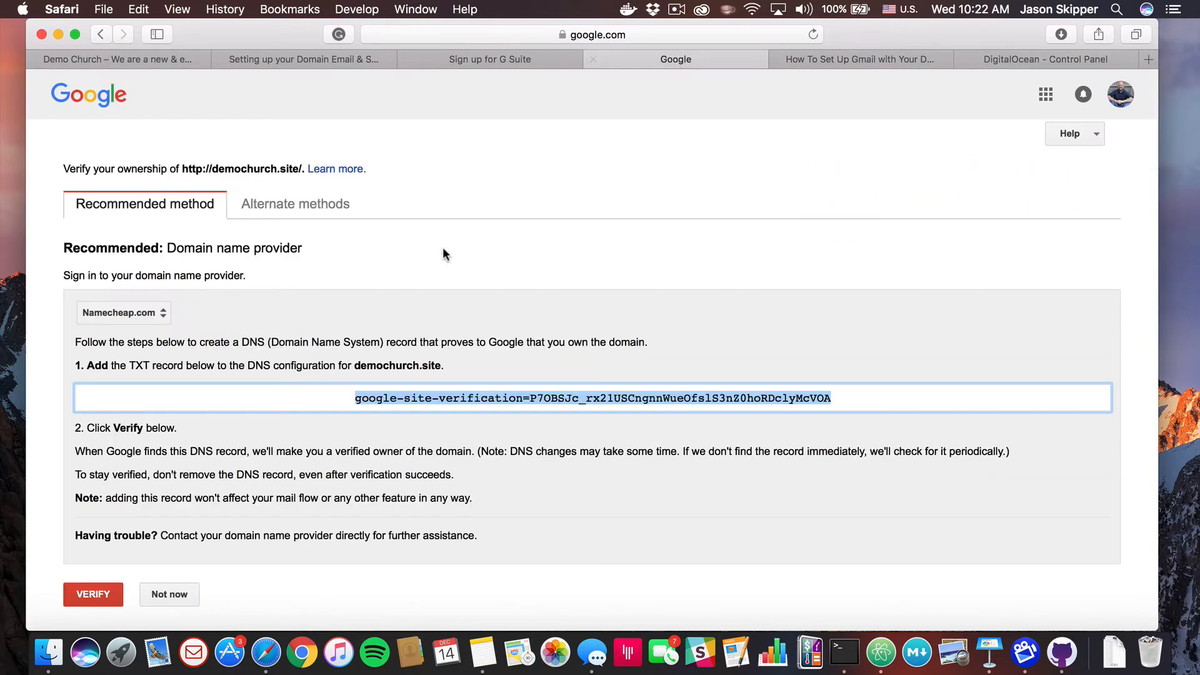
scroll(284, 517, "down", 1)
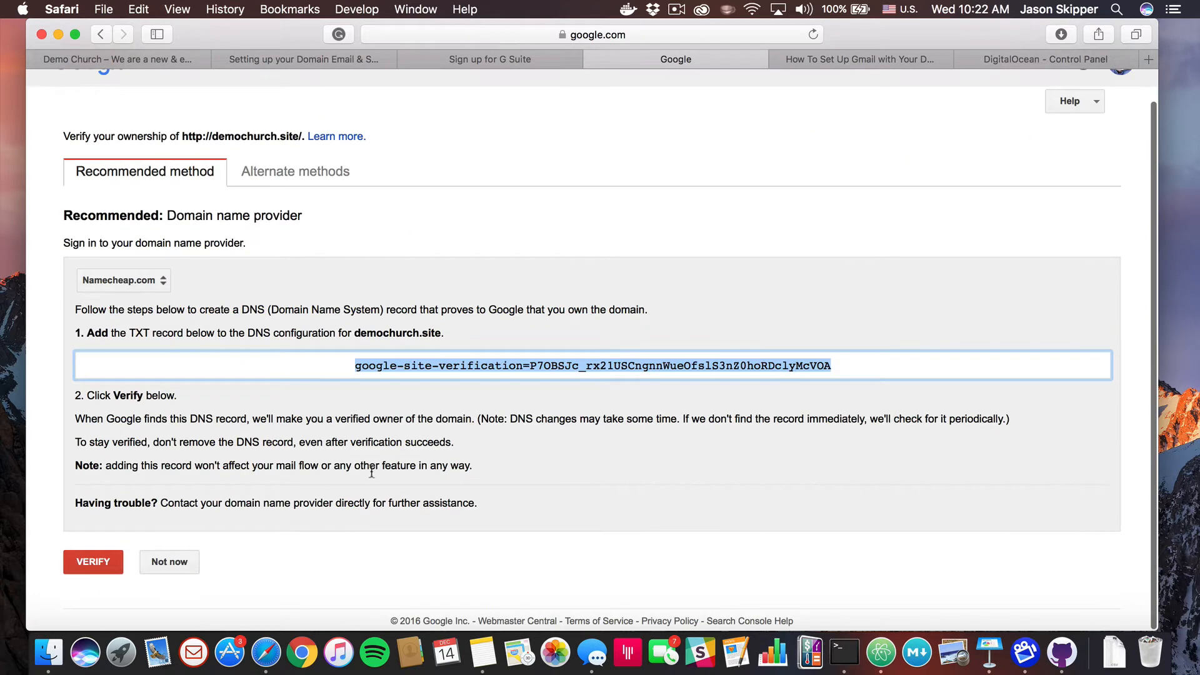
left_click(94, 563)
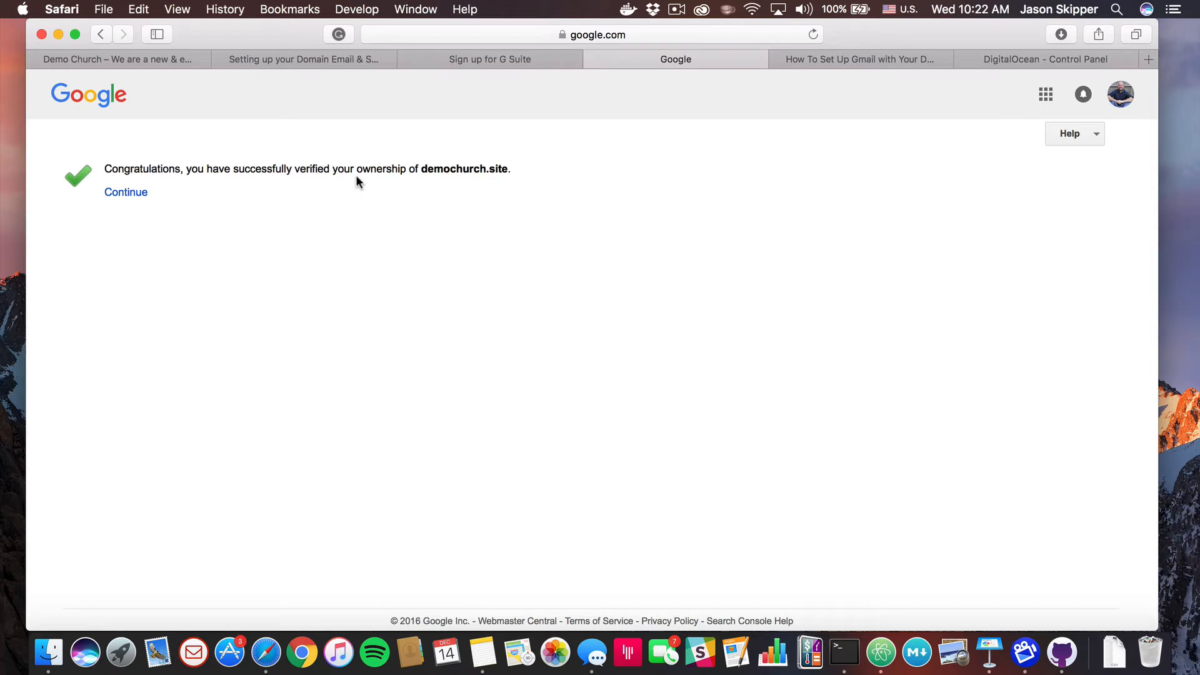
left_click(123, 194)
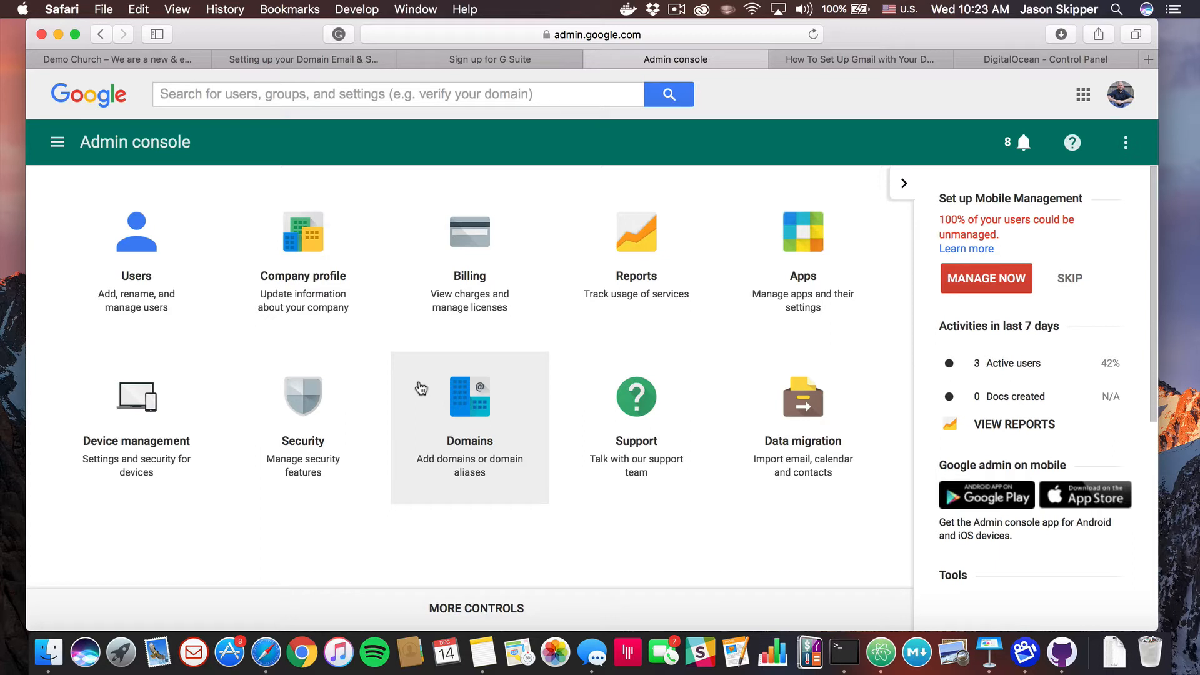
Start a new user from the Users list and enter the user's first and last name
left_click(140, 261)
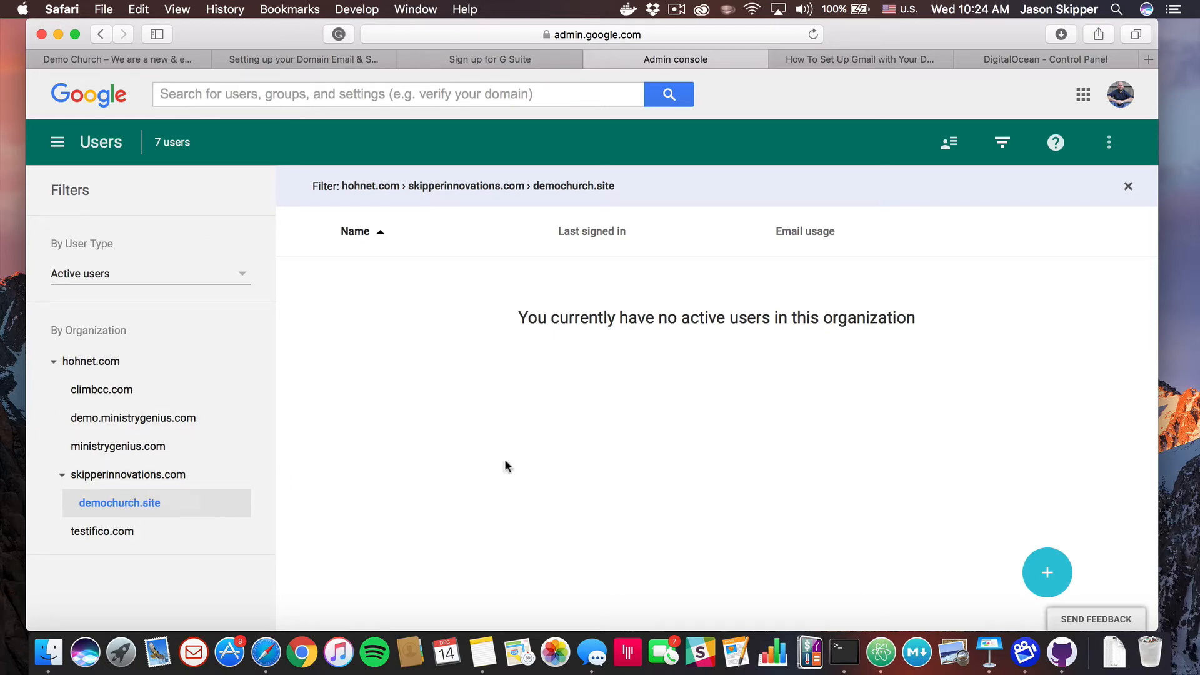
left_click(1049, 570)
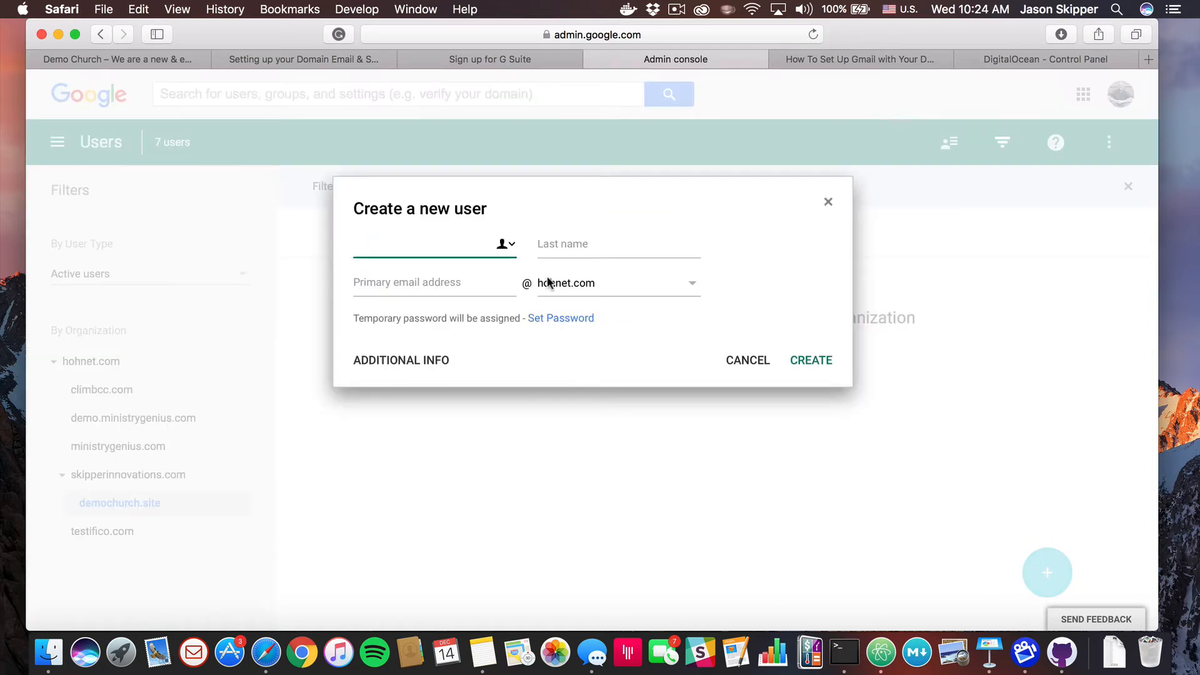
type("admin")
key("BackSpace")
key("BackSpace")
key("BackSpace")
key("BackSpace")
key("BackSpace")
type("Jason")
key("Tab")
type("Skipper")
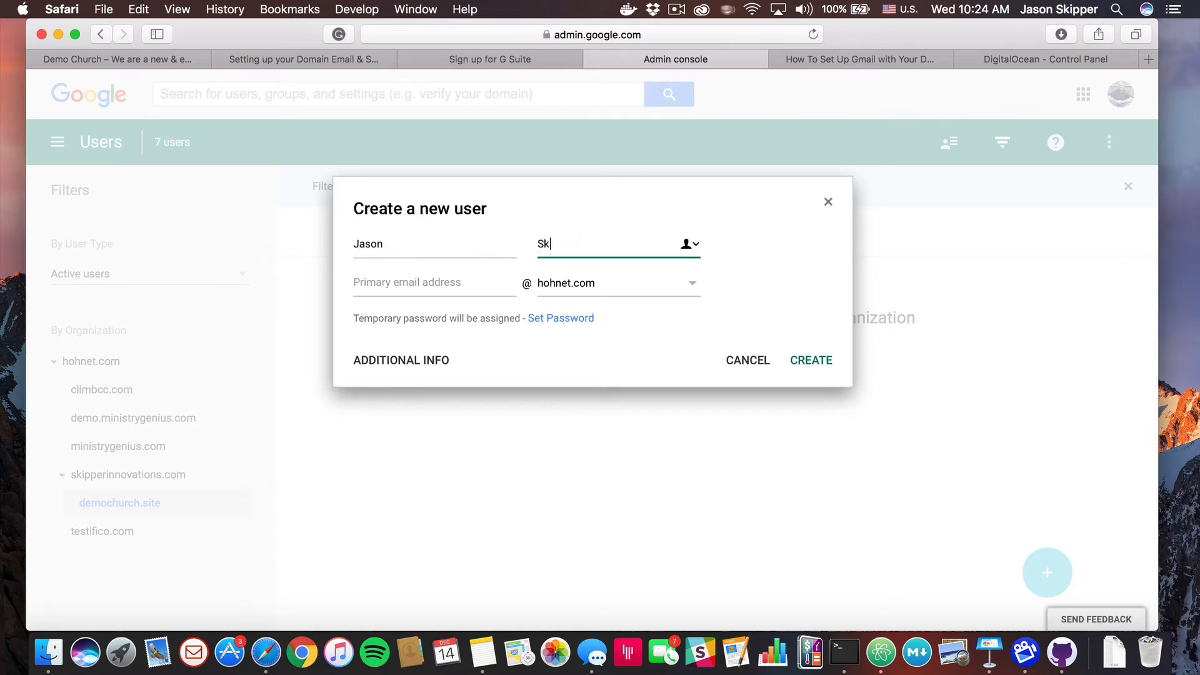
Set the primary address to admin on the demochurch.site domain and create the user
key("Tab")
type("admin")
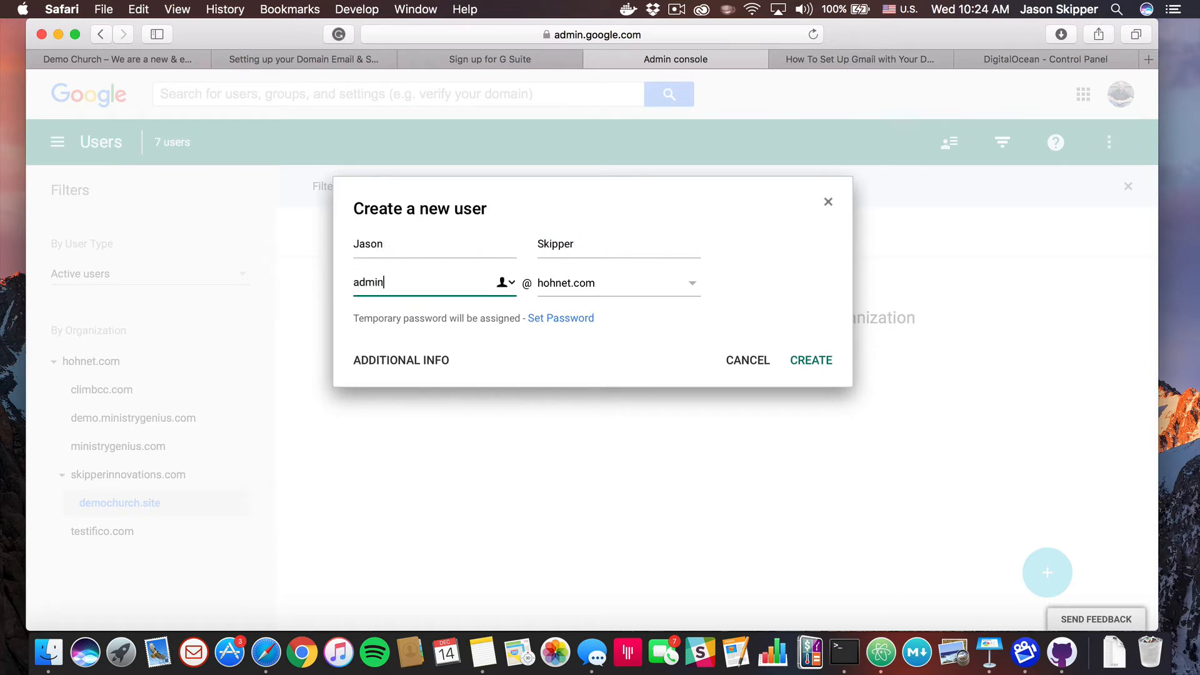
left_click(692, 284)
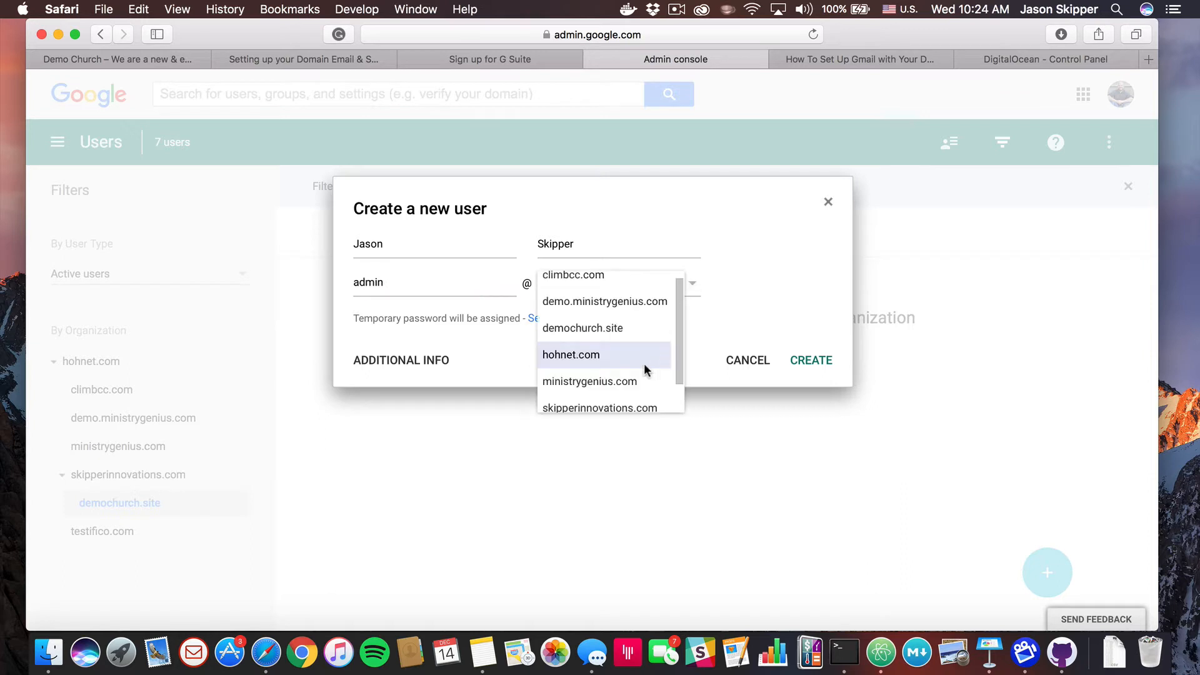
scroll(642, 370, "down", 2)
scroll(639, 372, "up", 2)
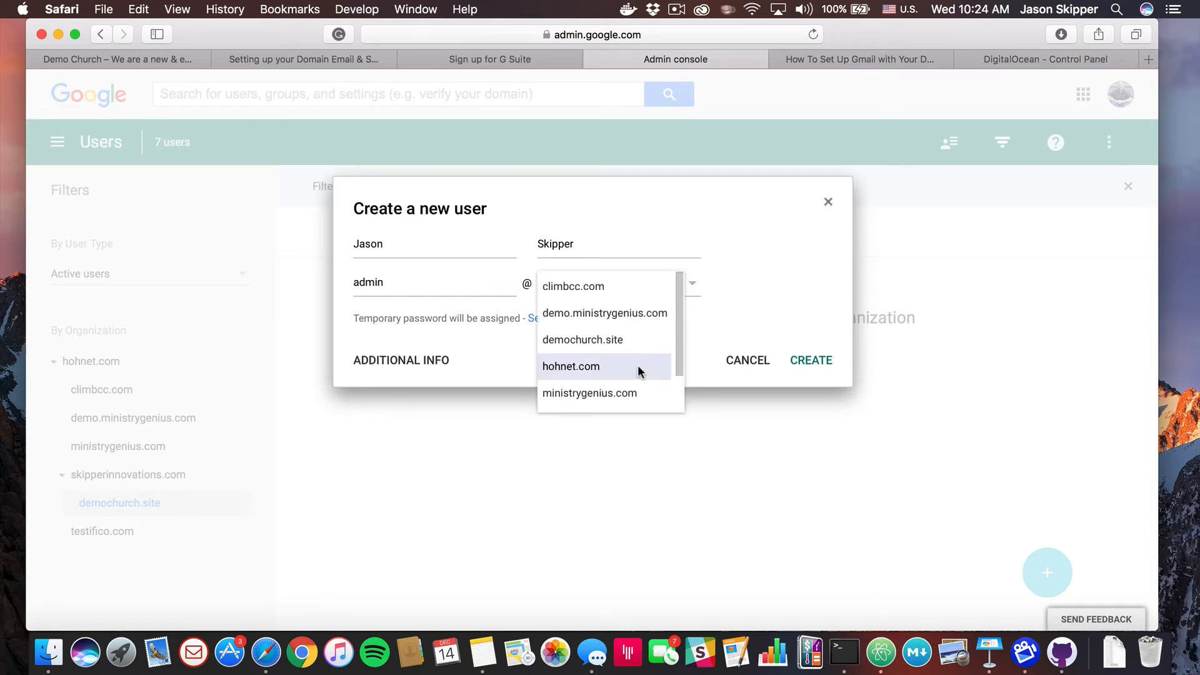
left_click(626, 342)
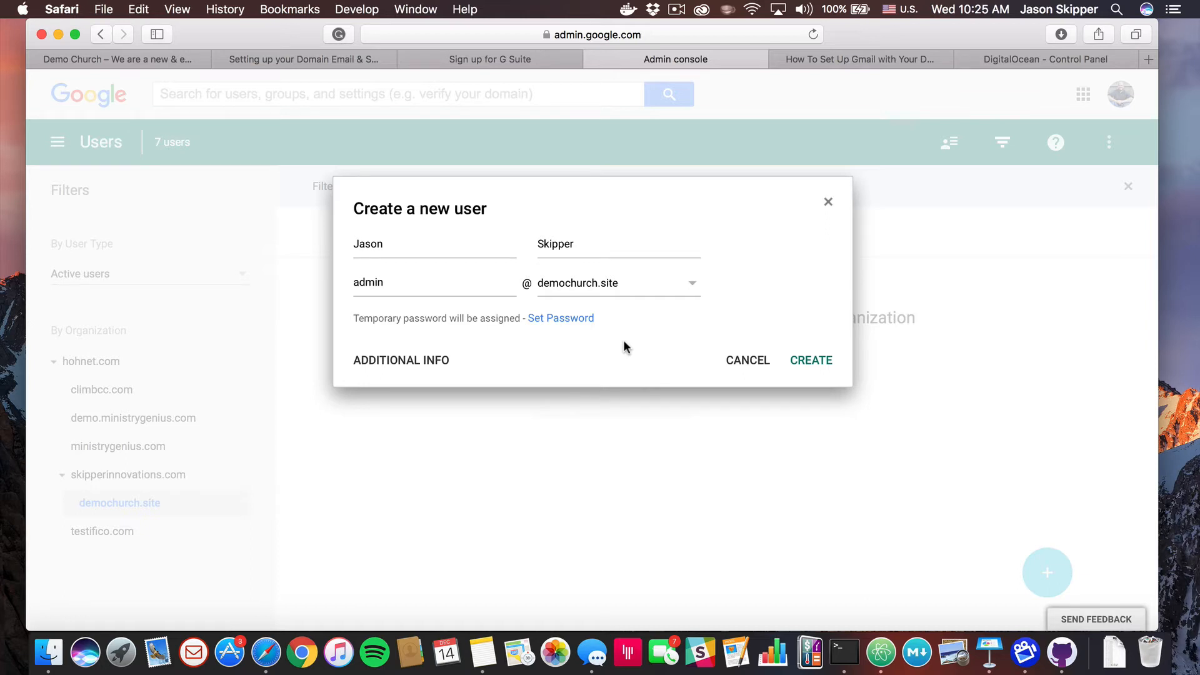
left_click(803, 364)
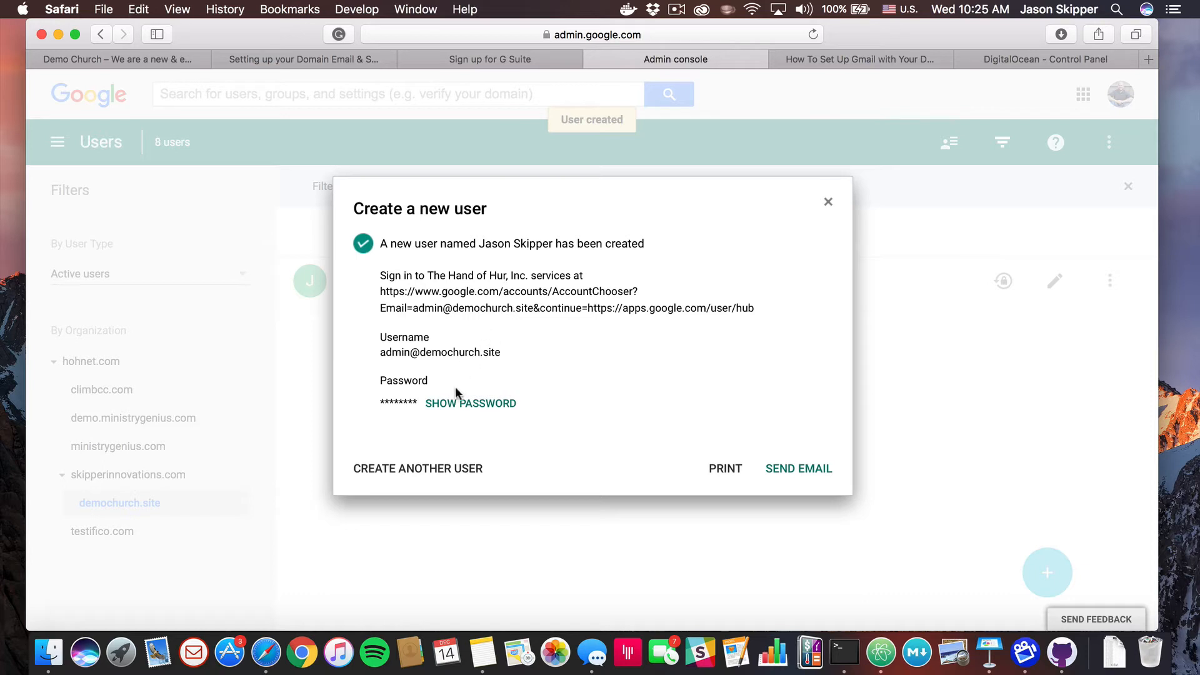
Reveal and copy the new user's temporary password, then go to the account's sign-in page
left_click(455, 409)
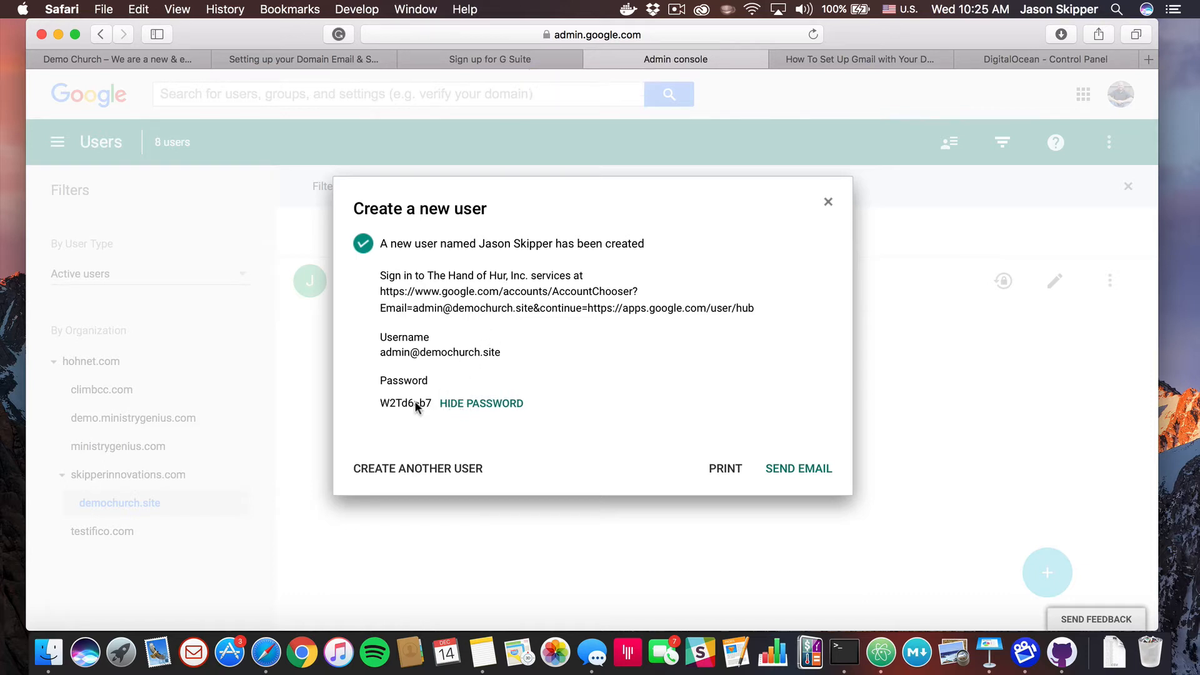
double_click(405, 403)
double_click(421, 406)
left_click(430, 408)
left_click_drag(432, 407, 402, 404)
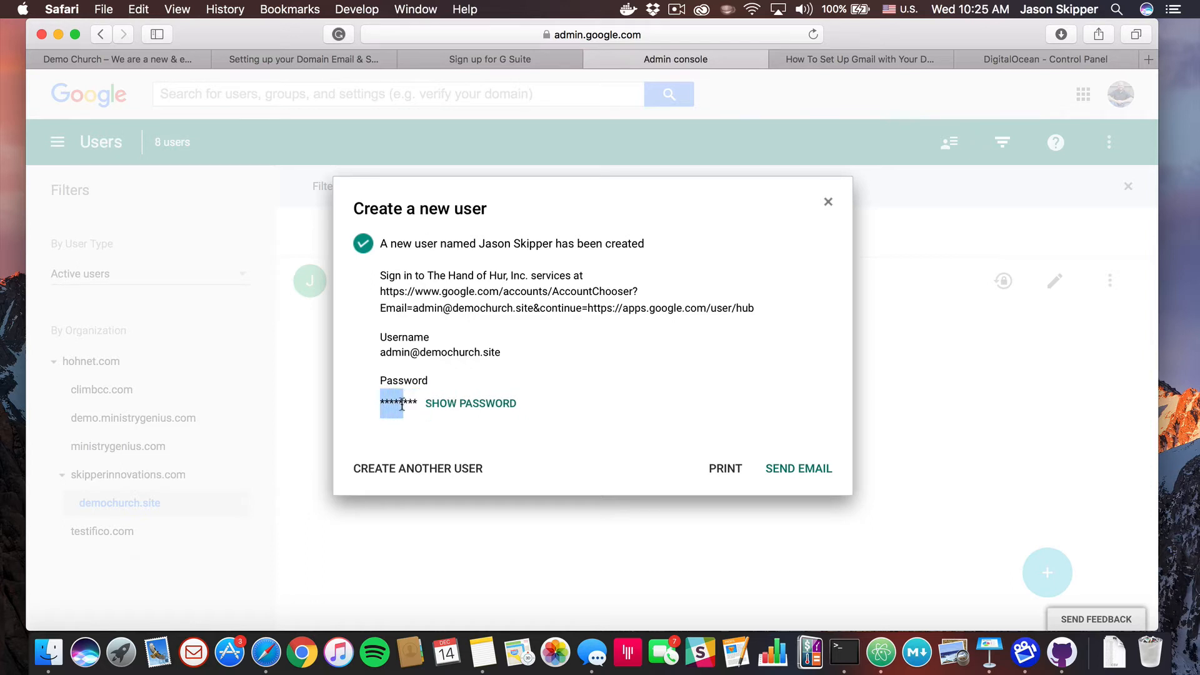
left_click(430, 409)
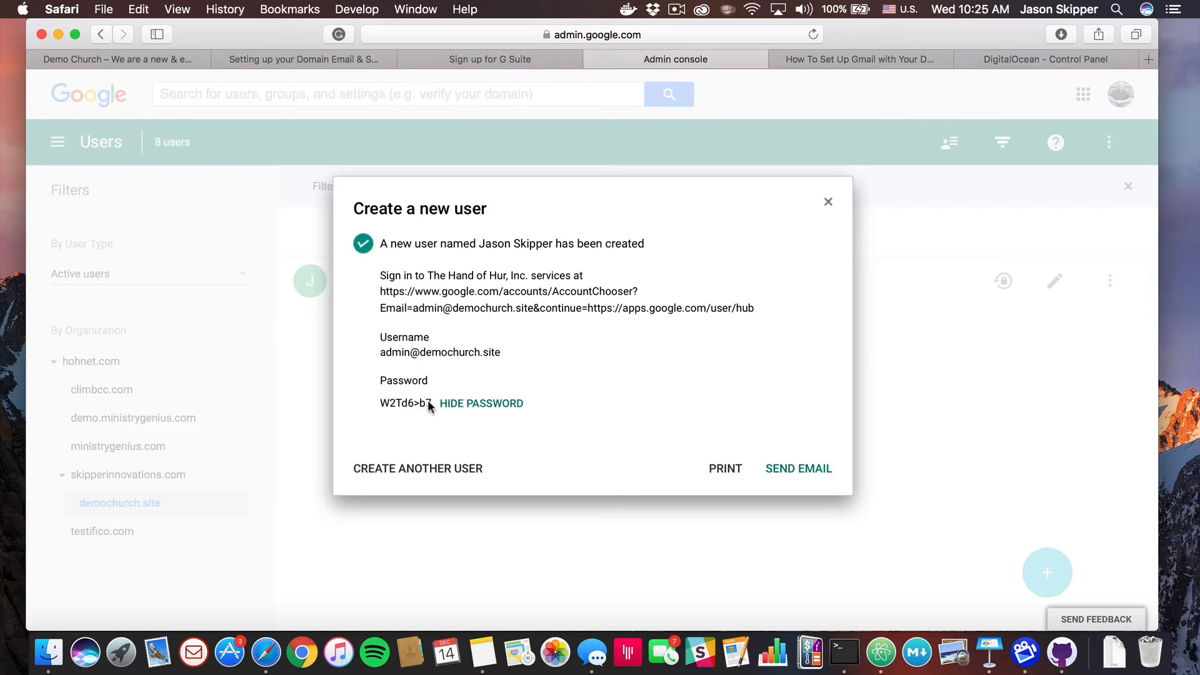
left_click_drag(433, 405, 382, 407)
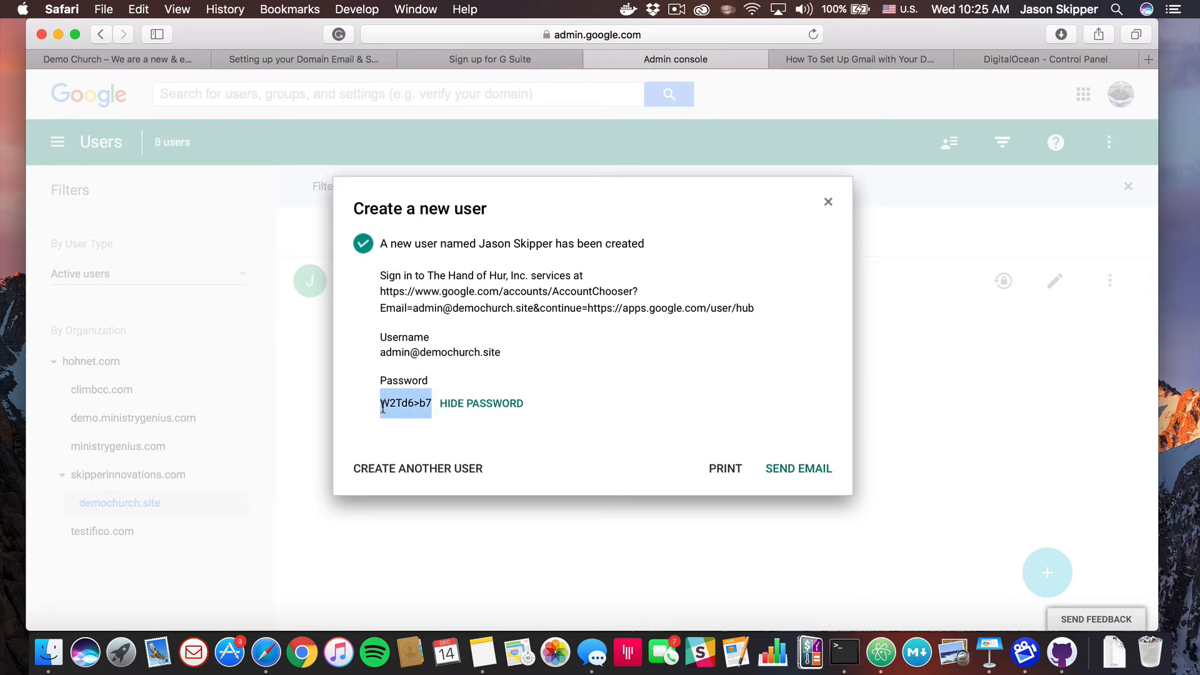
key("super+c")
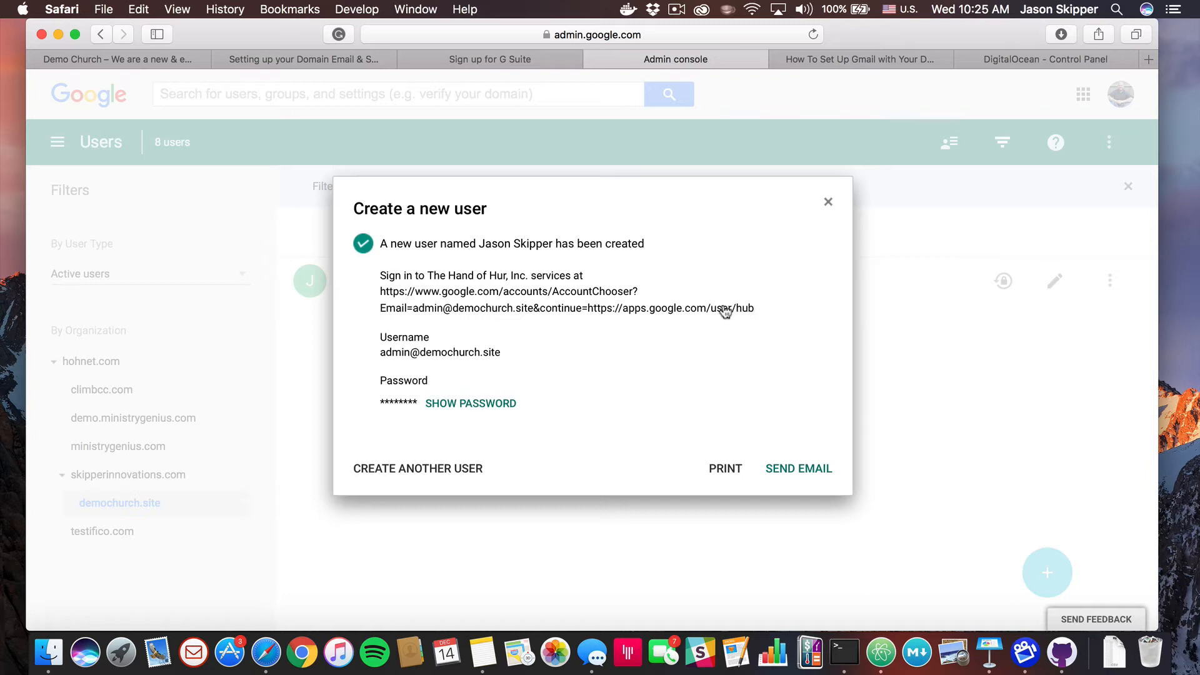
left_click(667, 312)
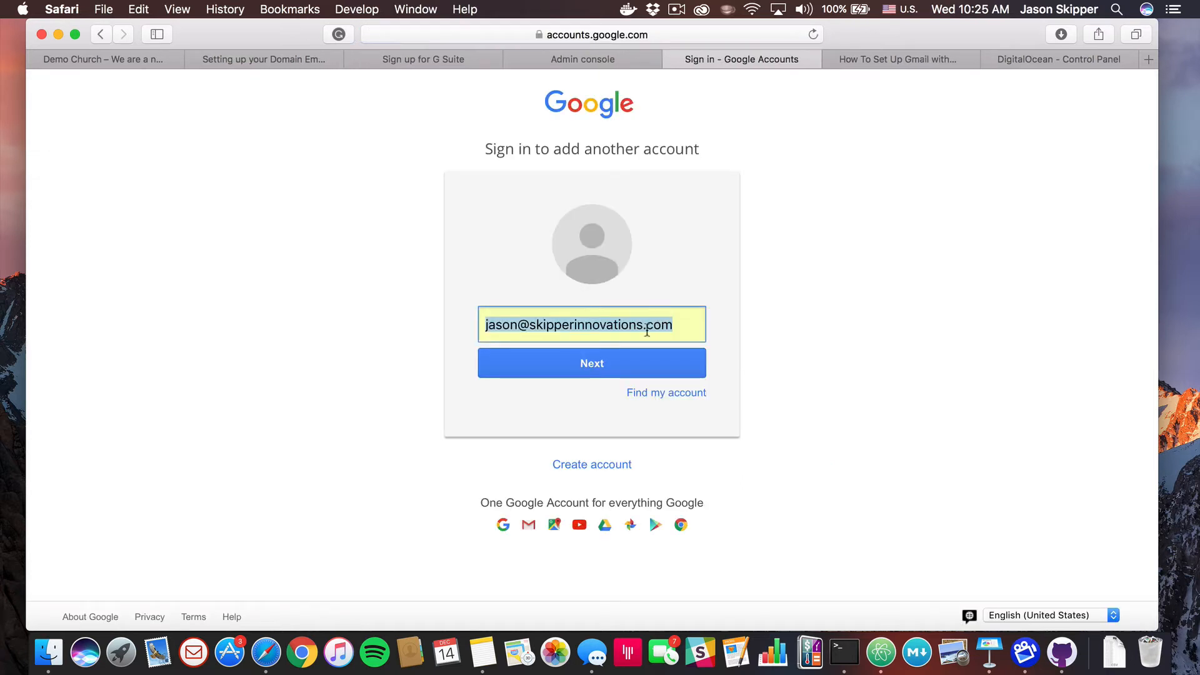
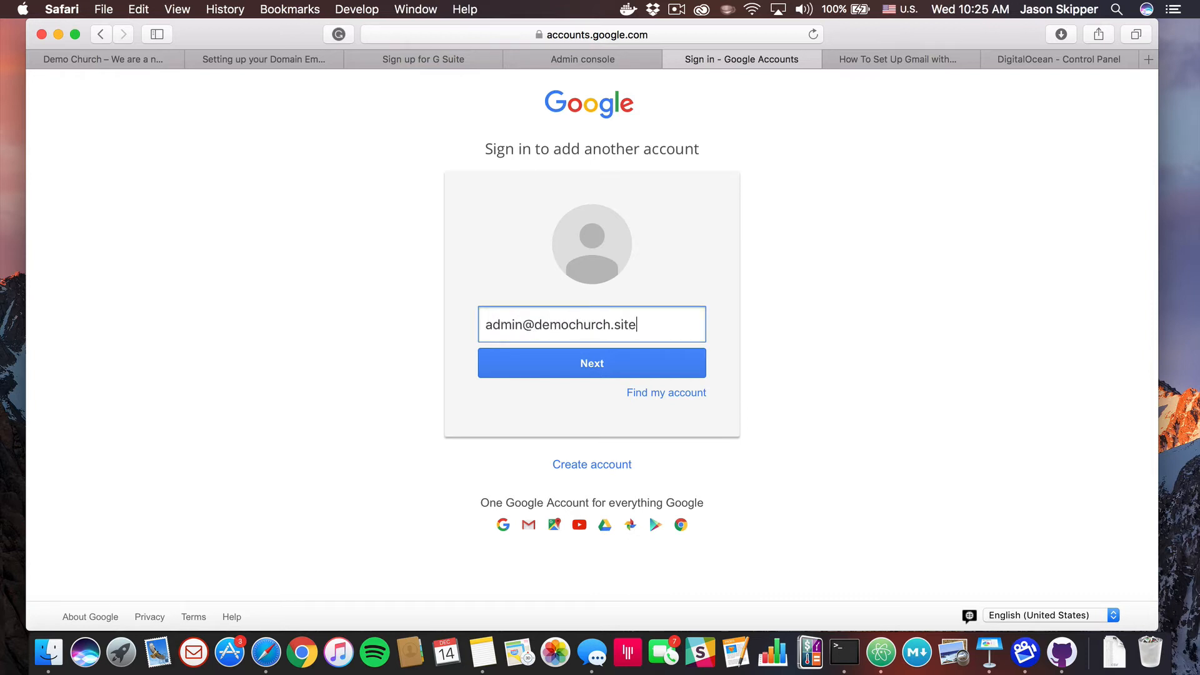
Sign in as the demochurch.site admin with the pasted temporary password, skip saving it, and accept the terms
key("Return")
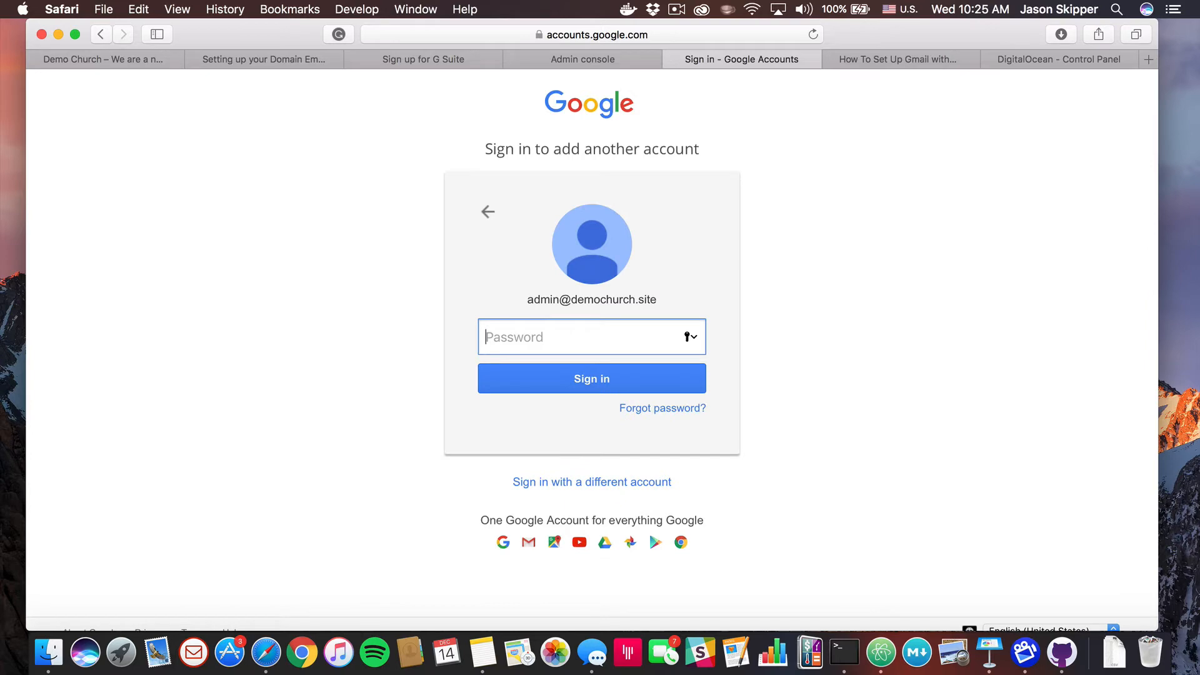
key("super+v")
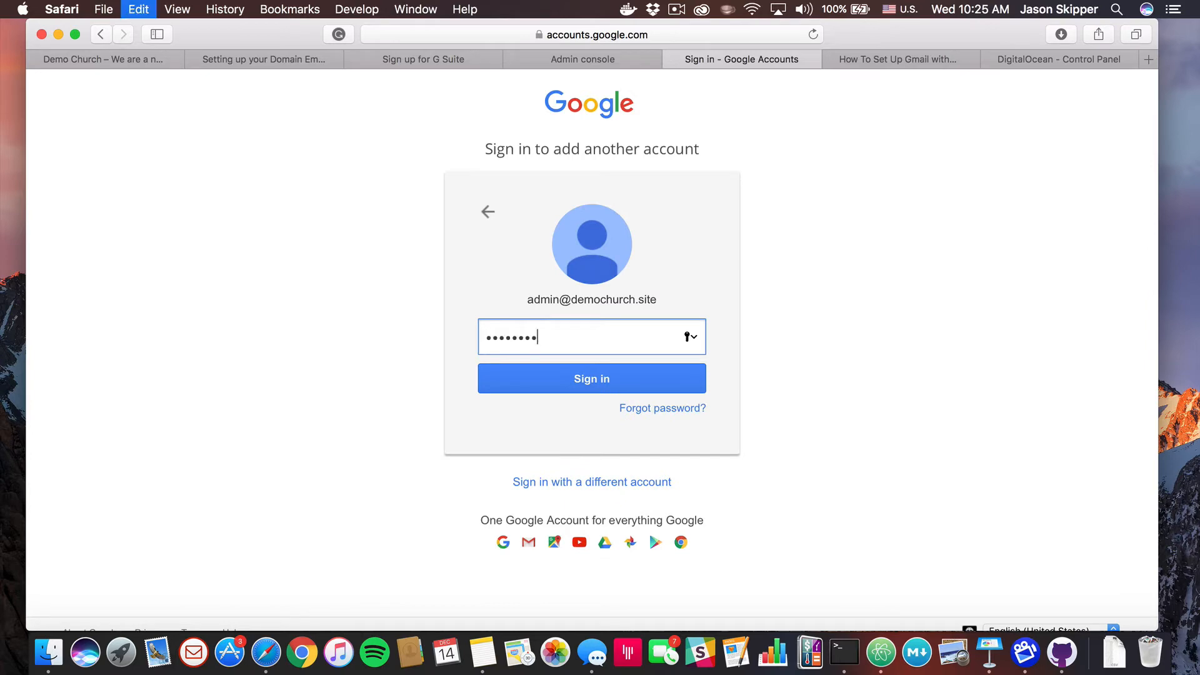
left_click(595, 380)
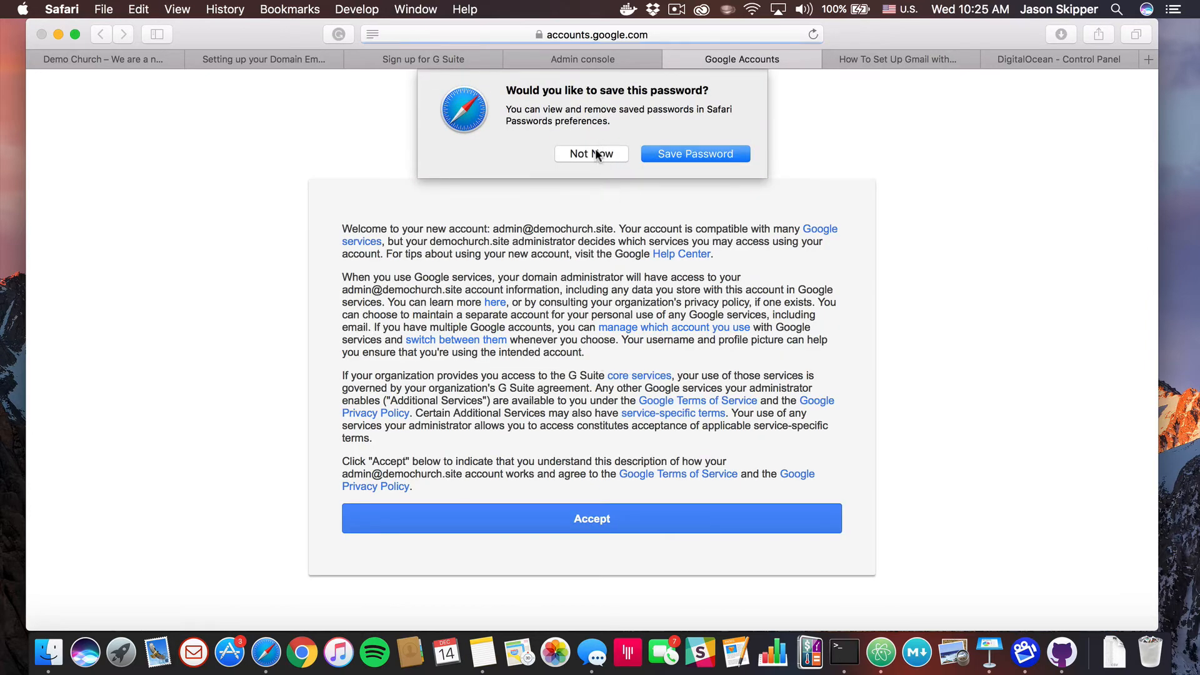
left_click(591, 152)
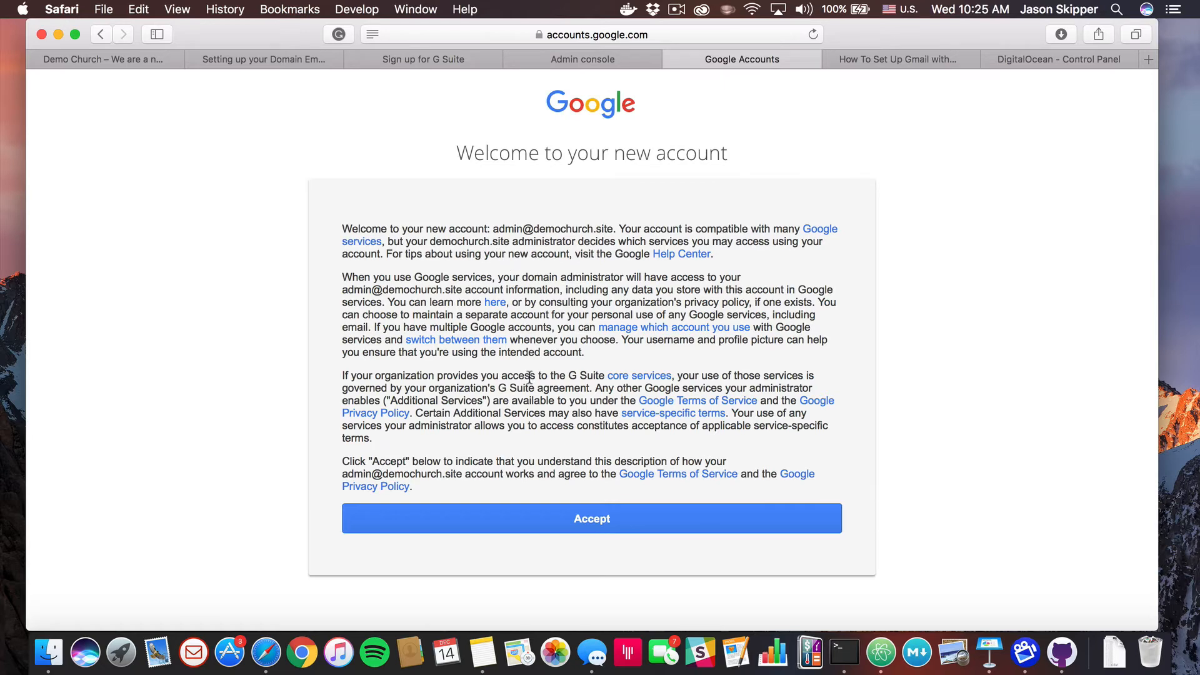
left_click(587, 516)
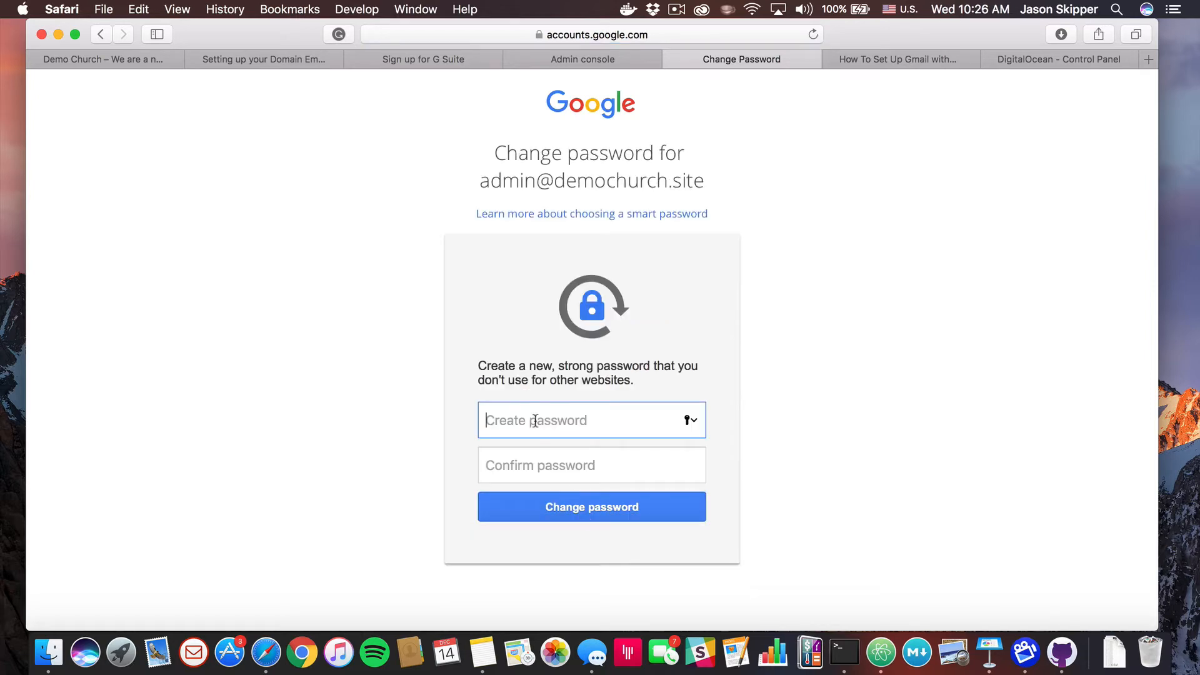
Set and confirm a new account password, saving it in Safari
type("•••••••••")
key("Tab")
type("•••••••••")
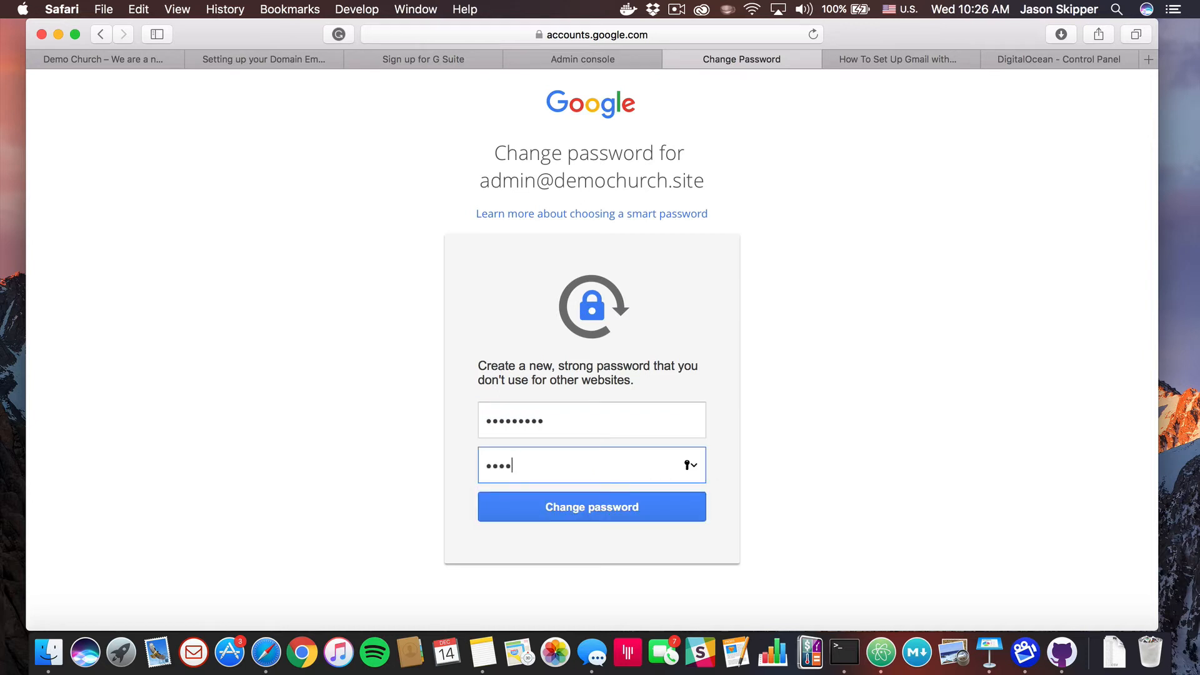
left_click(590, 514)
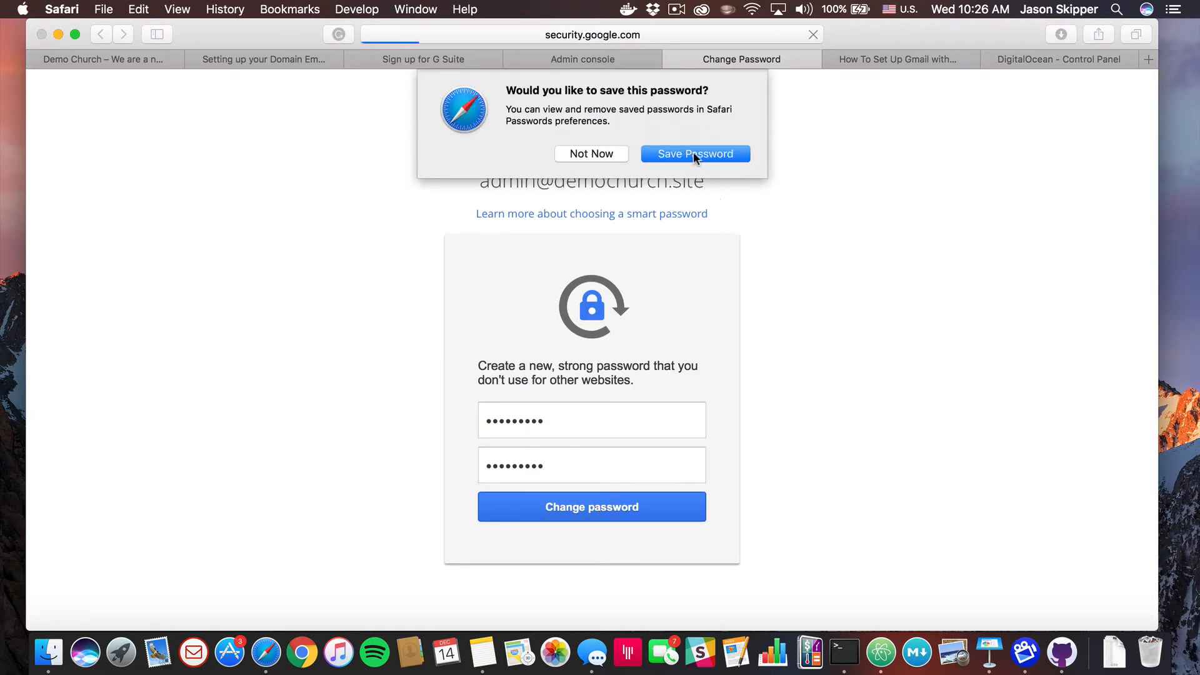
left_click(693, 154)
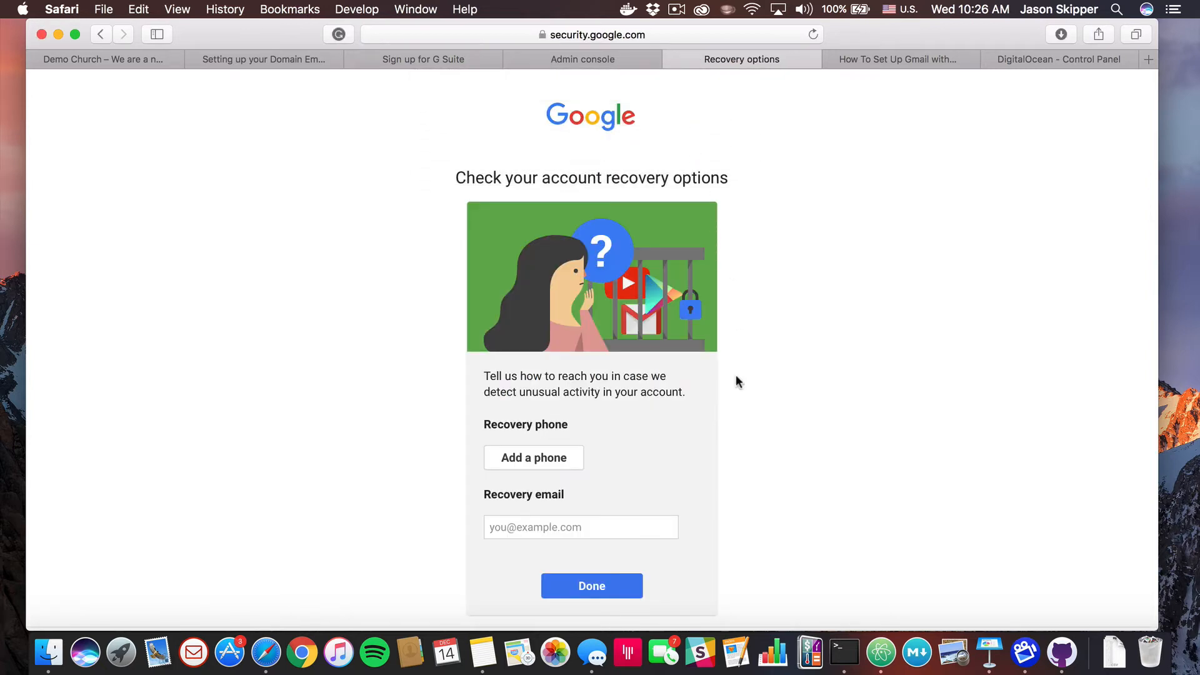
Add the user's personal e-mail address as the account's recovery email
left_click(522, 529)
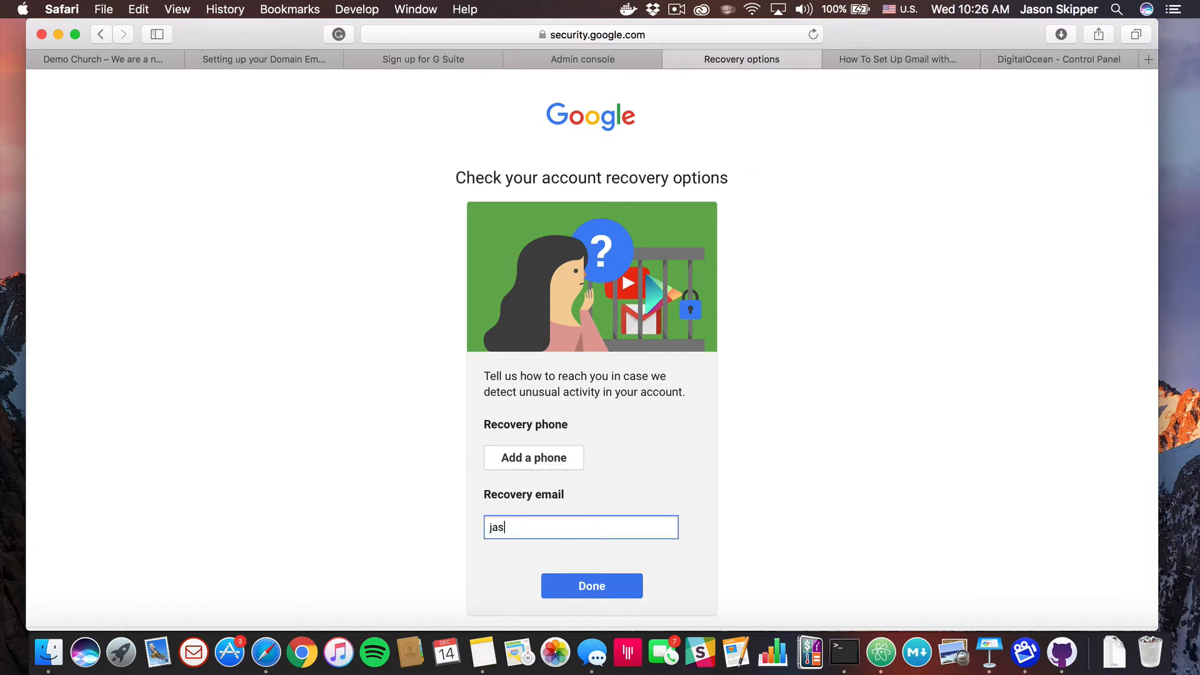
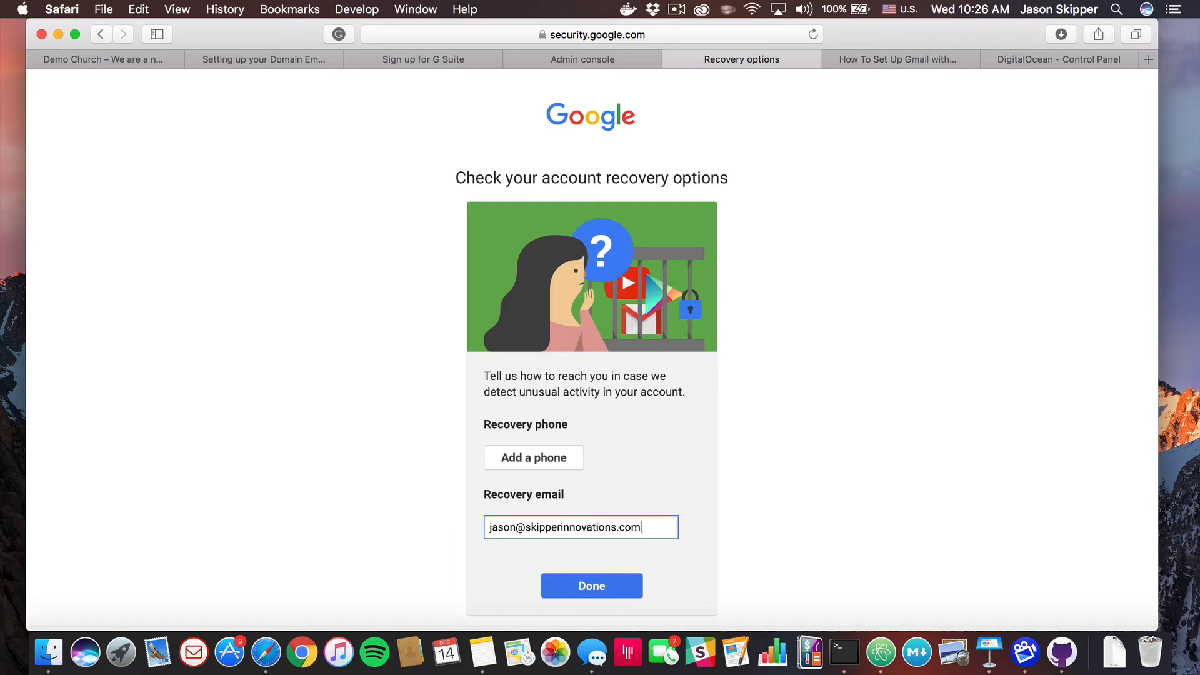
left_click(592, 587)
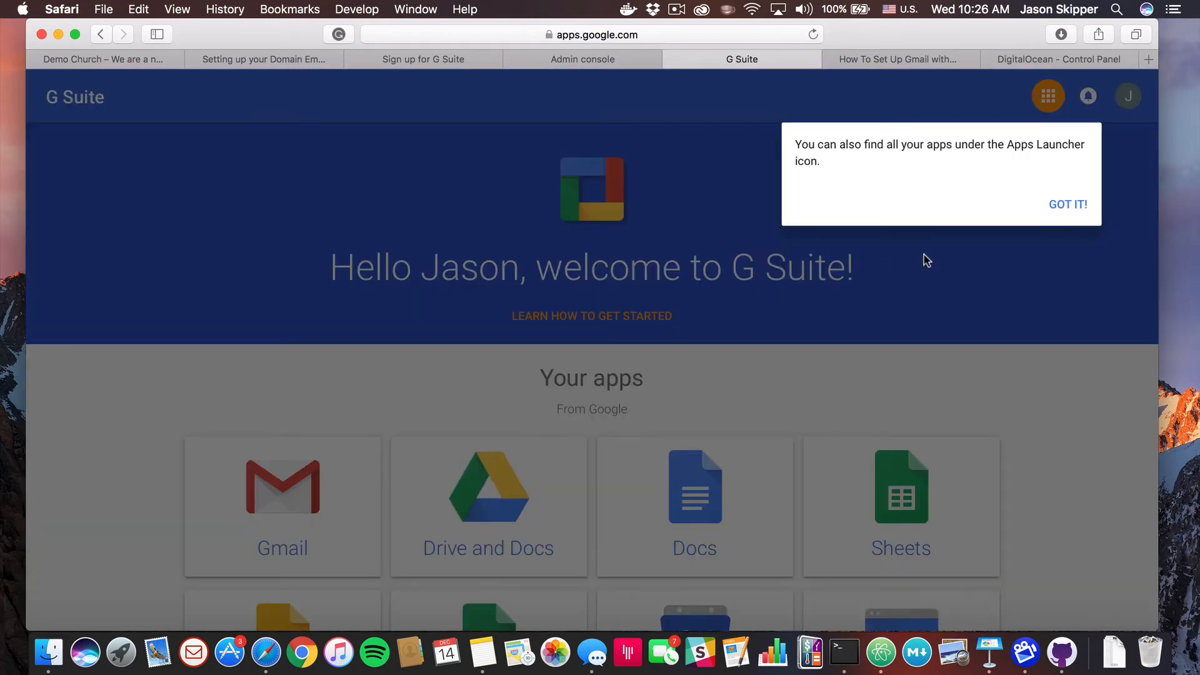
Dismiss the Apps Launcher tip and scroll through the Your apps list and back
left_click(1079, 215)
scroll(986, 287, "down", 5)
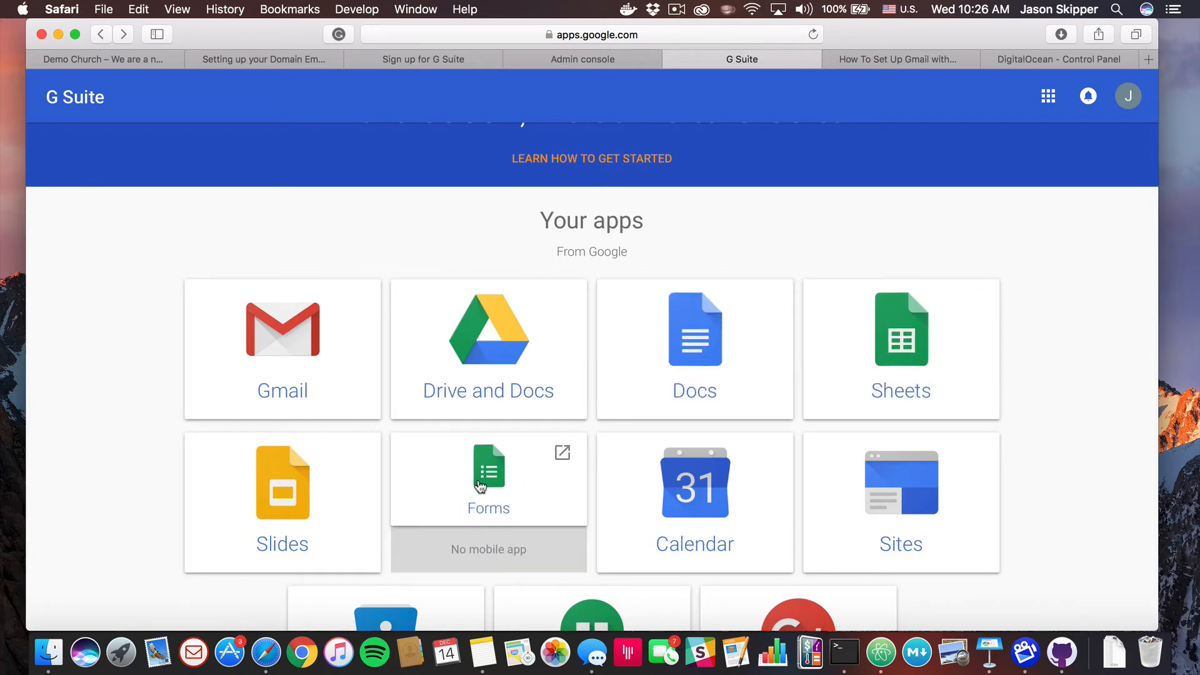
scroll(479, 486, "down", 5)
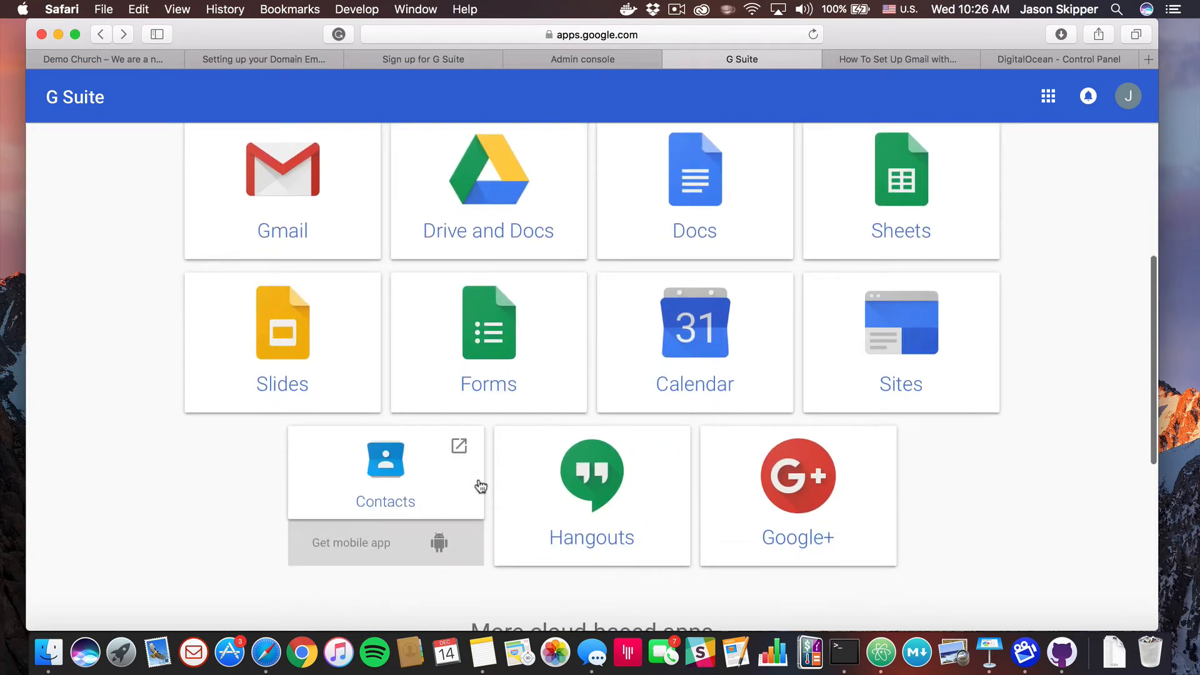
scroll(977, 488, "up", 4)
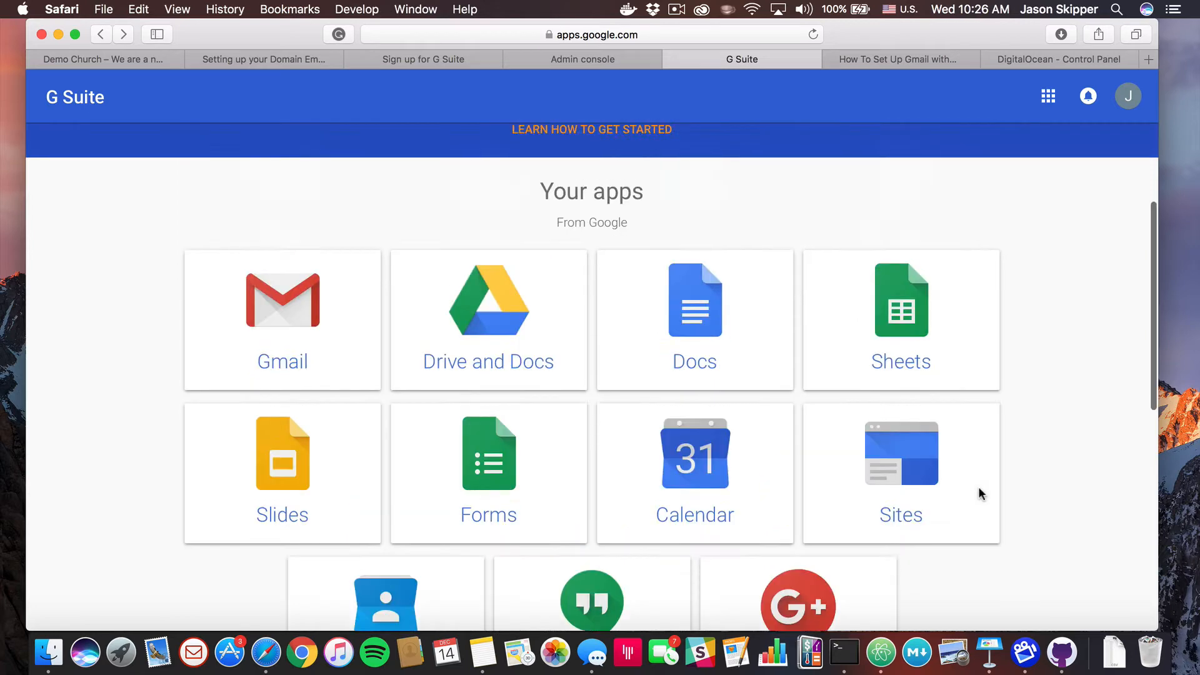
scroll(977, 494, "up", 2)
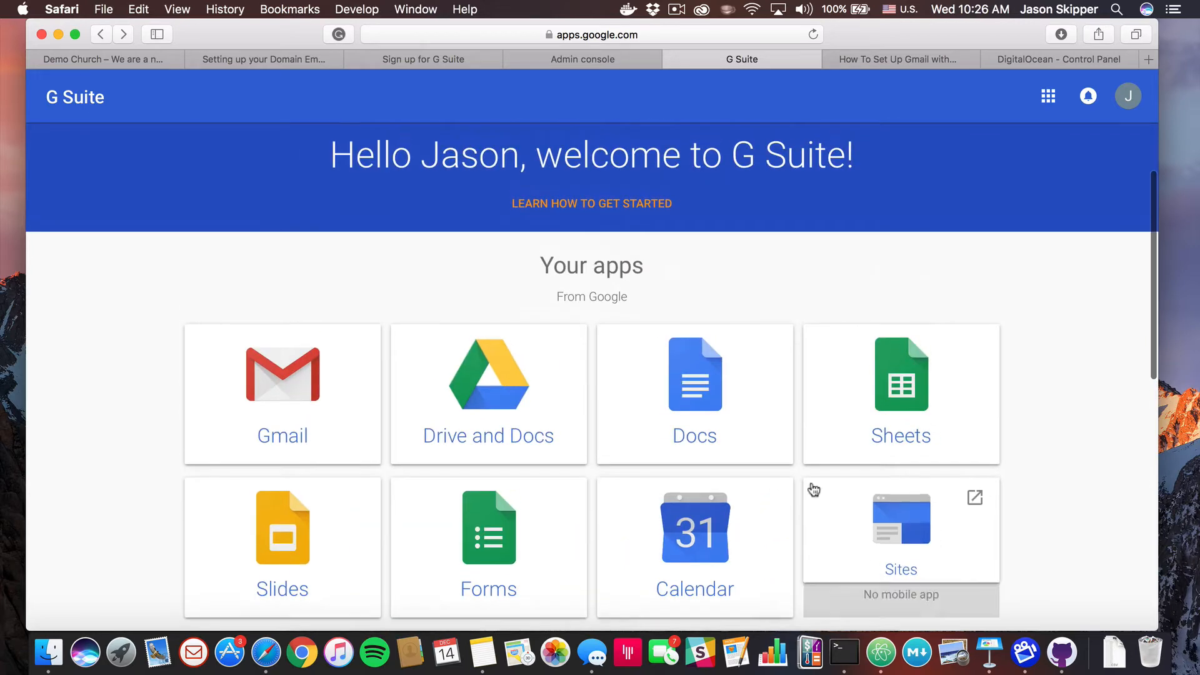
Open Gmail from the G Suite page, then switch to Apple Mail
left_click(282, 375)
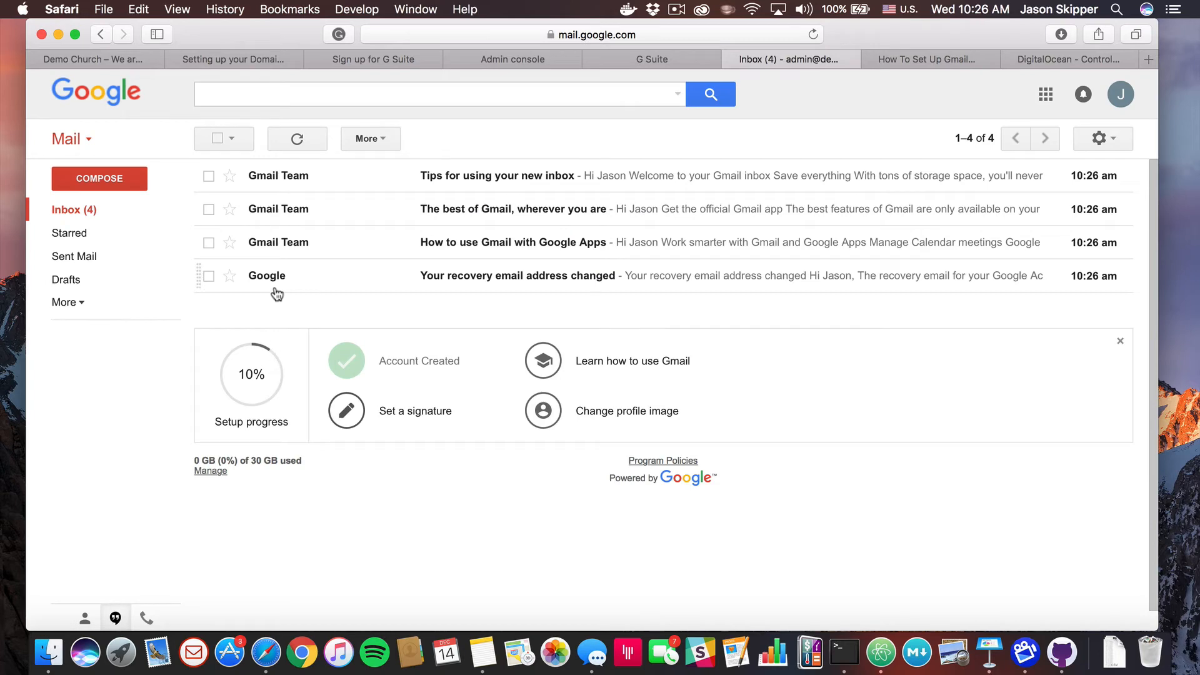
left_click(156, 654)
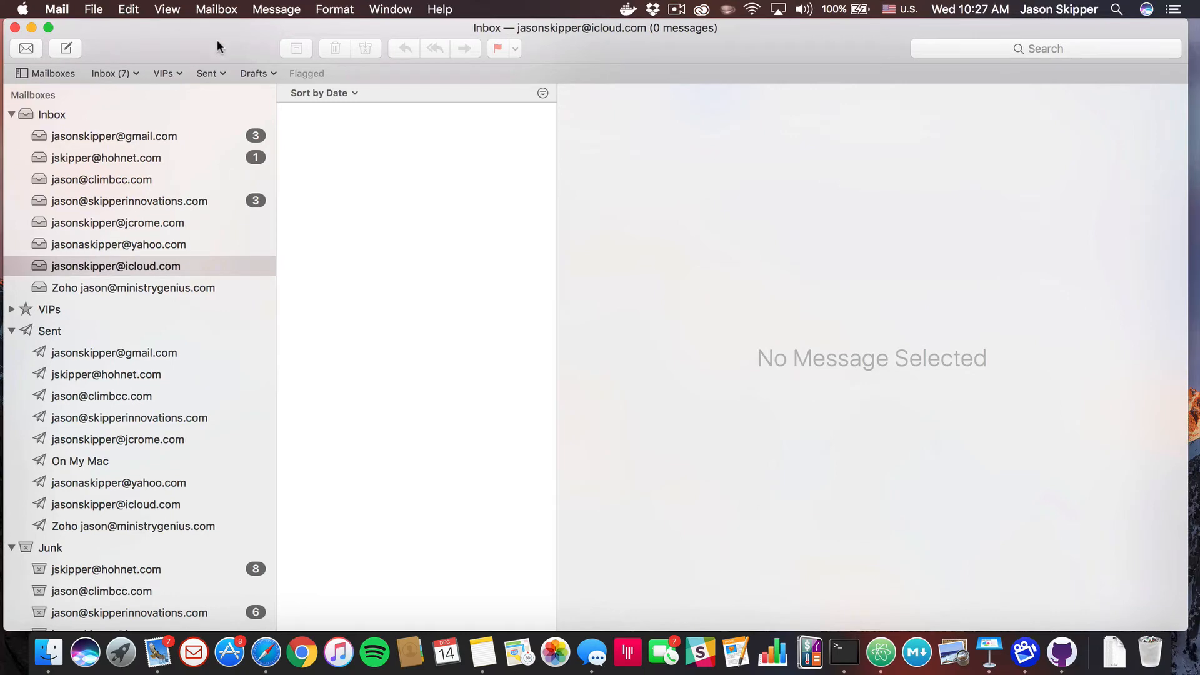
Begin adding a Google account via Mail > Add Account
left_click(97, 11)
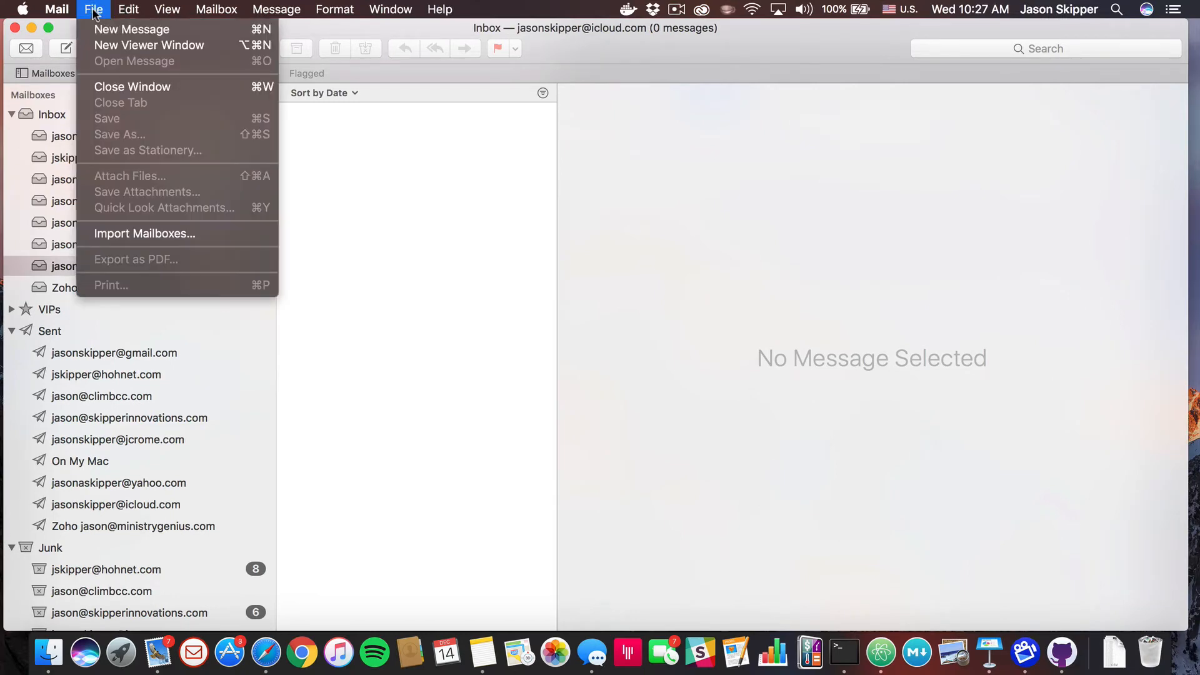
mouse_move(65, 10)
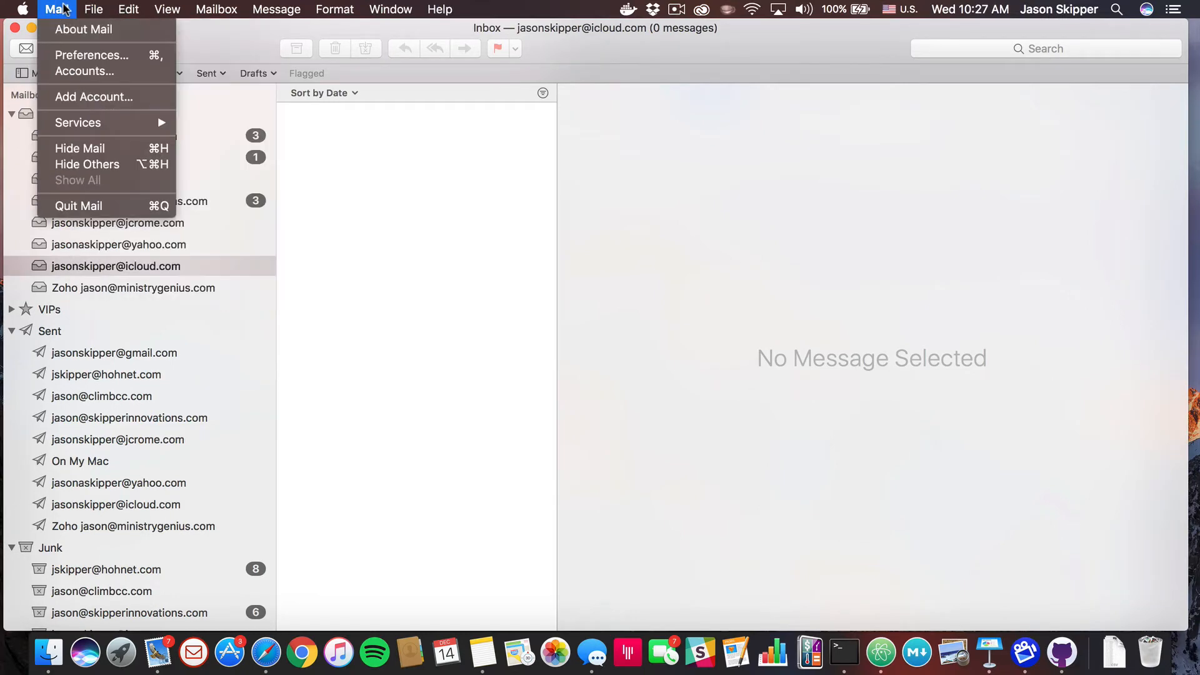
left_click(72, 95)
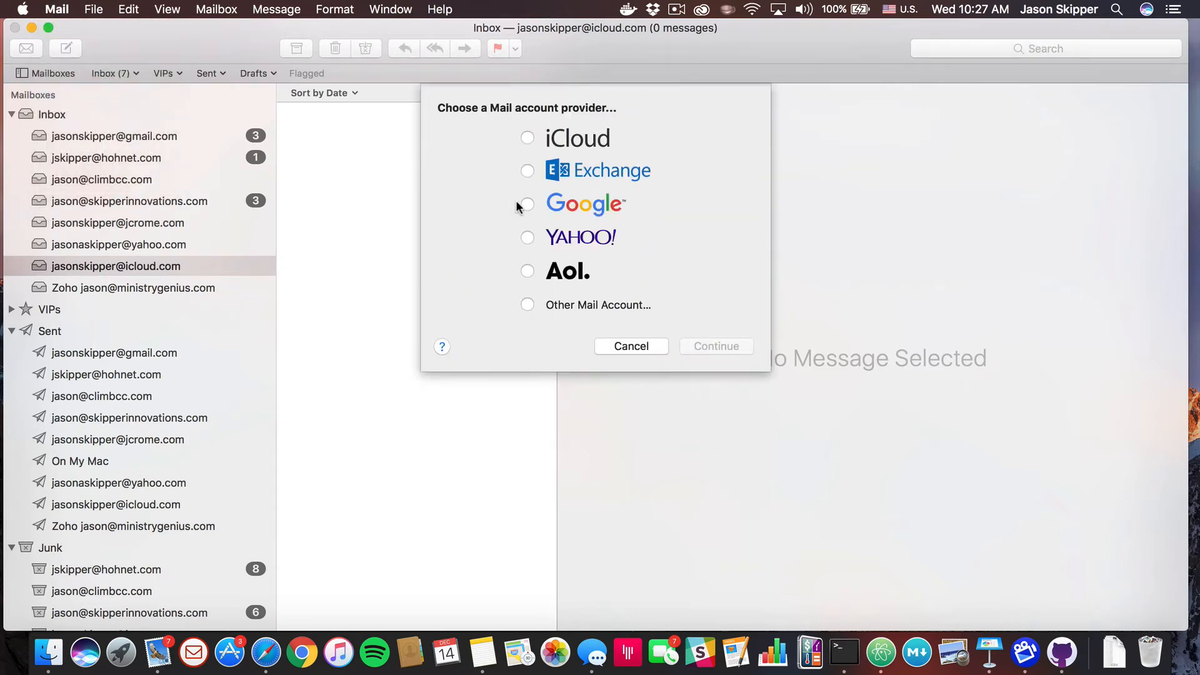
left_click(530, 204)
left_click(718, 346)
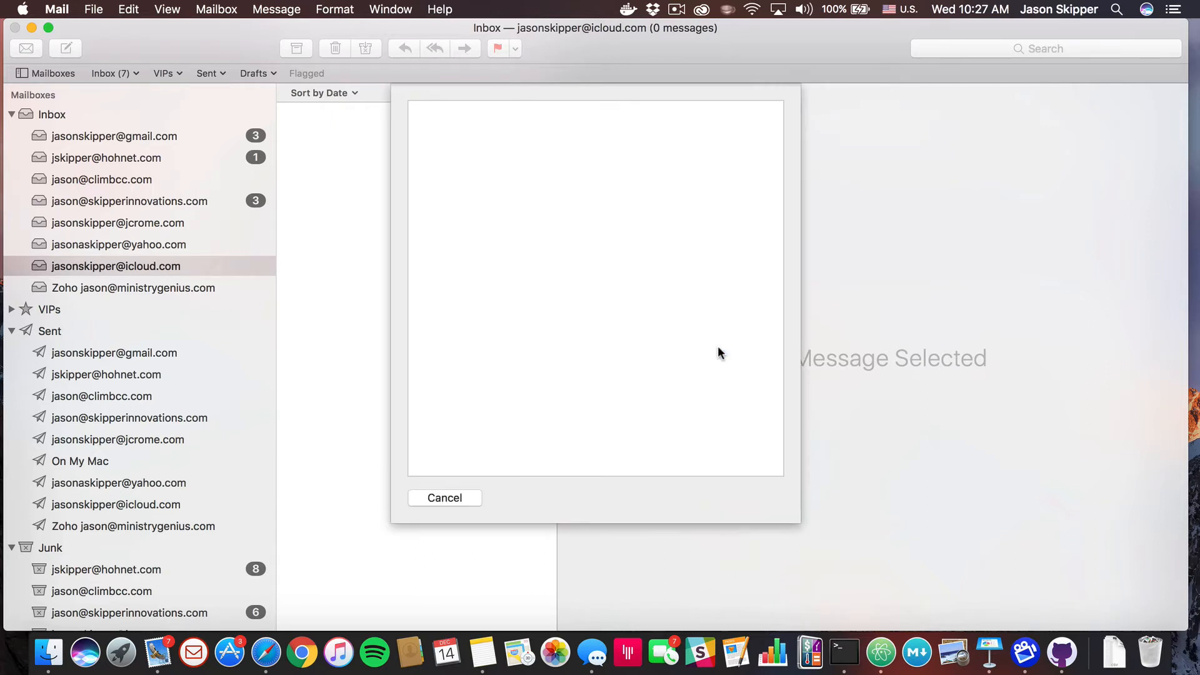
Sign in with the demochurch.site admin address and its new password
left_click(514, 327)
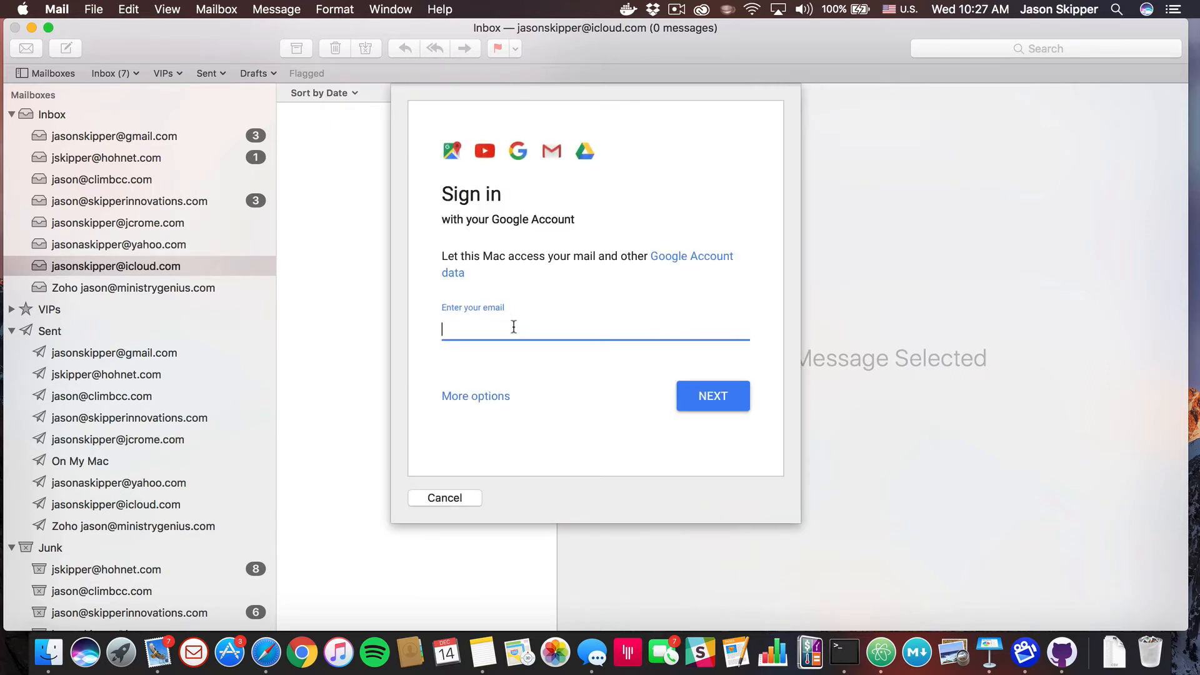
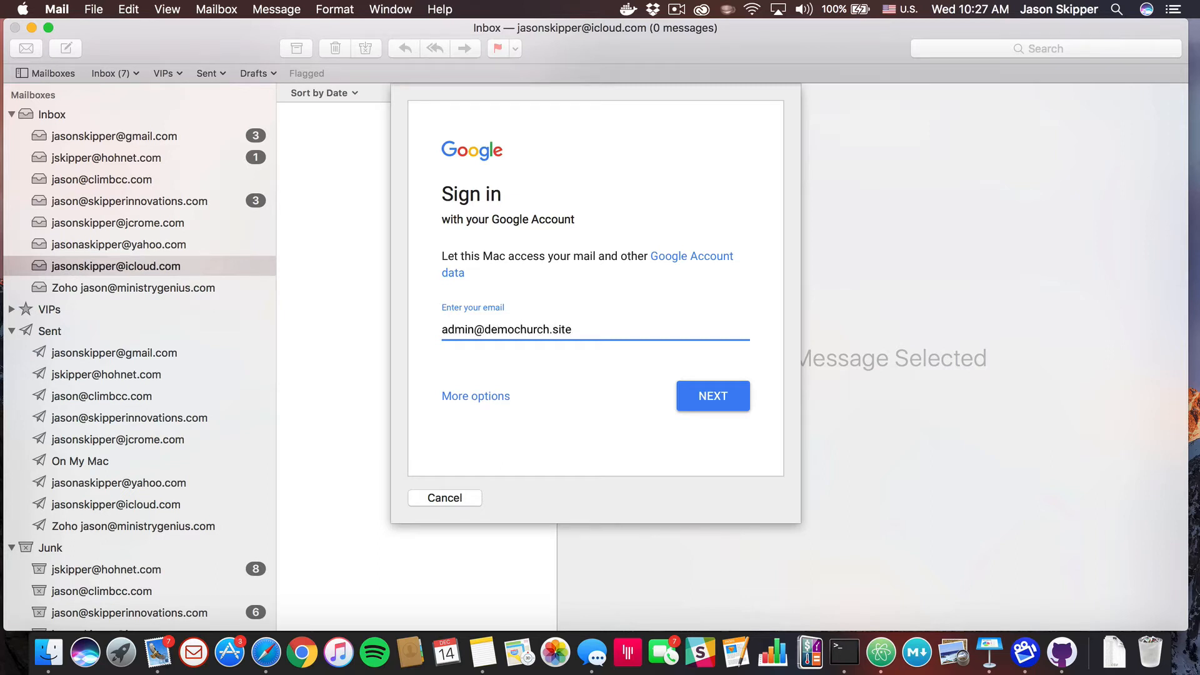
left_click(702, 401)
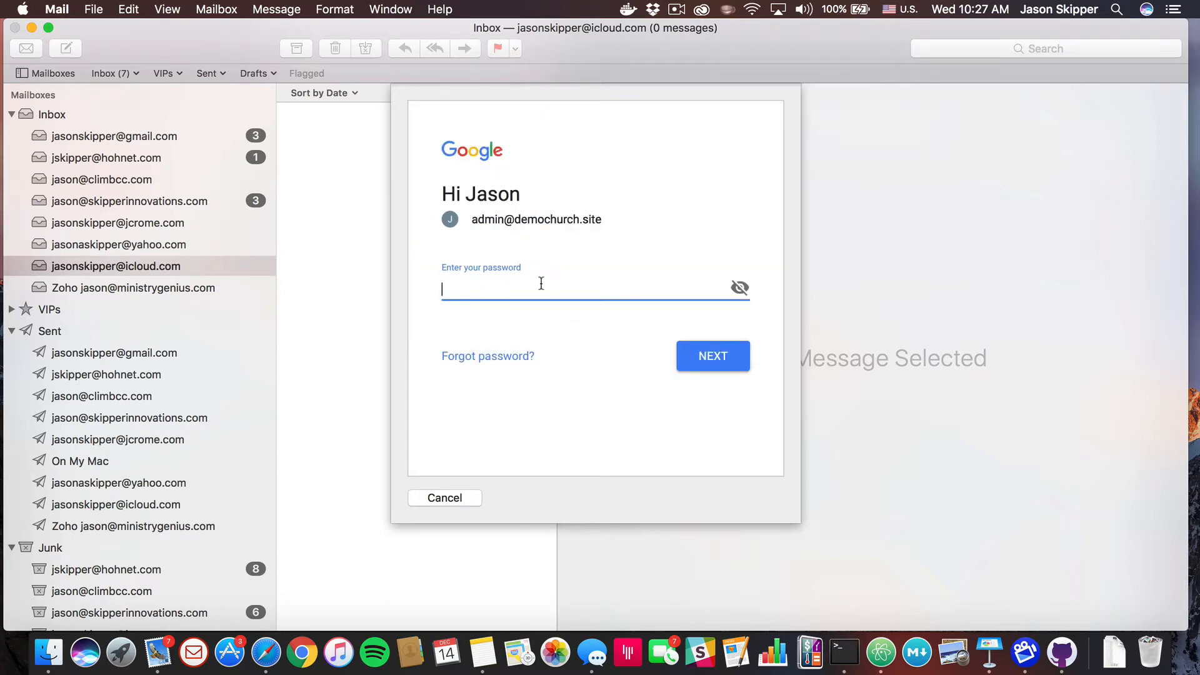
type("•••••••••")
left_click(724, 358)
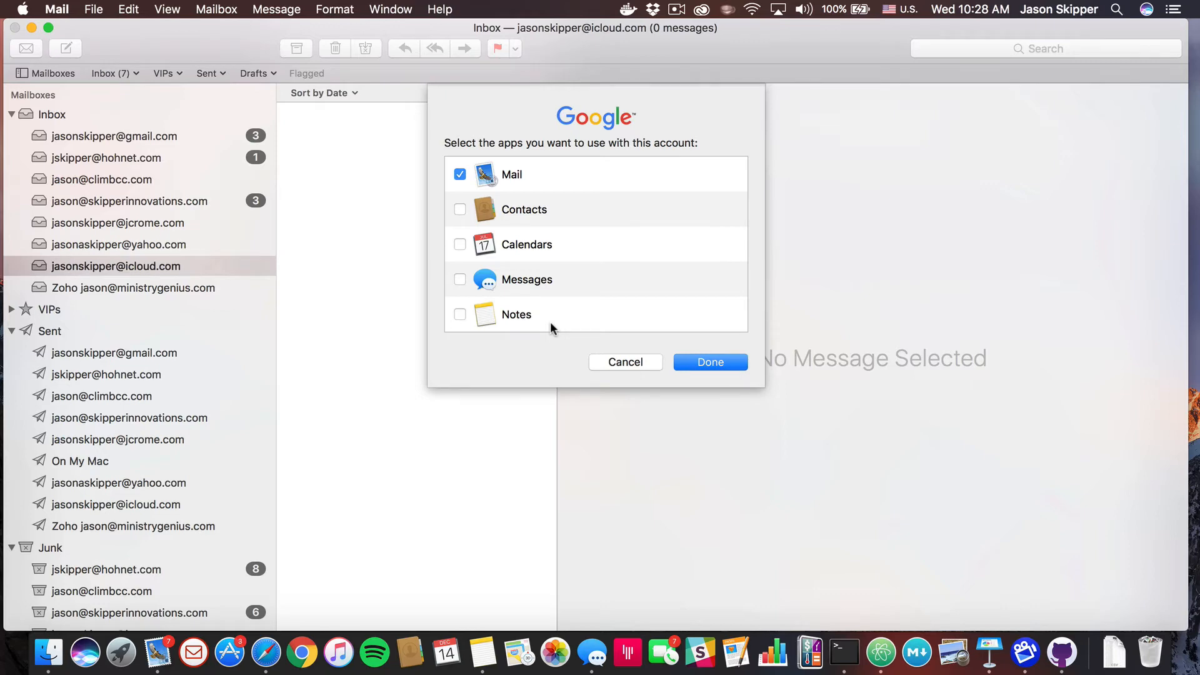
Finish the account setup with Mail only and delete the four welcome messages from its inbox
left_click(707, 362)
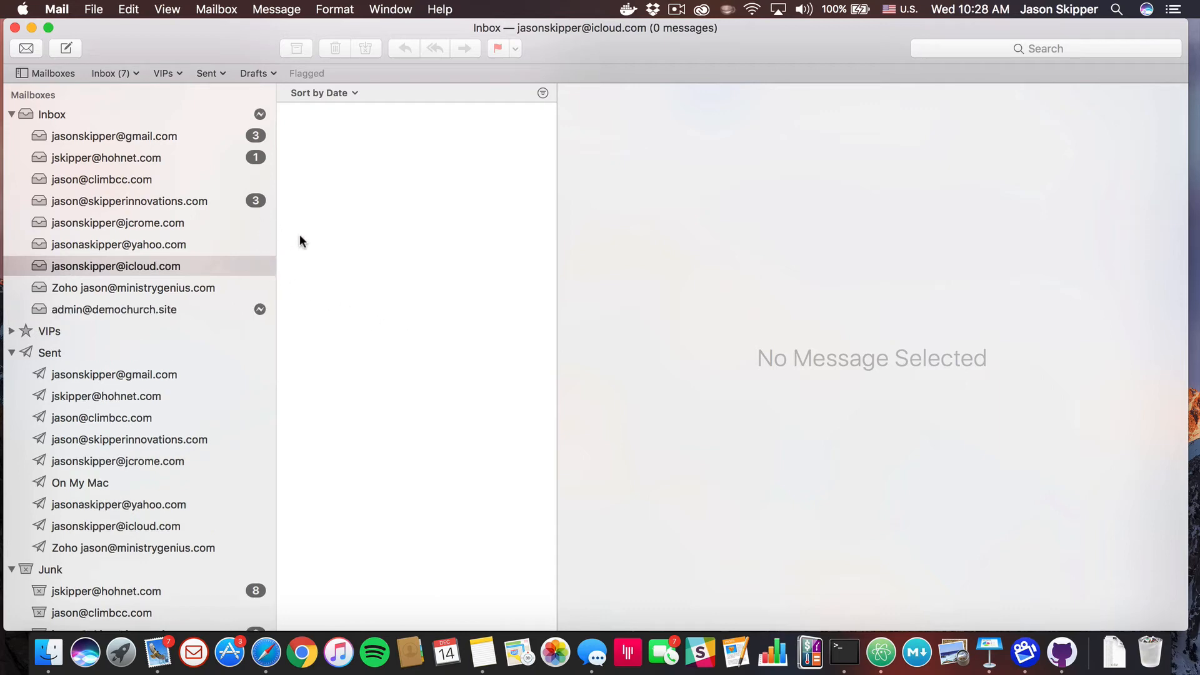
left_click(131, 309)
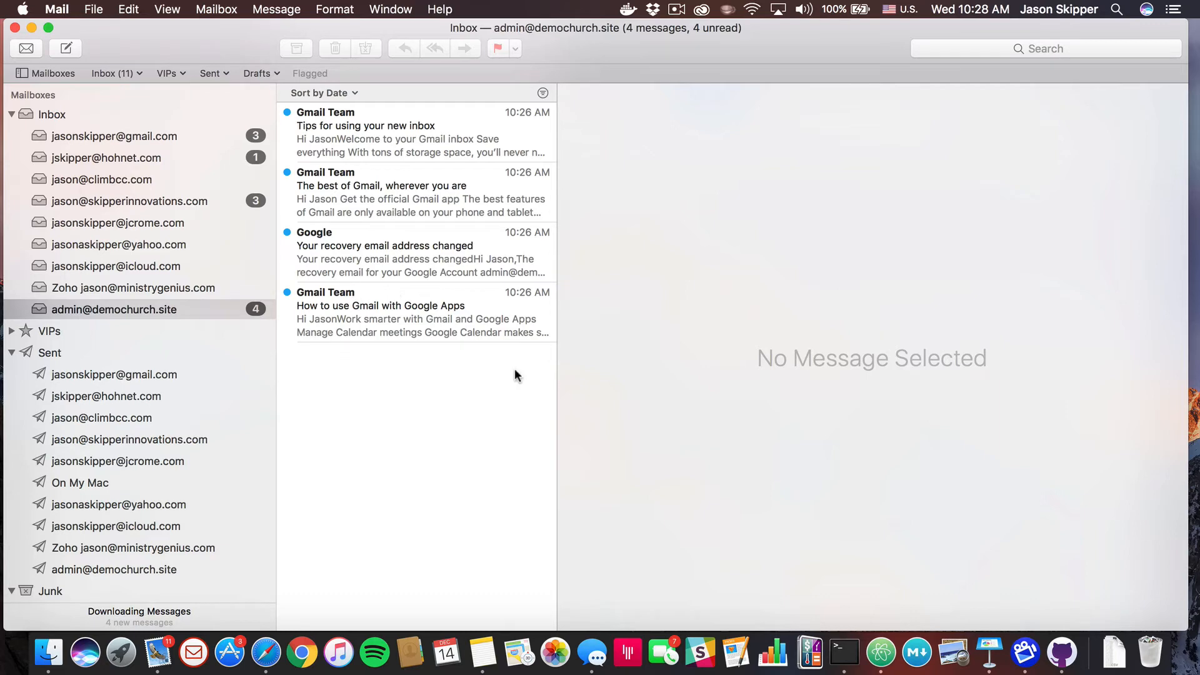
left_click(439, 137)
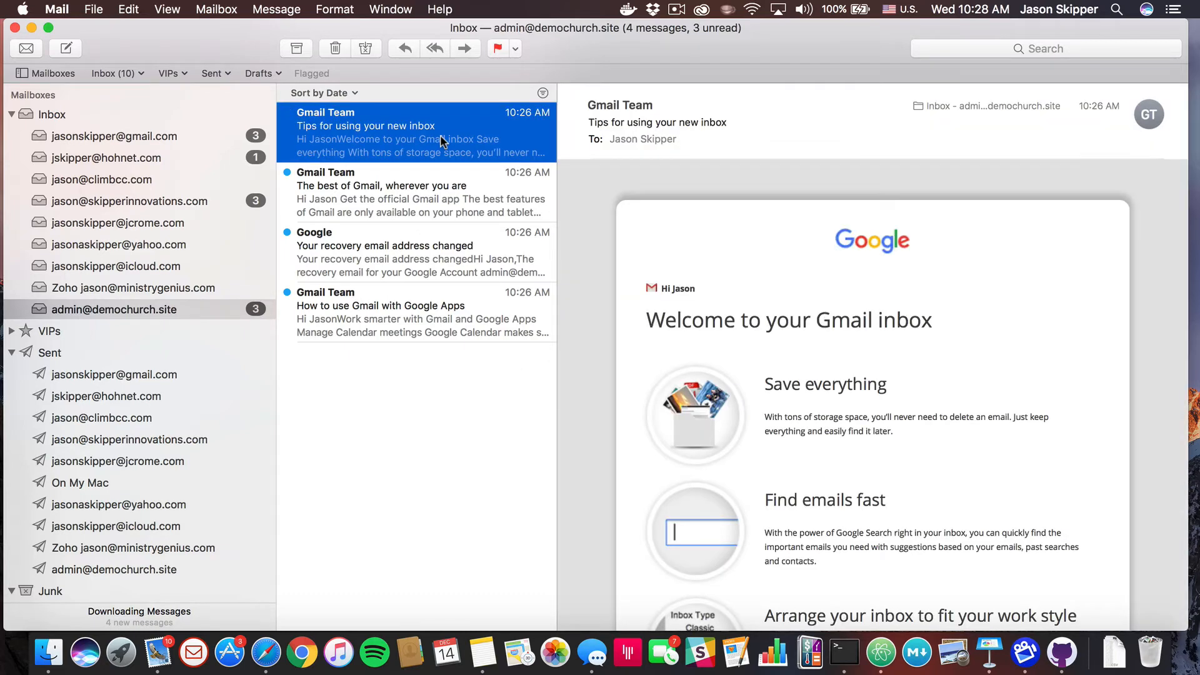
key("BackSpace")
key("BackSpace")
key("BackSpace")
key("BackSpace")
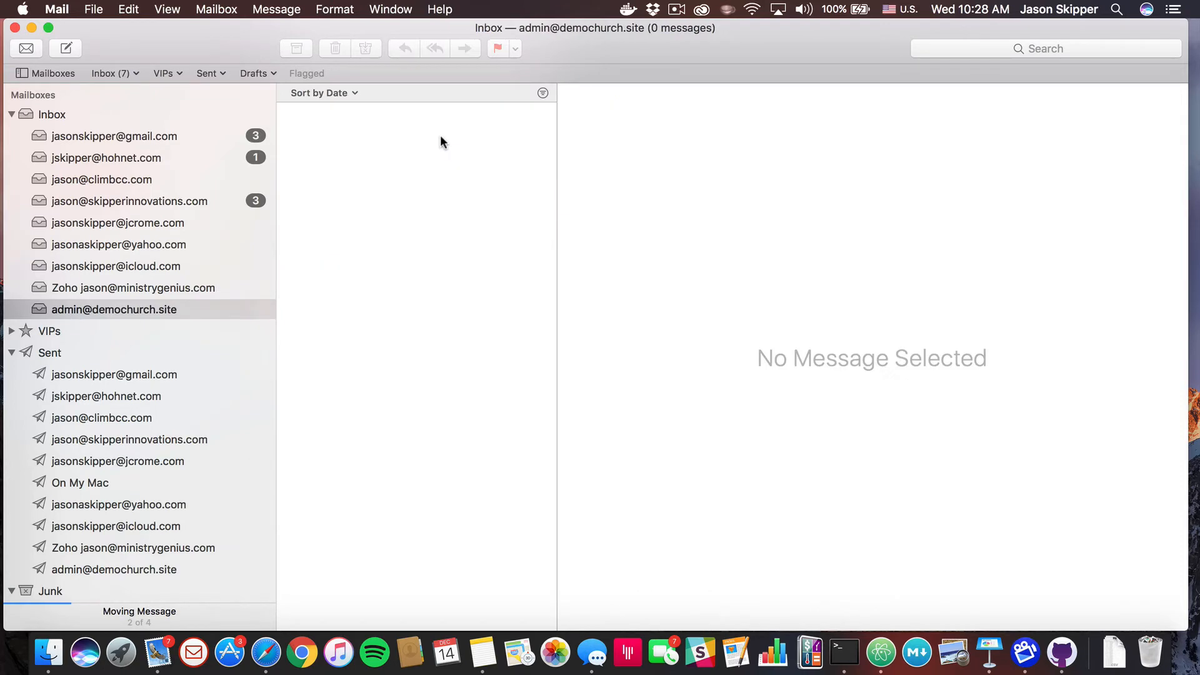
left_click(266, 653)
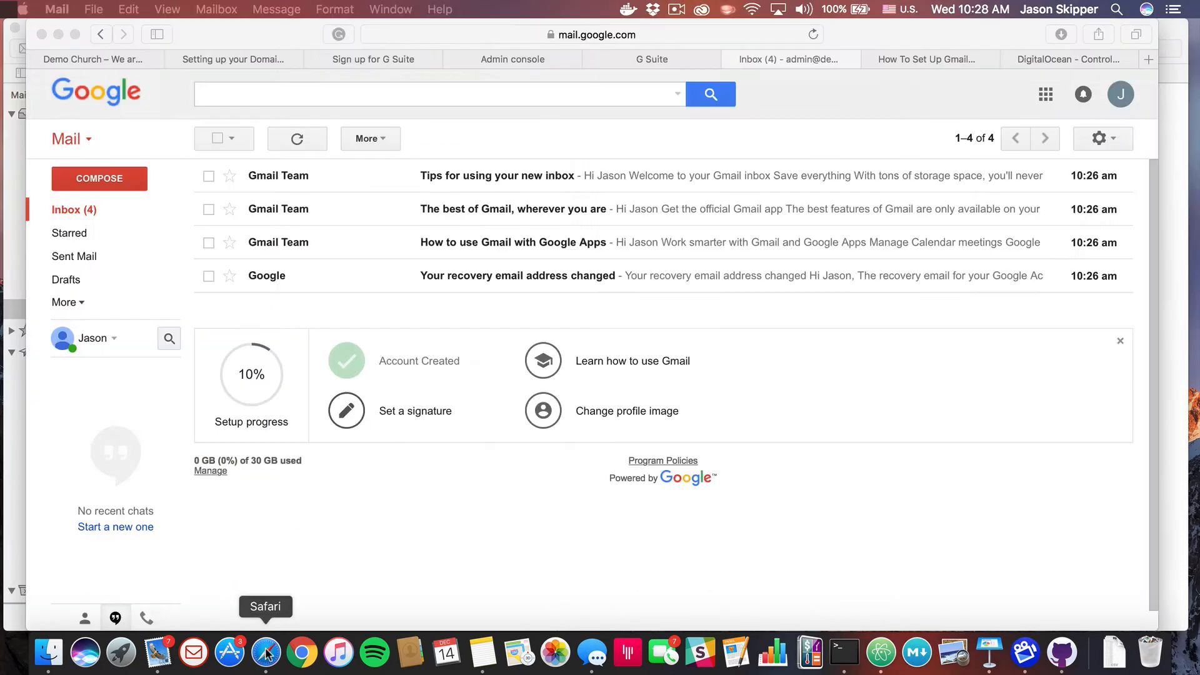
Return to the Admin console users page, close the new-user confirmation, and open the admin user
left_click(658, 58)
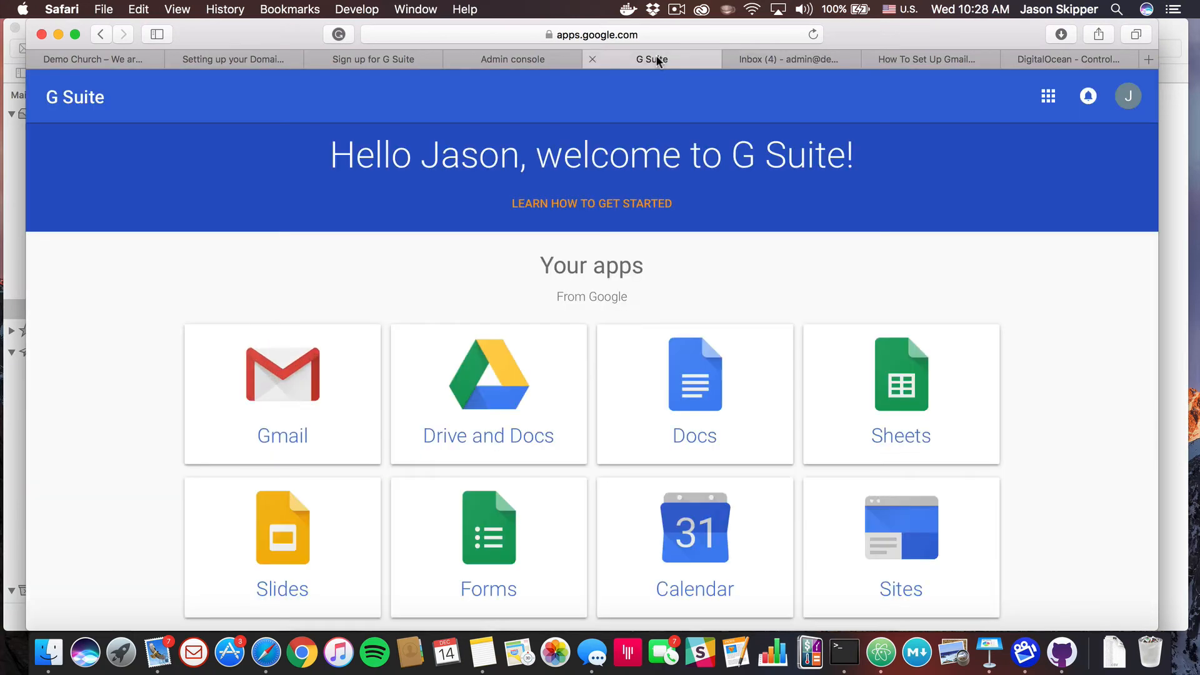
left_click(530, 53)
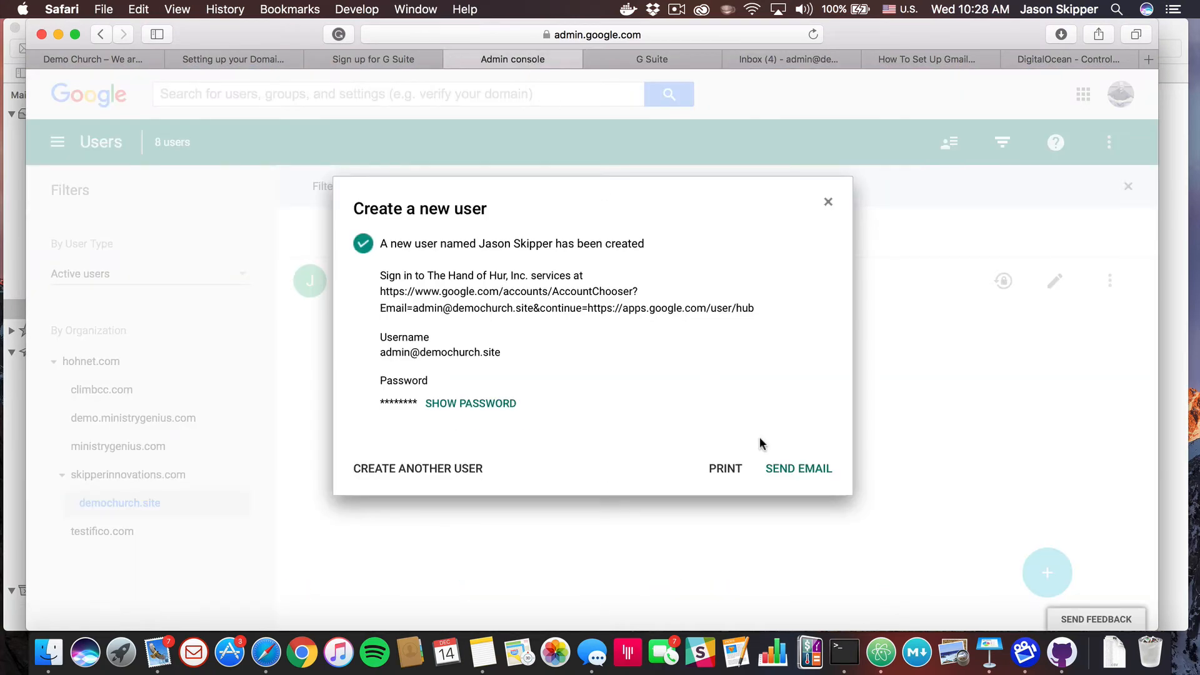
left_click(829, 203)
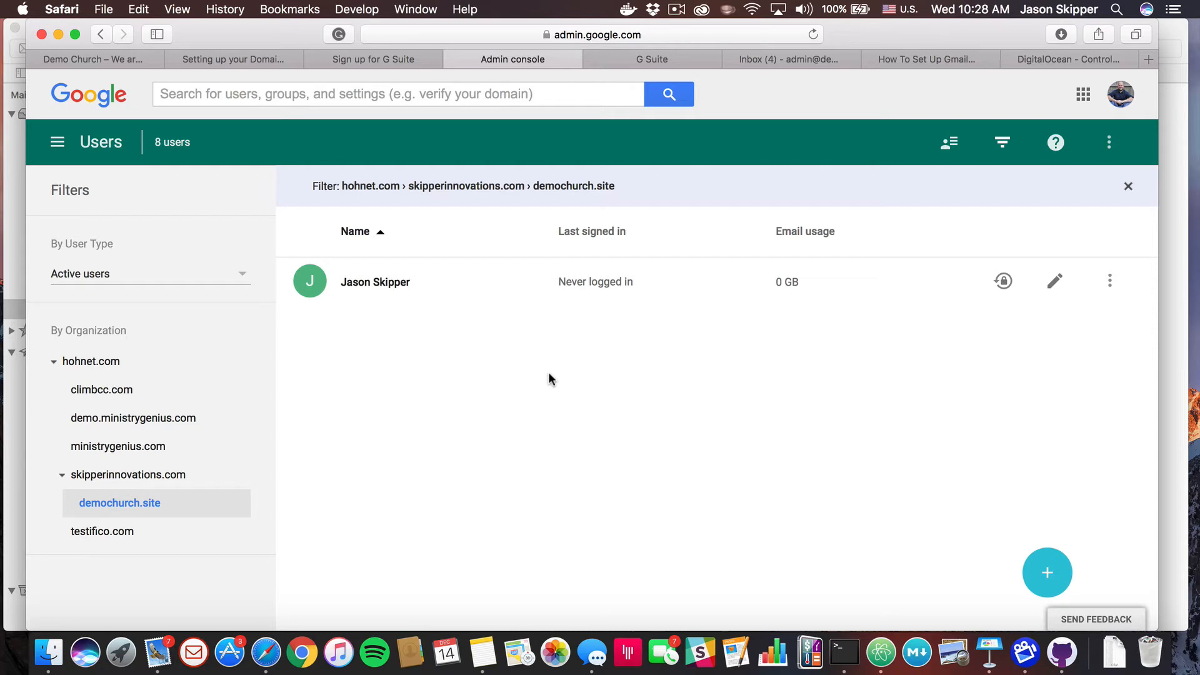
left_click(381, 285)
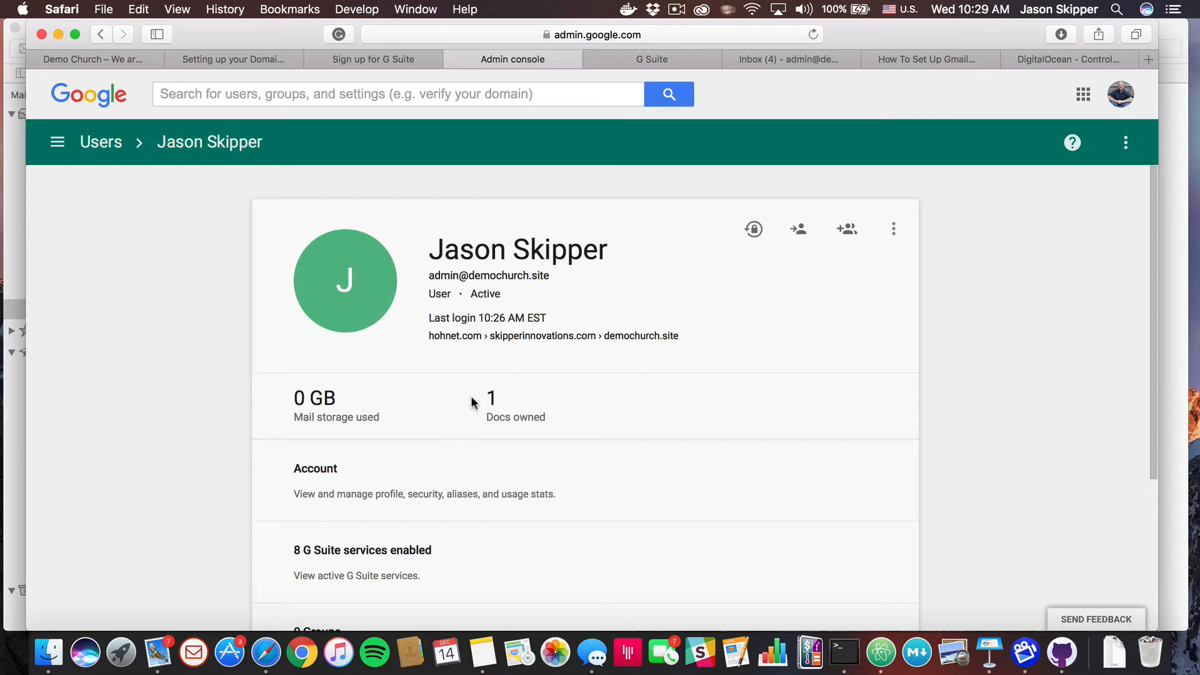
Expand the user's account details and add the info alias
left_click(320, 470)
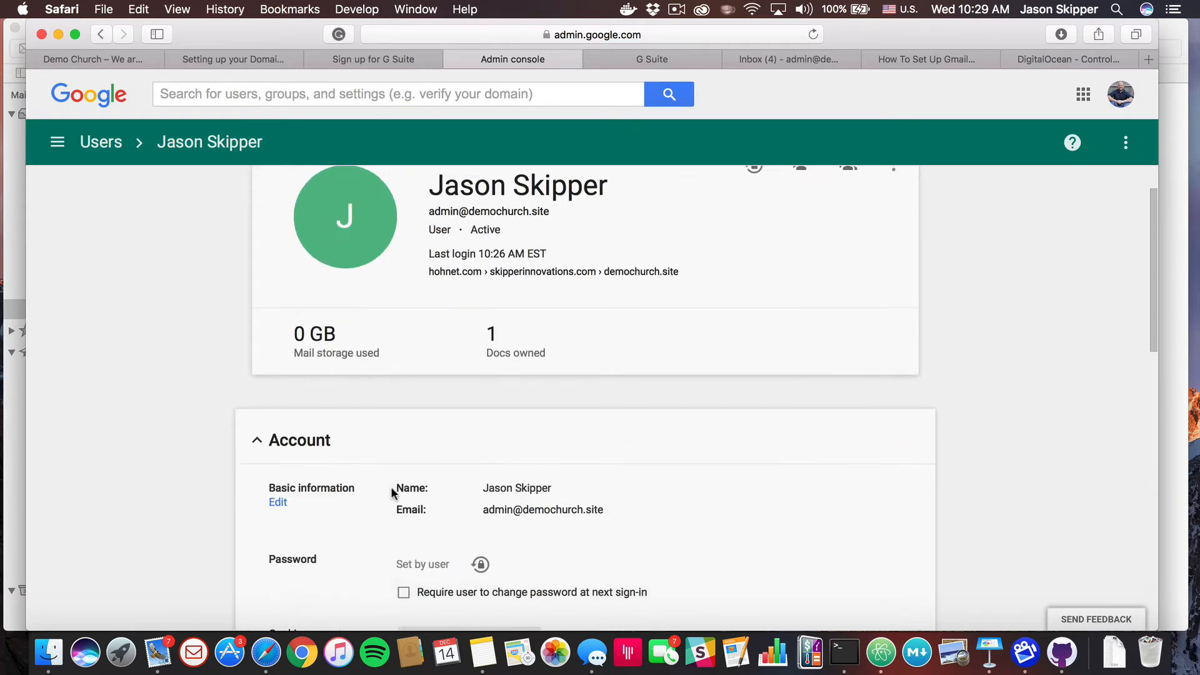
scroll(394, 493, "down", 5)
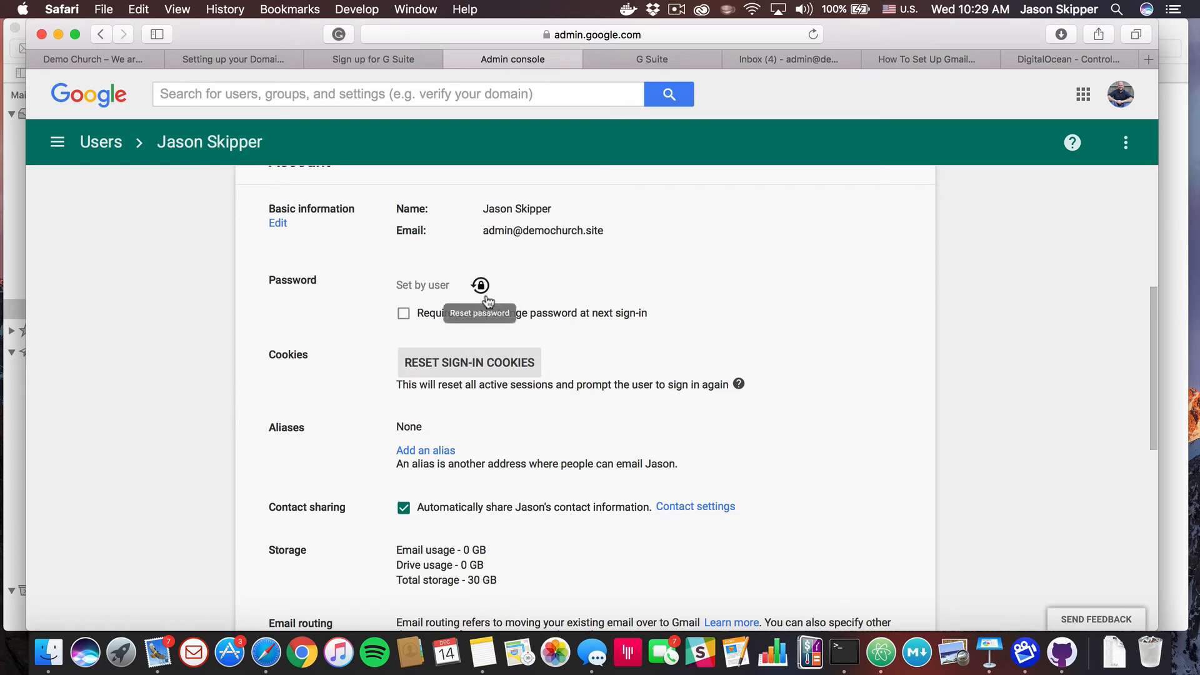
scroll(414, 428, "down", 1)
scroll(413, 427, "down", 1)
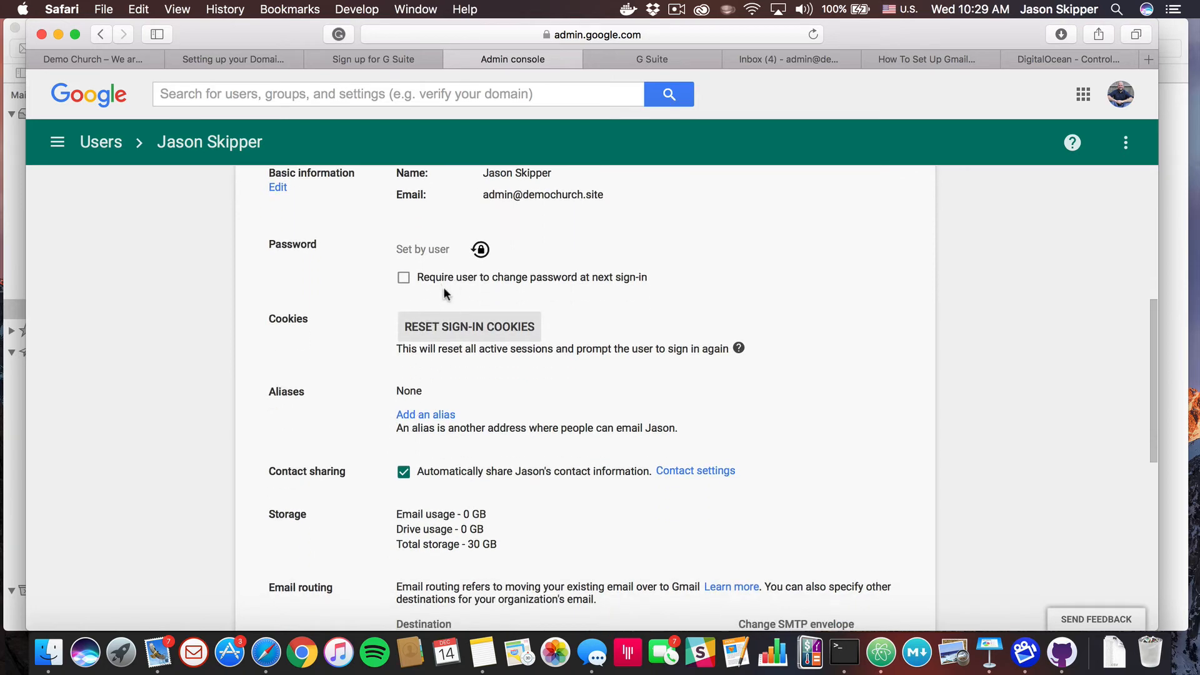
scroll(439, 407, "down", 2)
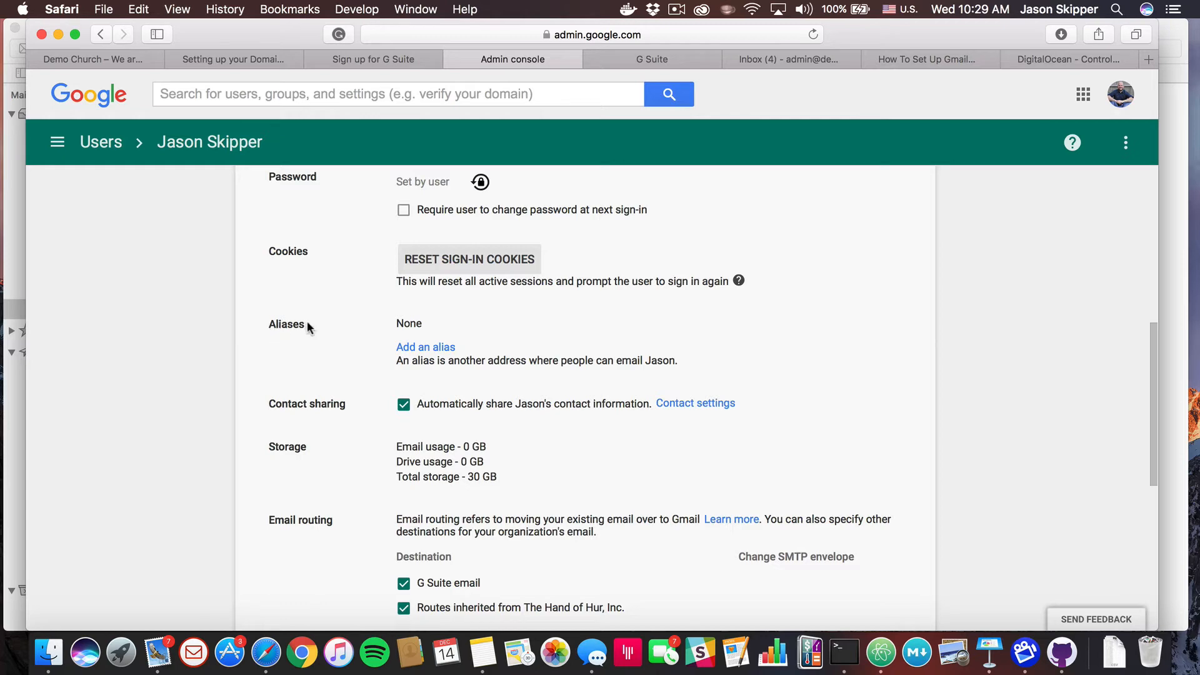
left_click(419, 350)
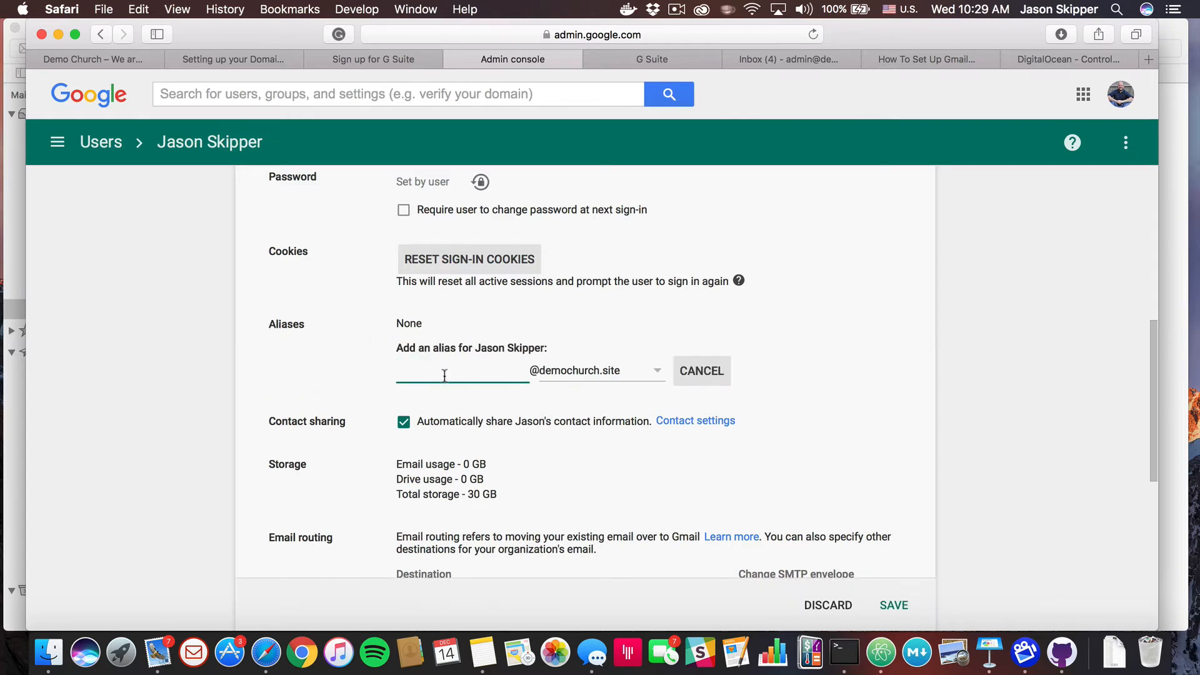
type("info")
key("Return")
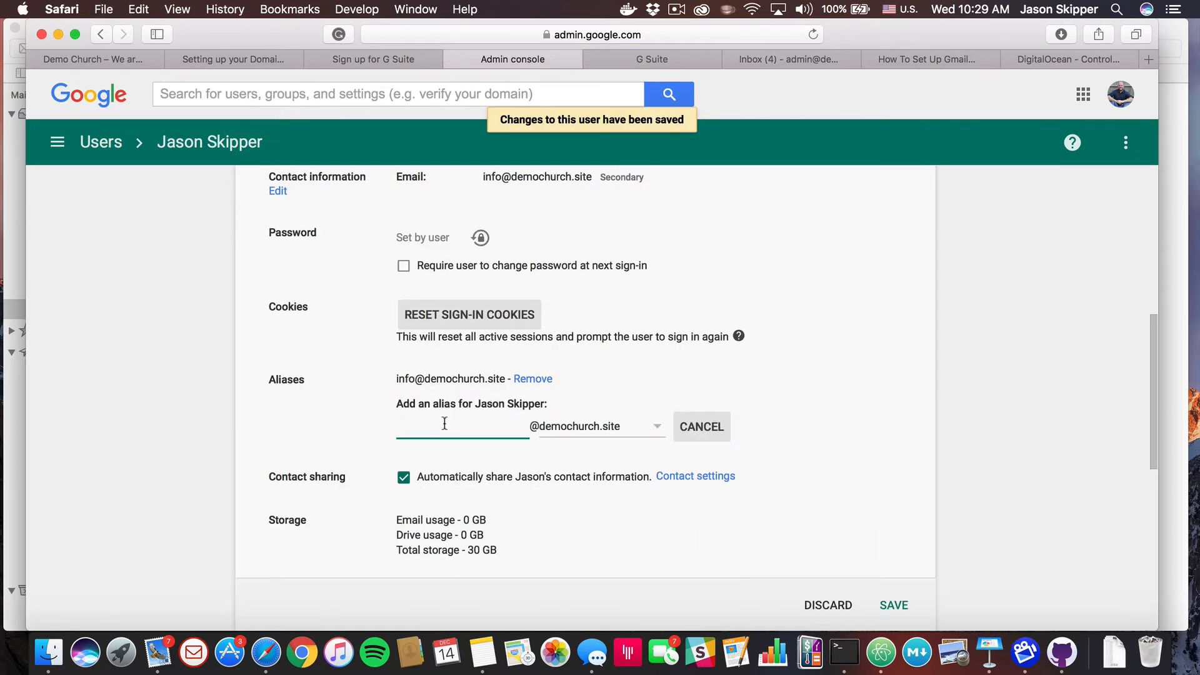
Add a personal-name alias and the pastor alias
type("jason")
key("Return")
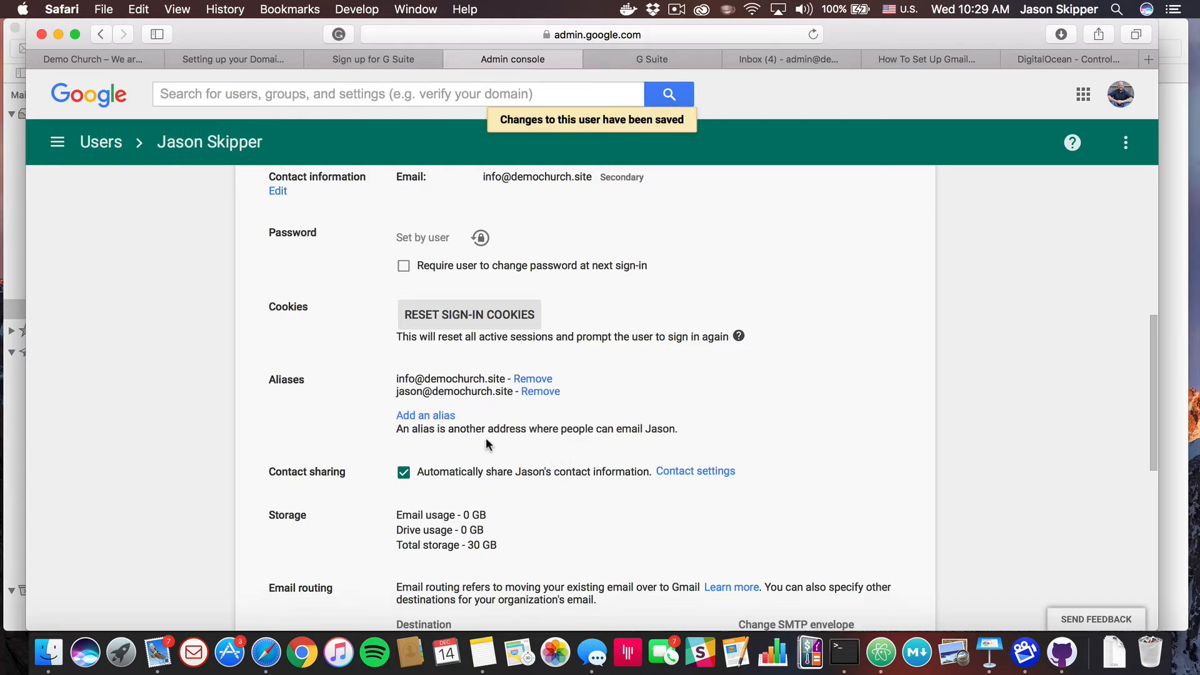
left_click(428, 415)
type("pasto")
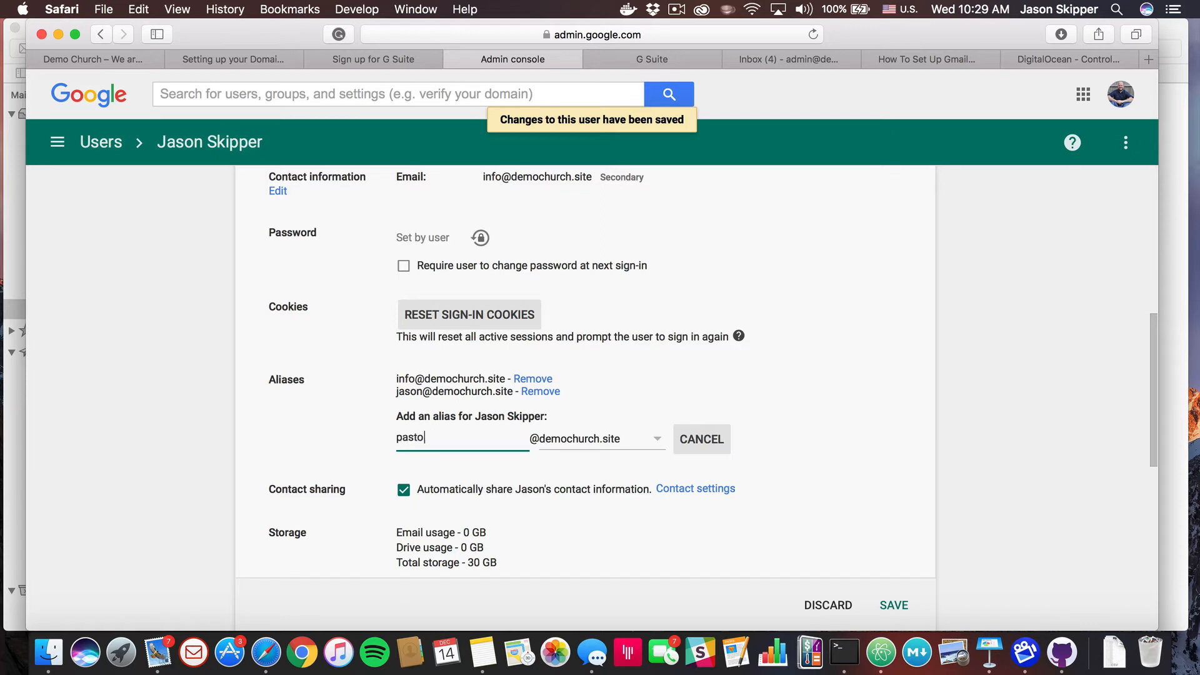
type("r")
key("Return")
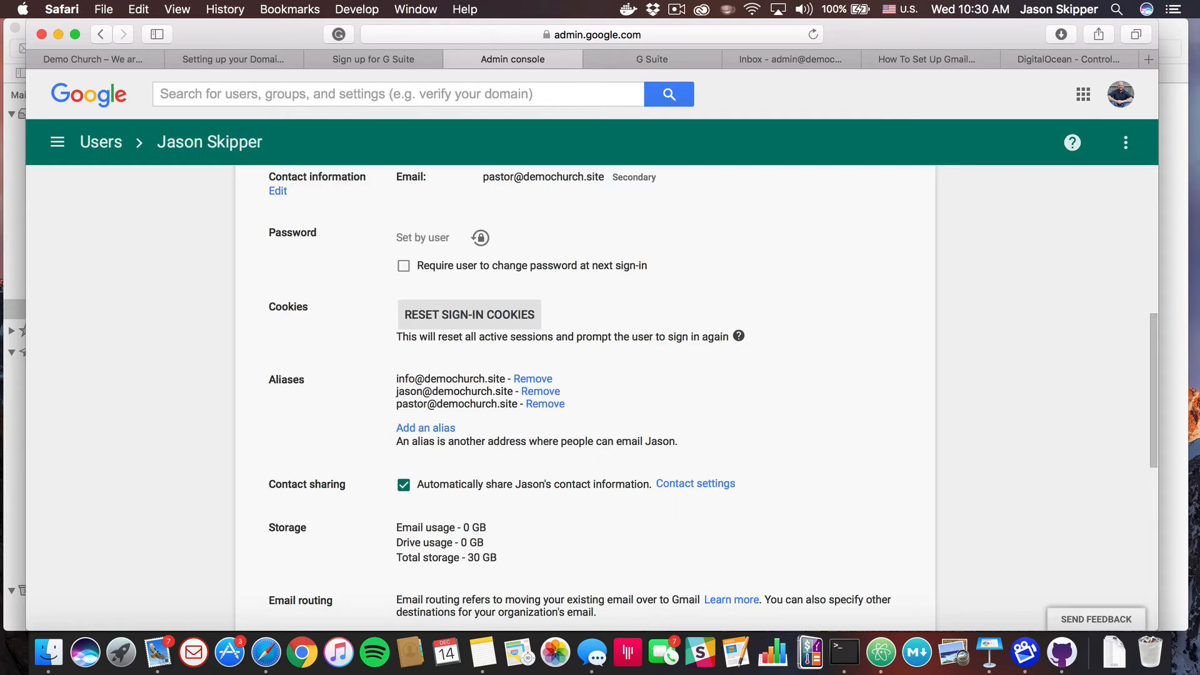
scroll(585, 400, "up", 10)
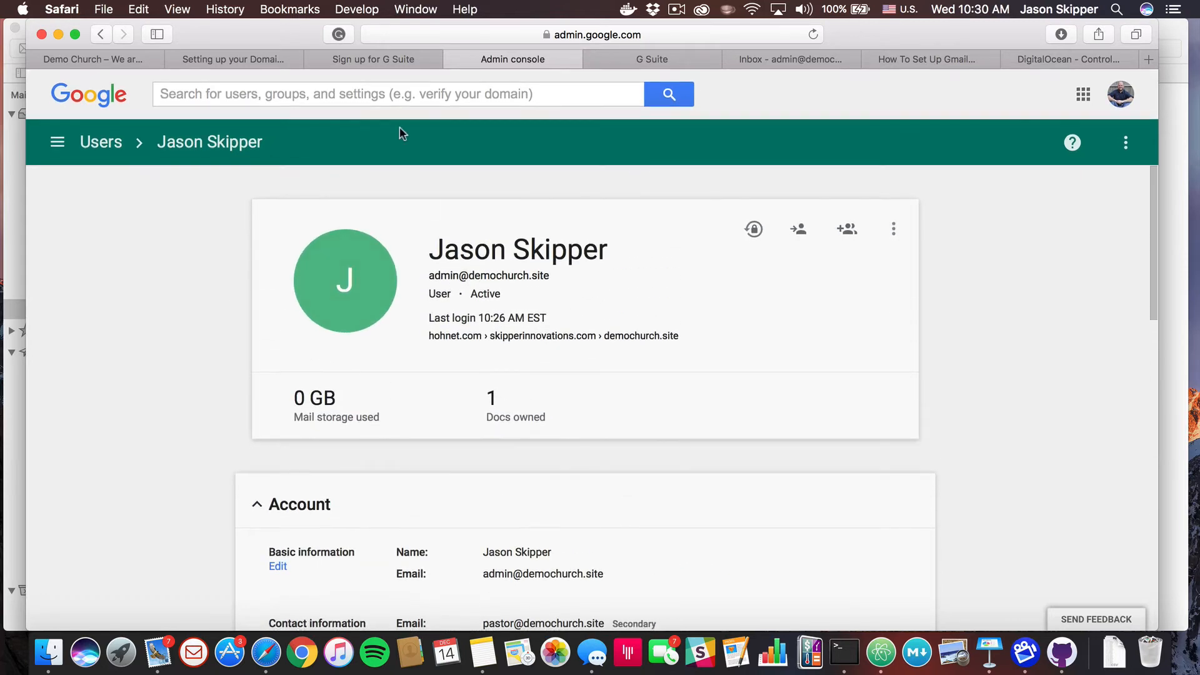
Close the six admin and setup tabs, then follow the webBuild notes' google.com nonprofits link
left_click(454, 58)
left_click(454, 57)
left_click(454, 58)
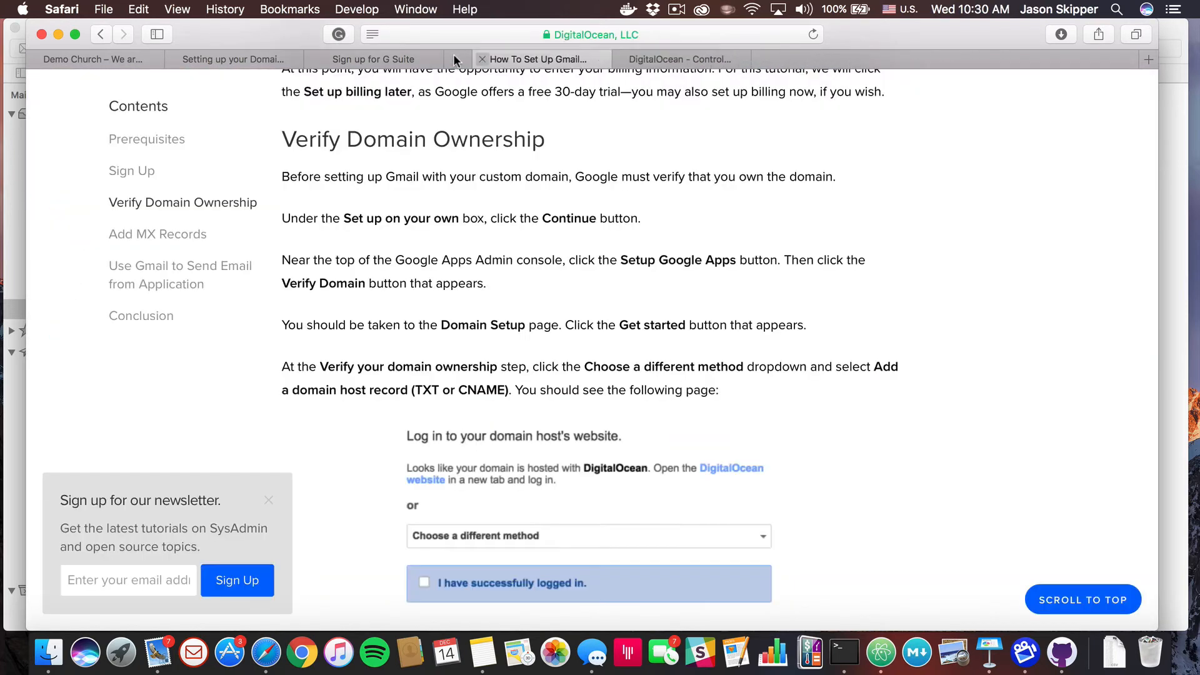
left_click(454, 58)
left_click(454, 58)
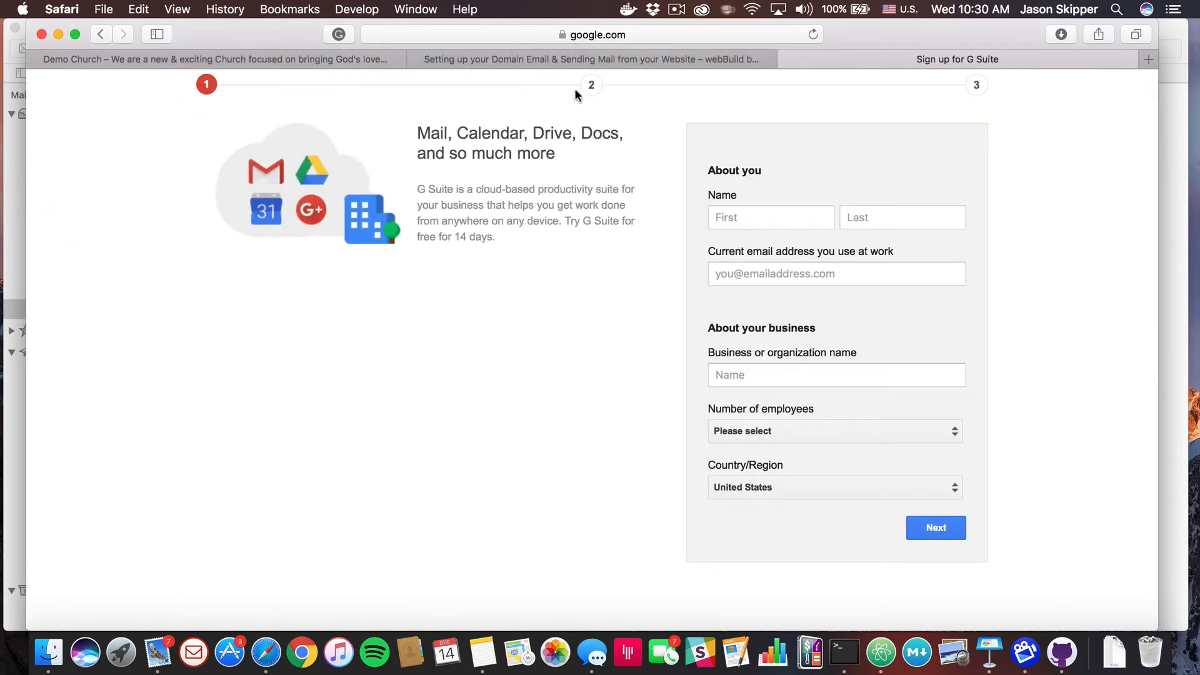
left_click(786, 58)
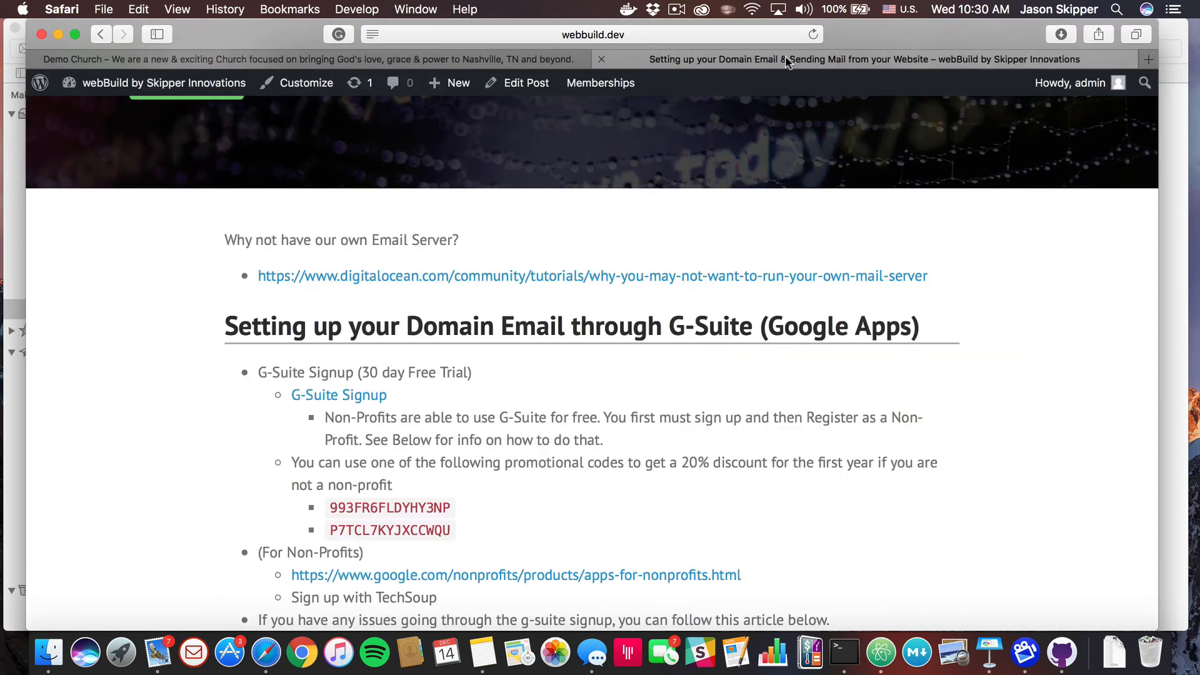
scroll(415, 402, "down", 5)
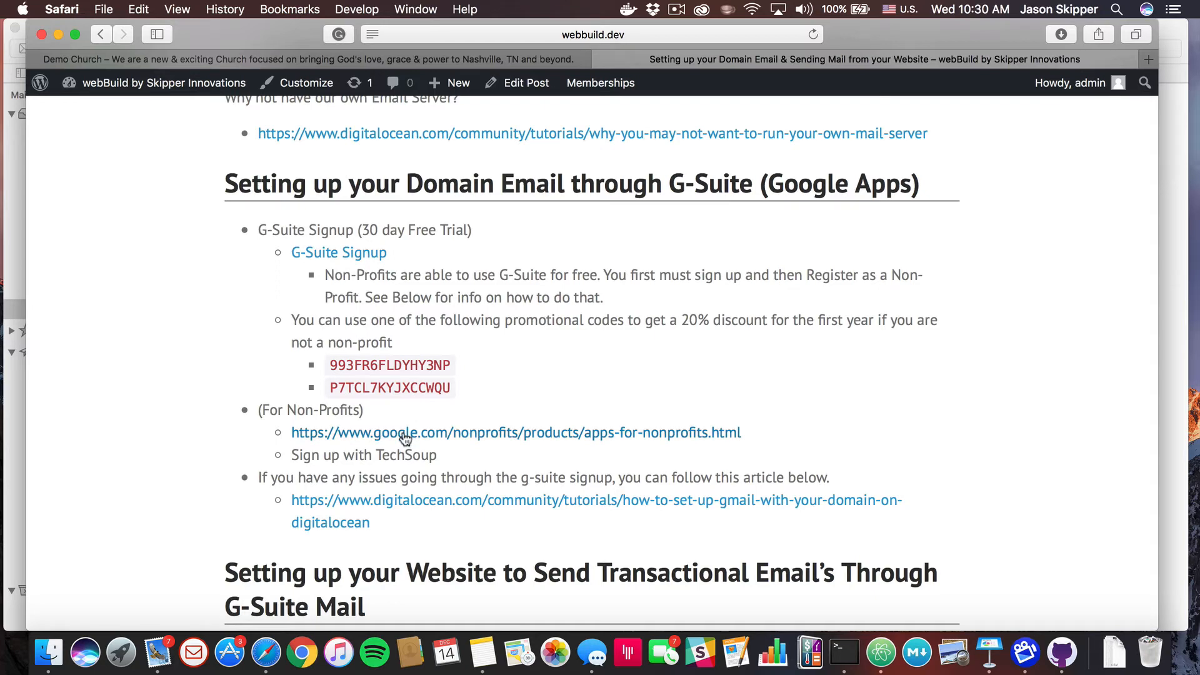
left_click(403, 431)
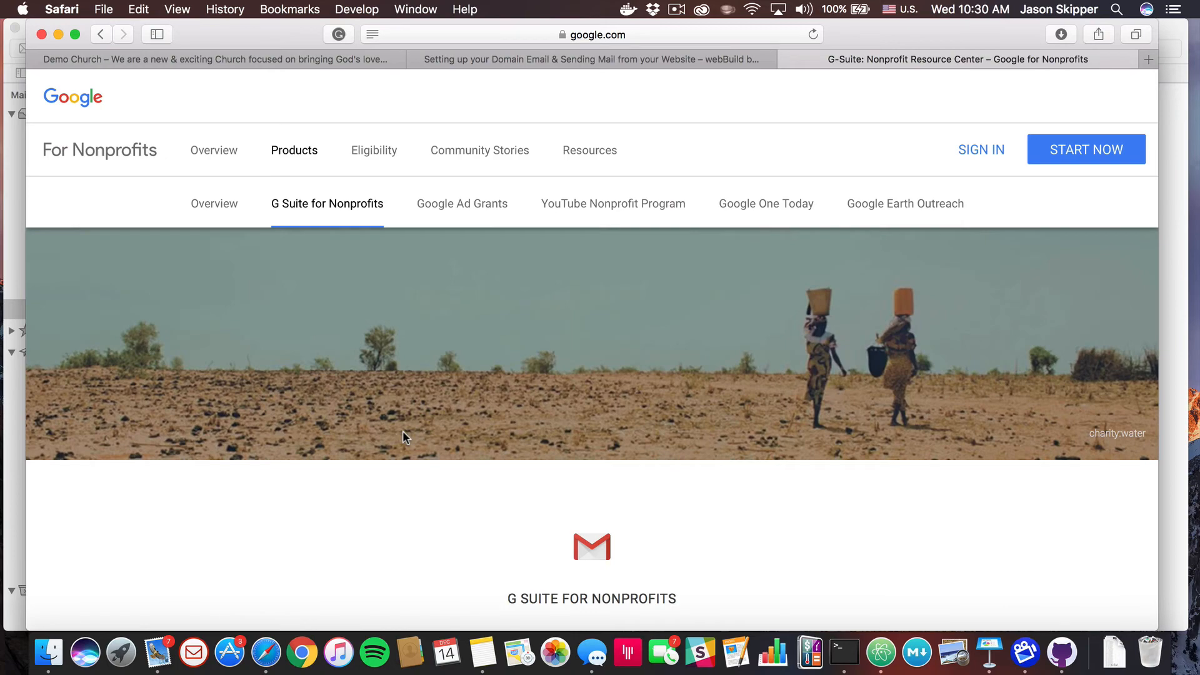
Look over the Google for Nonprofits page and move on to its eligibility page
scroll(458, 404, "down", 9)
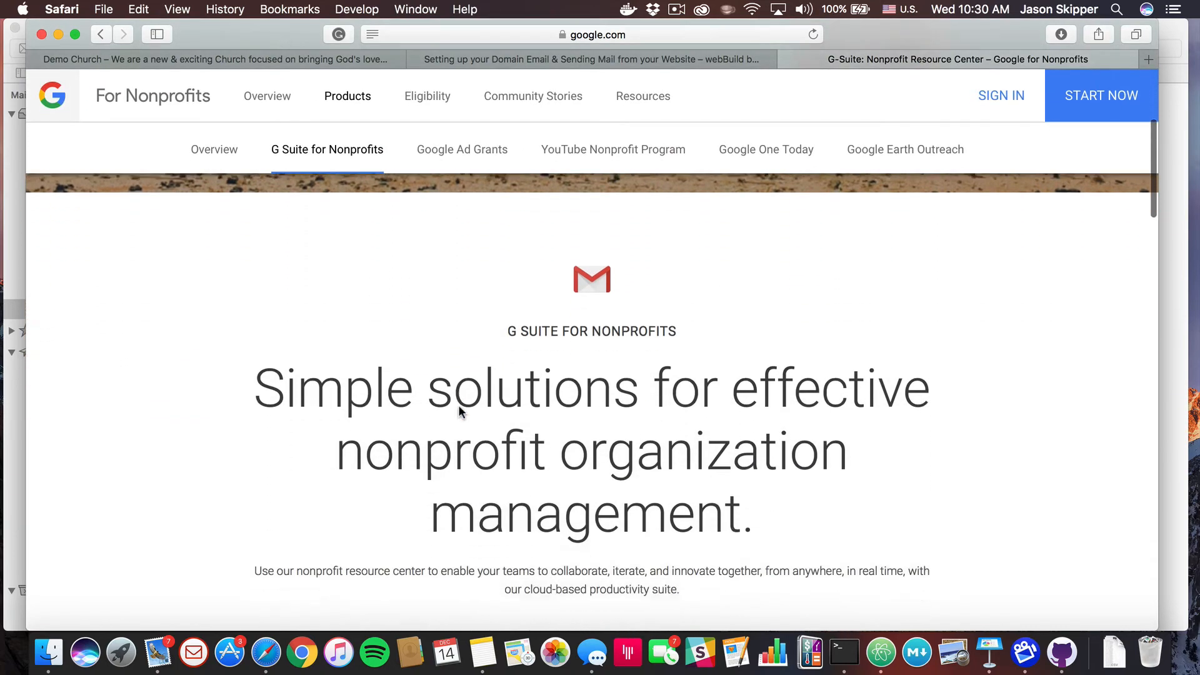
scroll(460, 406, "down", 5)
scroll(459, 407, "up", 8)
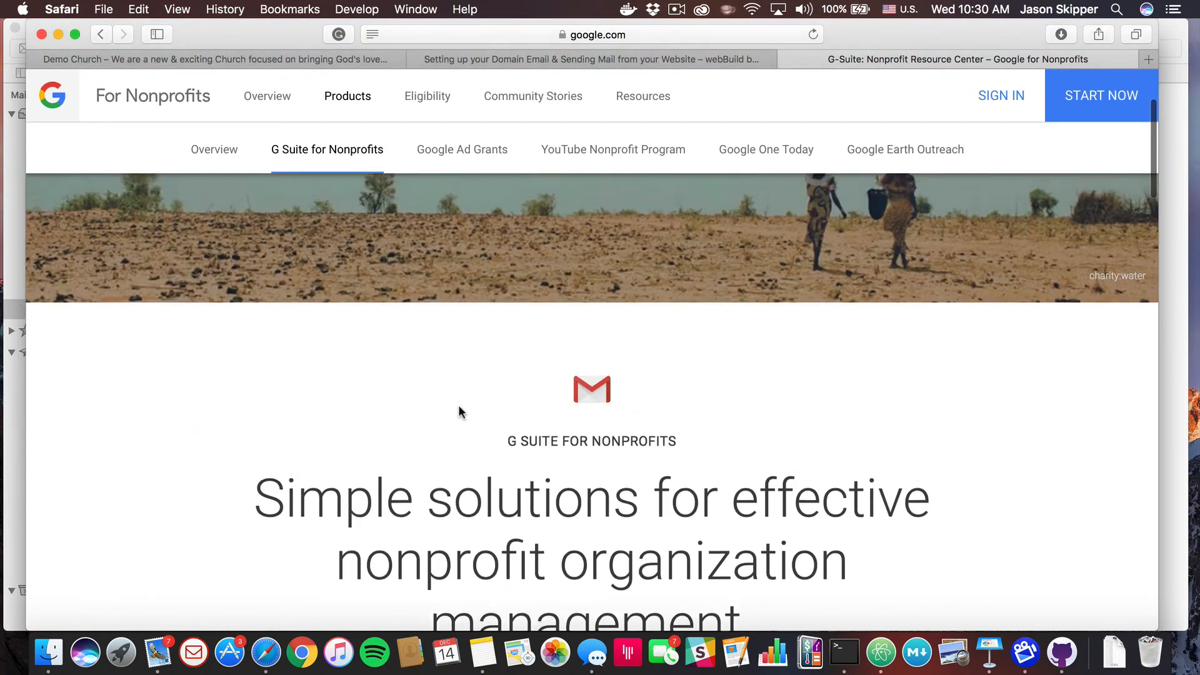
scroll(459, 406, "down", 15)
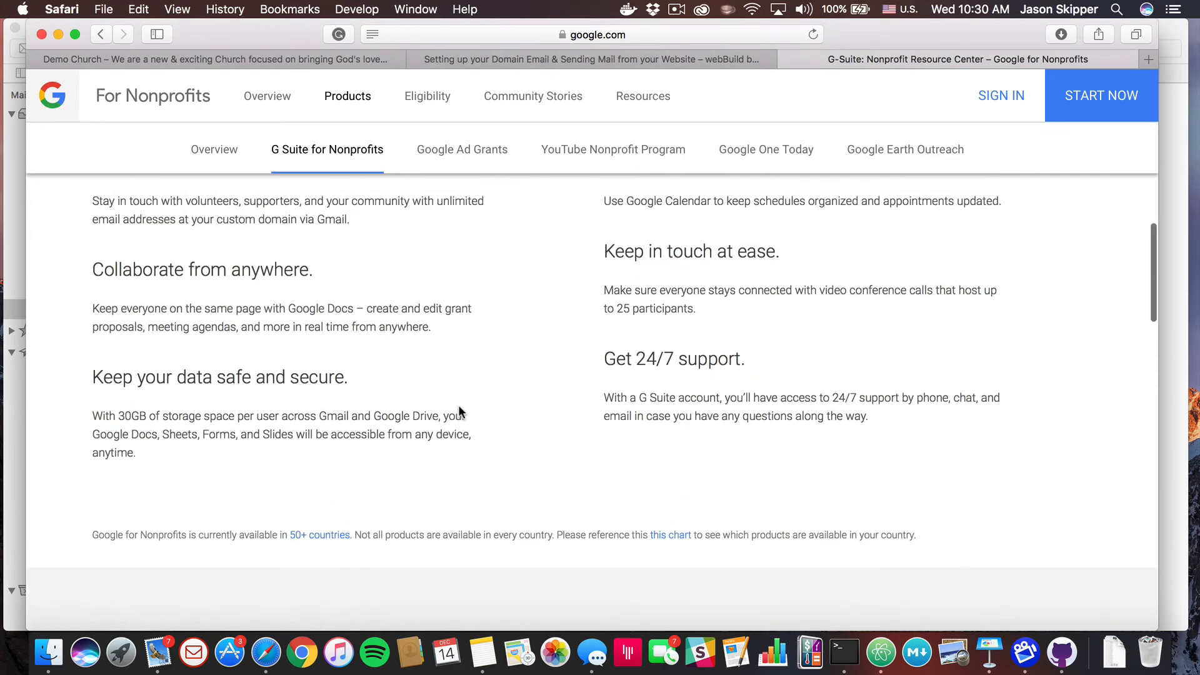
scroll(459, 406, "up", 15)
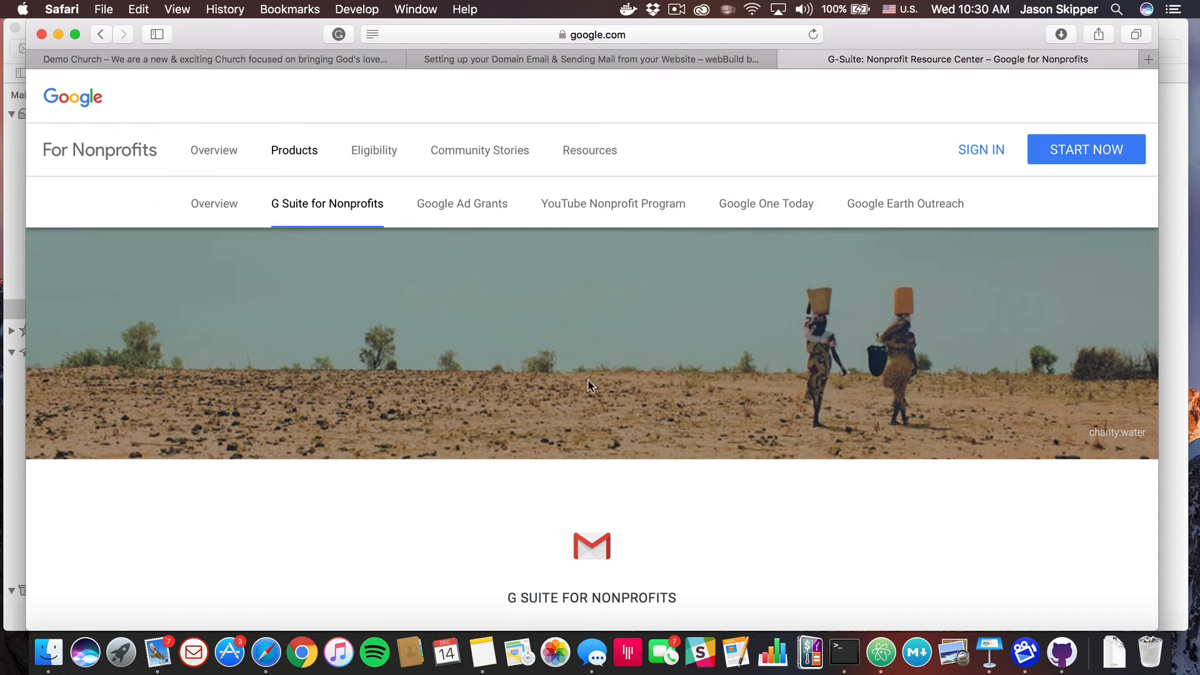
left_click(1070, 147)
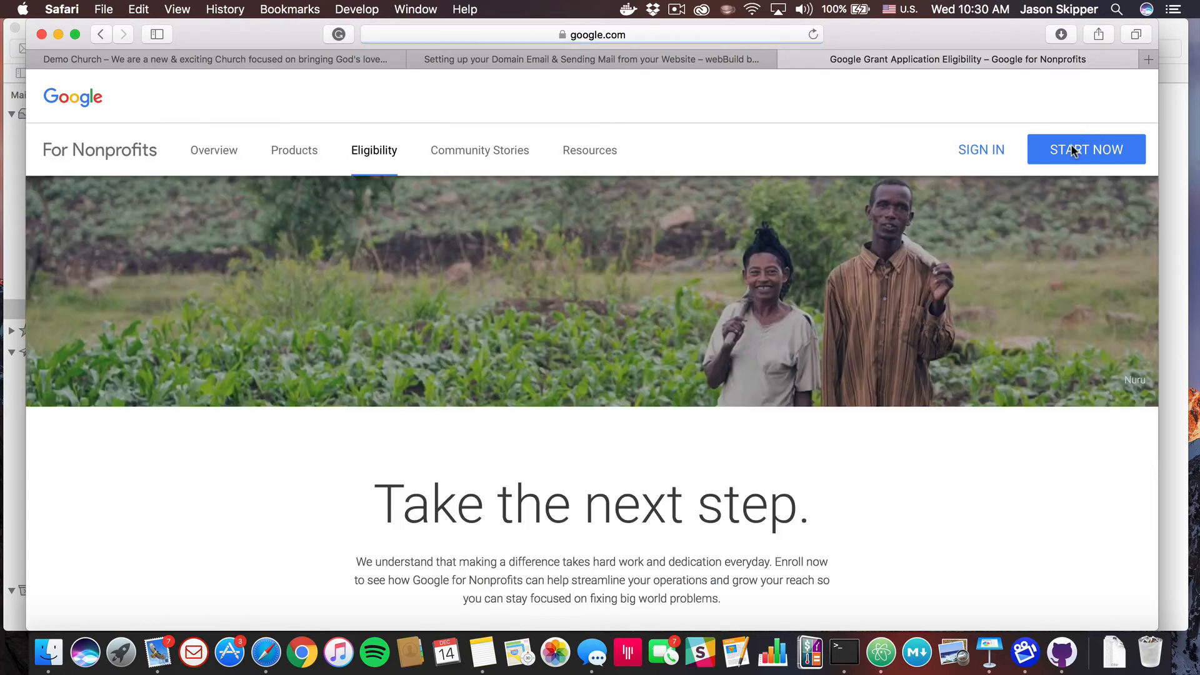
Apply to Google for Nonprofits and open TechSoup's validation token page
scroll(752, 361, "down", 7)
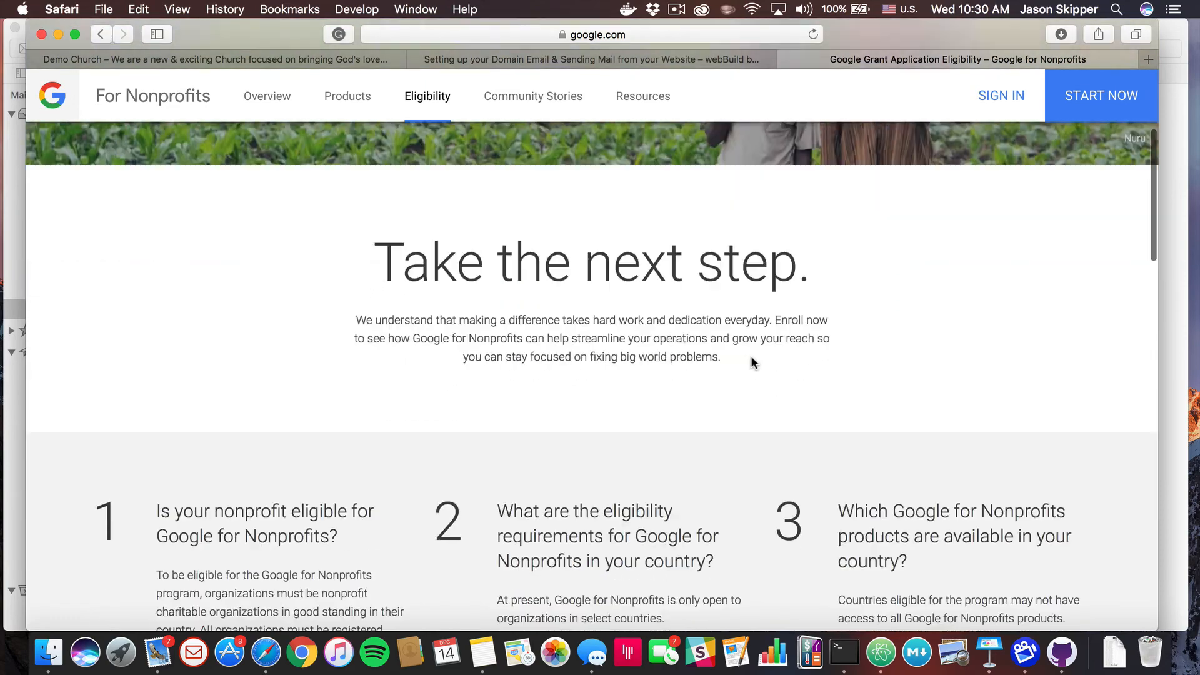
scroll(751, 355, "down", 5)
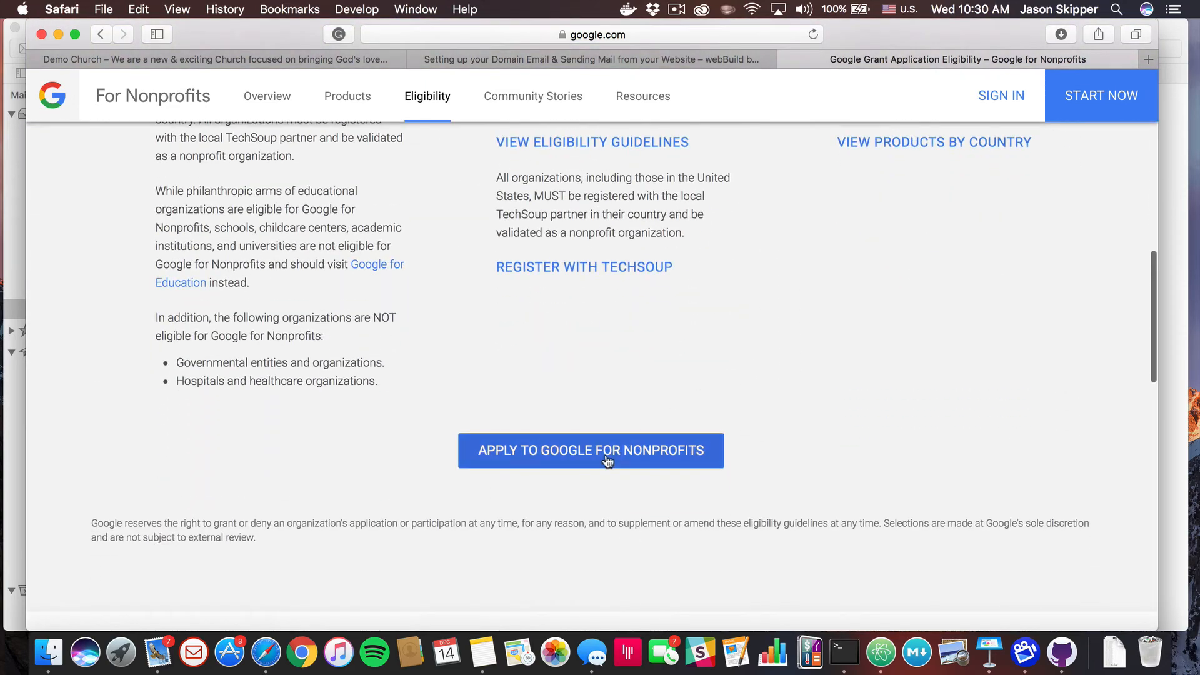
left_click(605, 451)
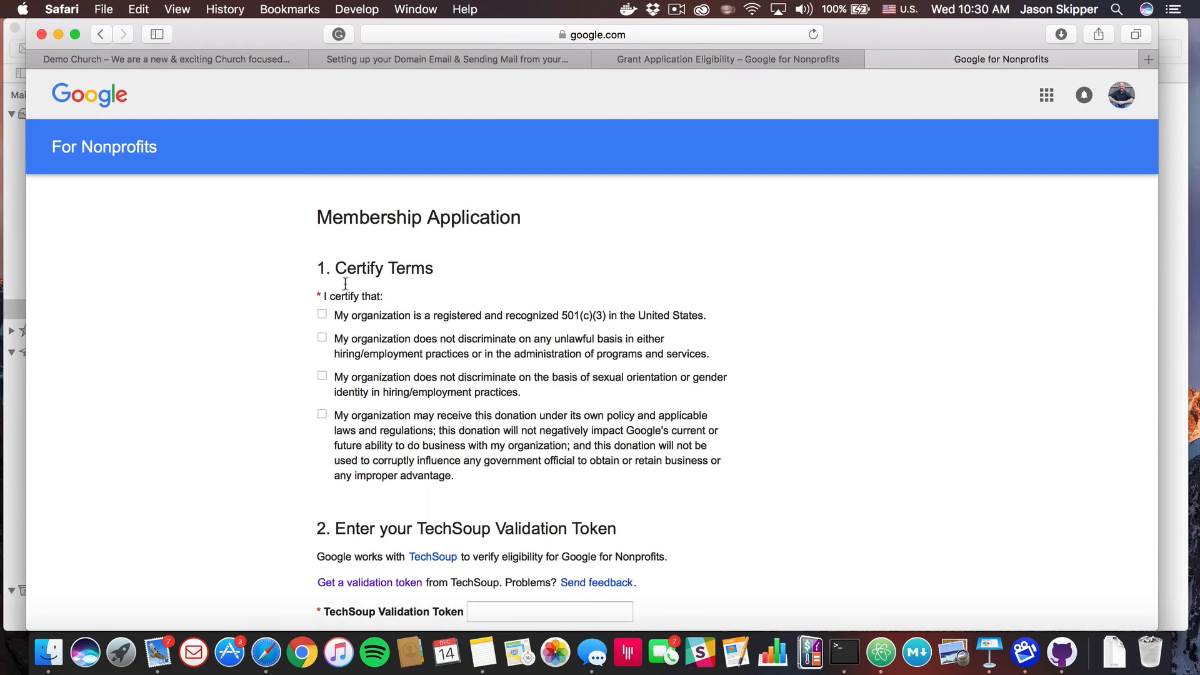
scroll(387, 391, "down", 3)
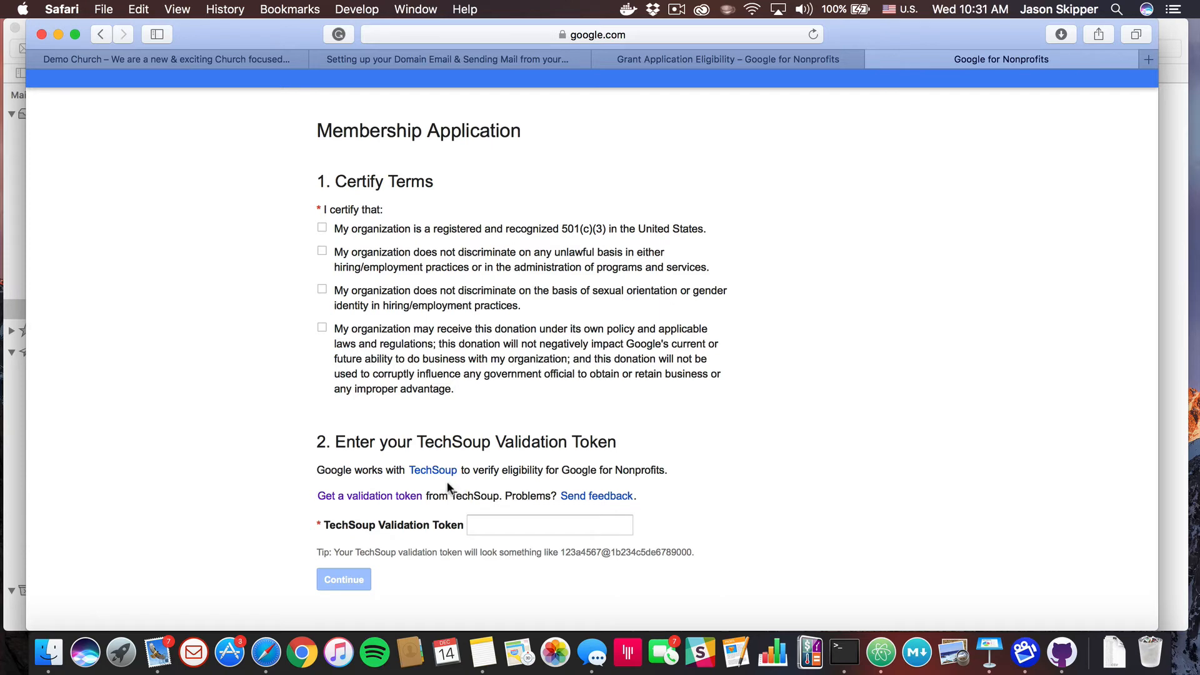
left_click(393, 495)
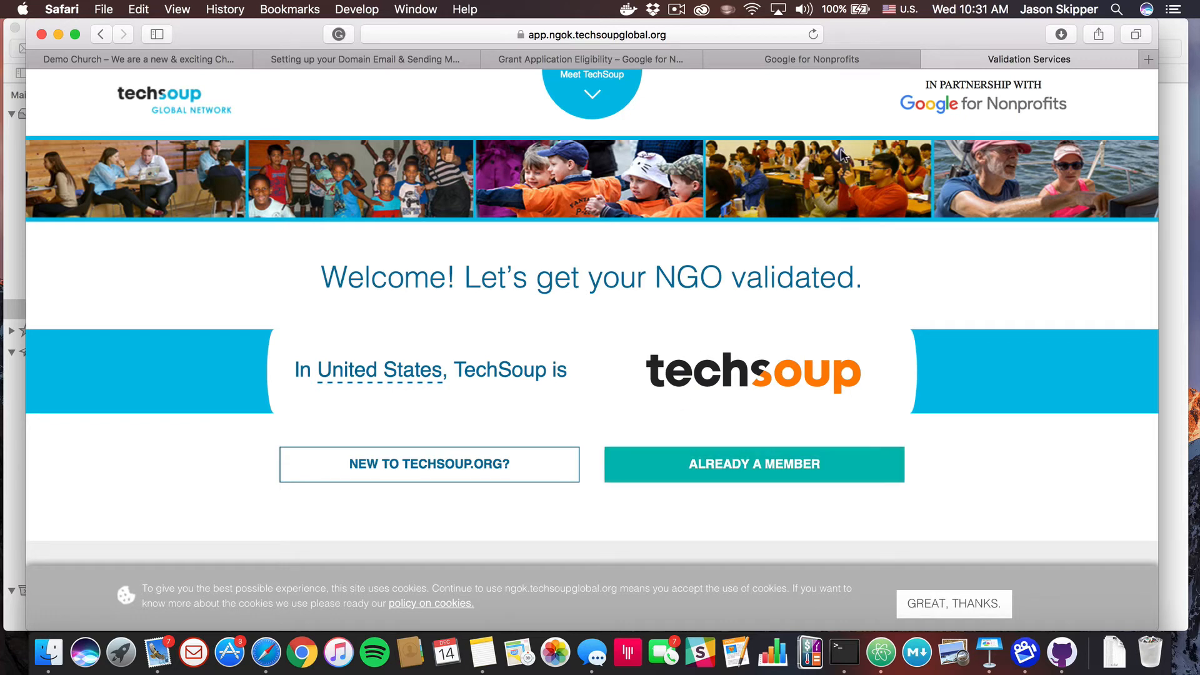
Step back through the Nonprofits and eligibility tabs to the 'Setting up your Domain Email' notes
left_click(832, 58)
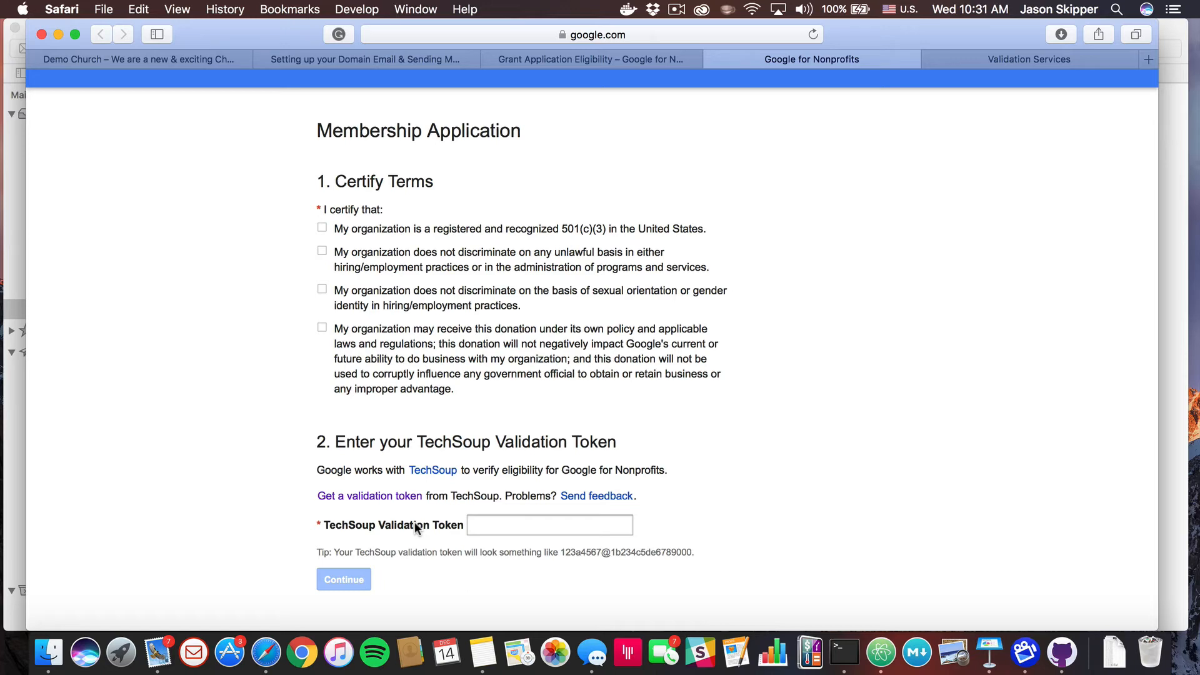
left_click(591, 55)
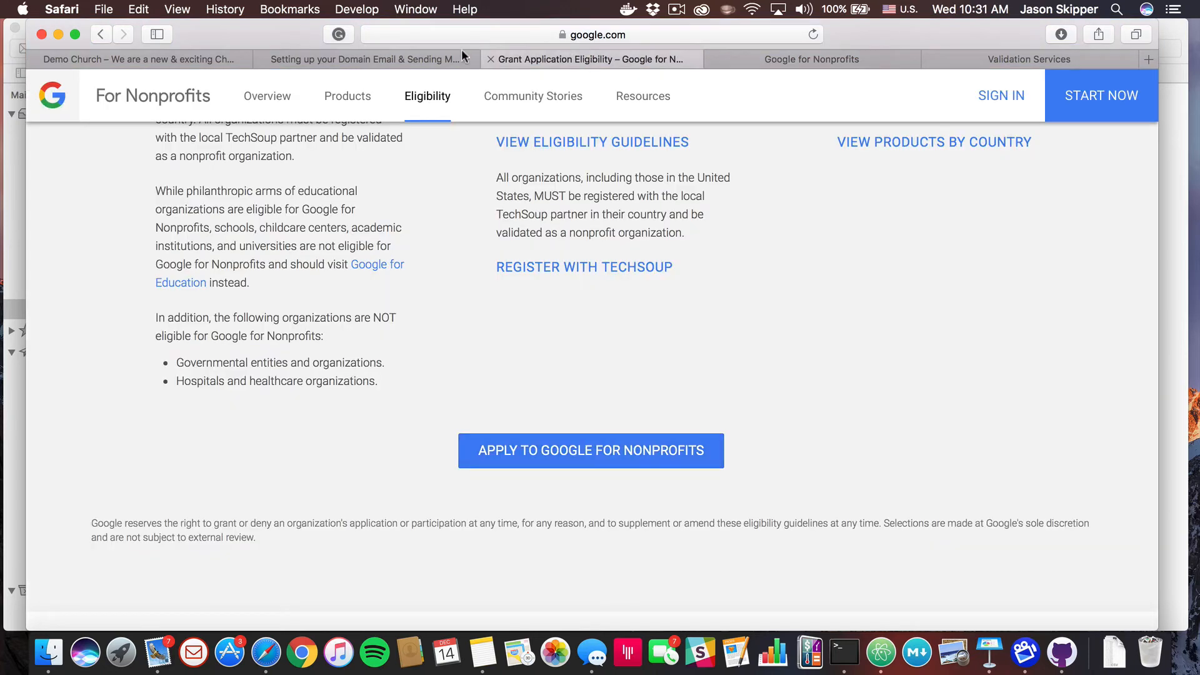
left_click(378, 54)
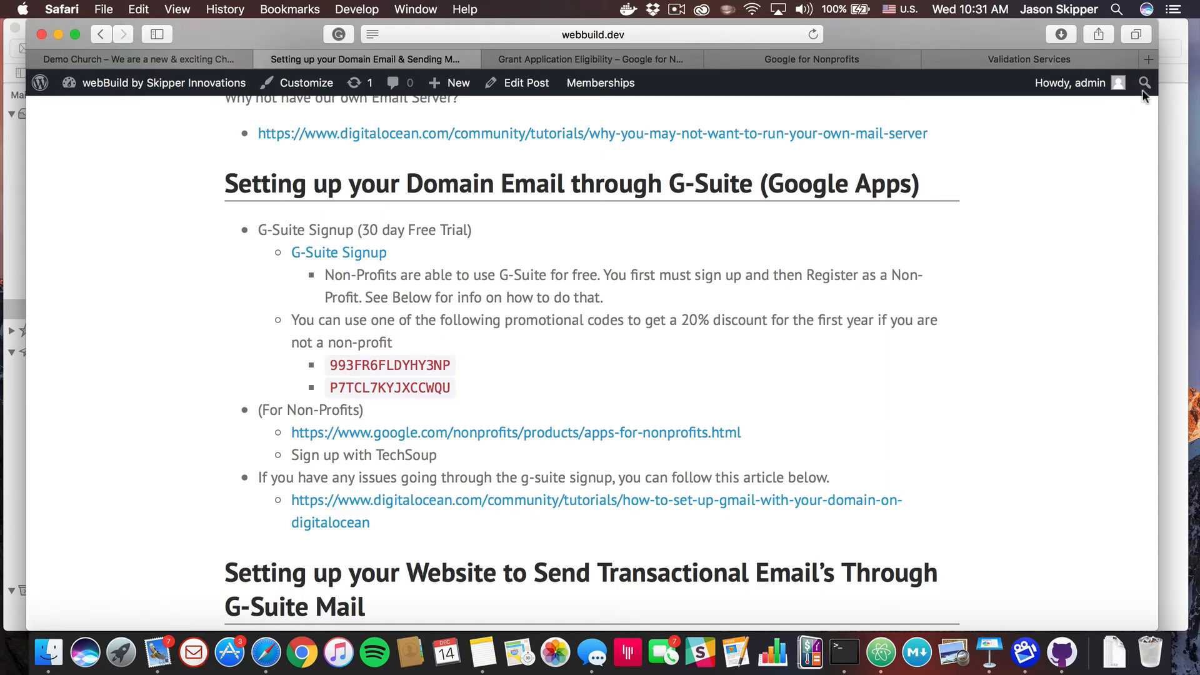
Load Gmail in a new tab and add the church's admin account
left_click(1148, 59)
type("google.com")
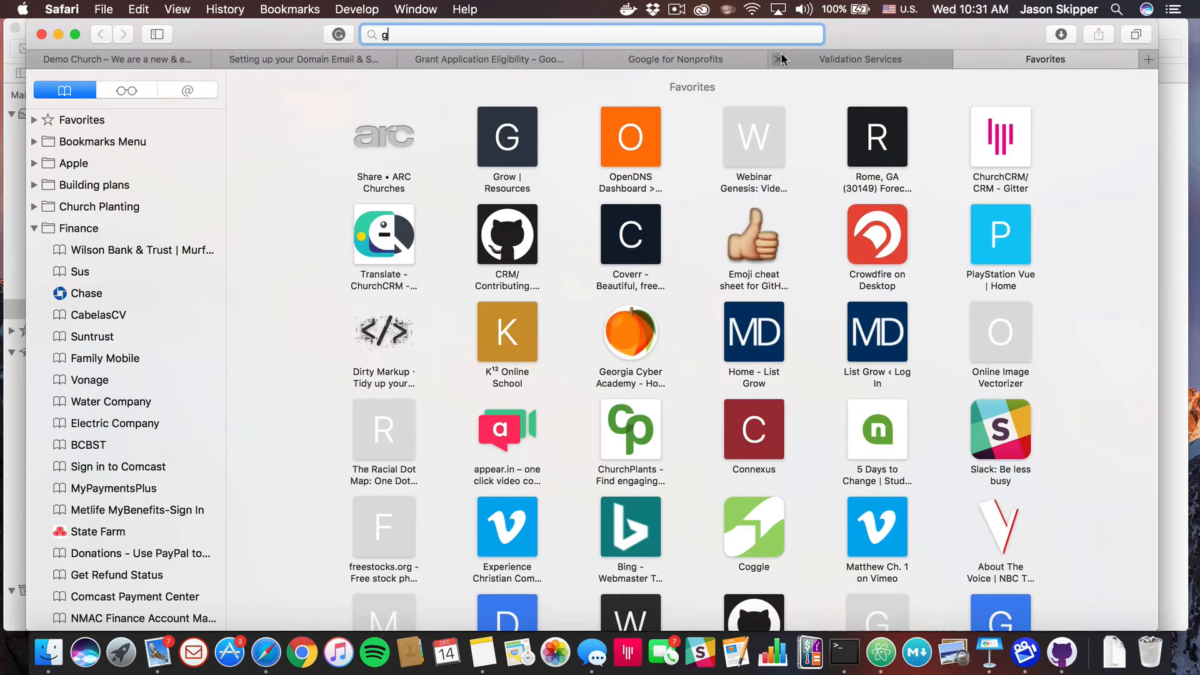
key("BackSpace")
key("BackSpace")
key("BackSpace")
key("BackSpace")
key("BackSpace")
key("BackSpace")
key("BackSpace")
key("BackSpace")
key("BackSpace")
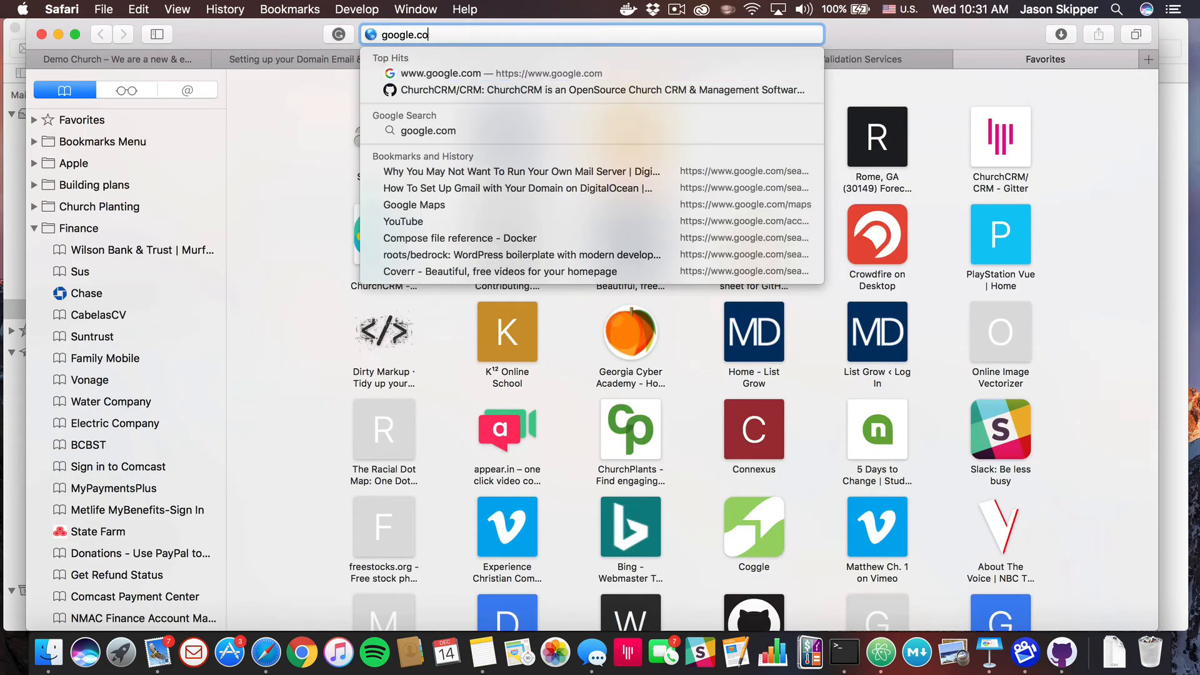
type("mail")
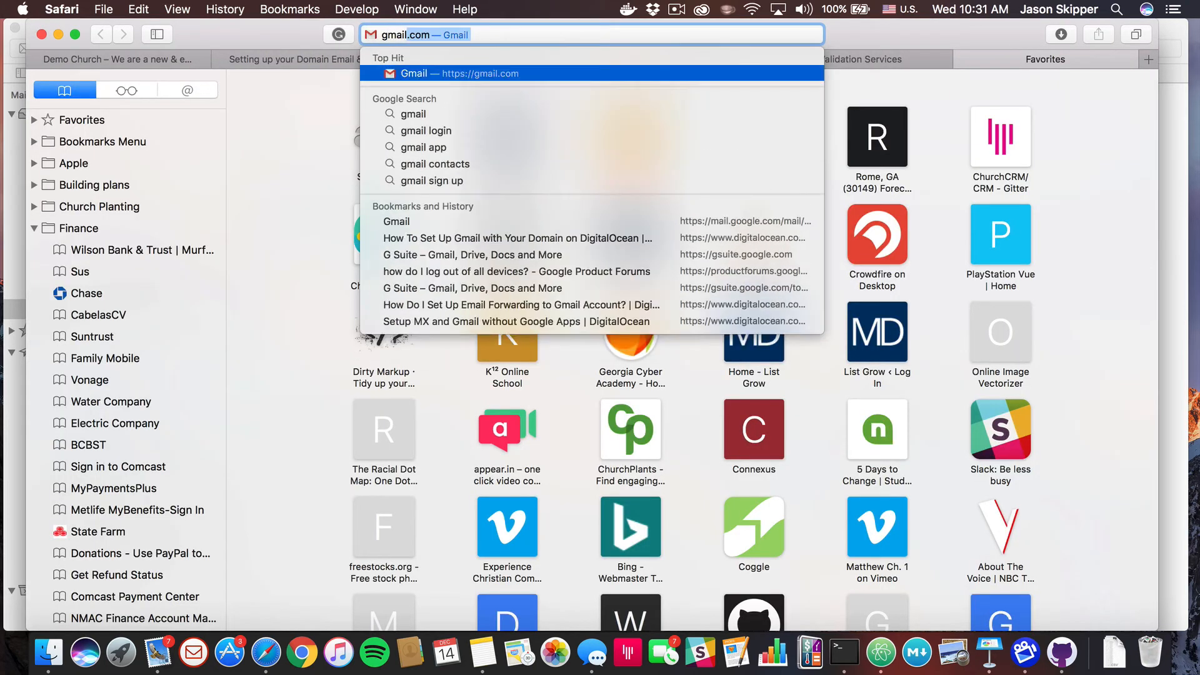
key("Return")
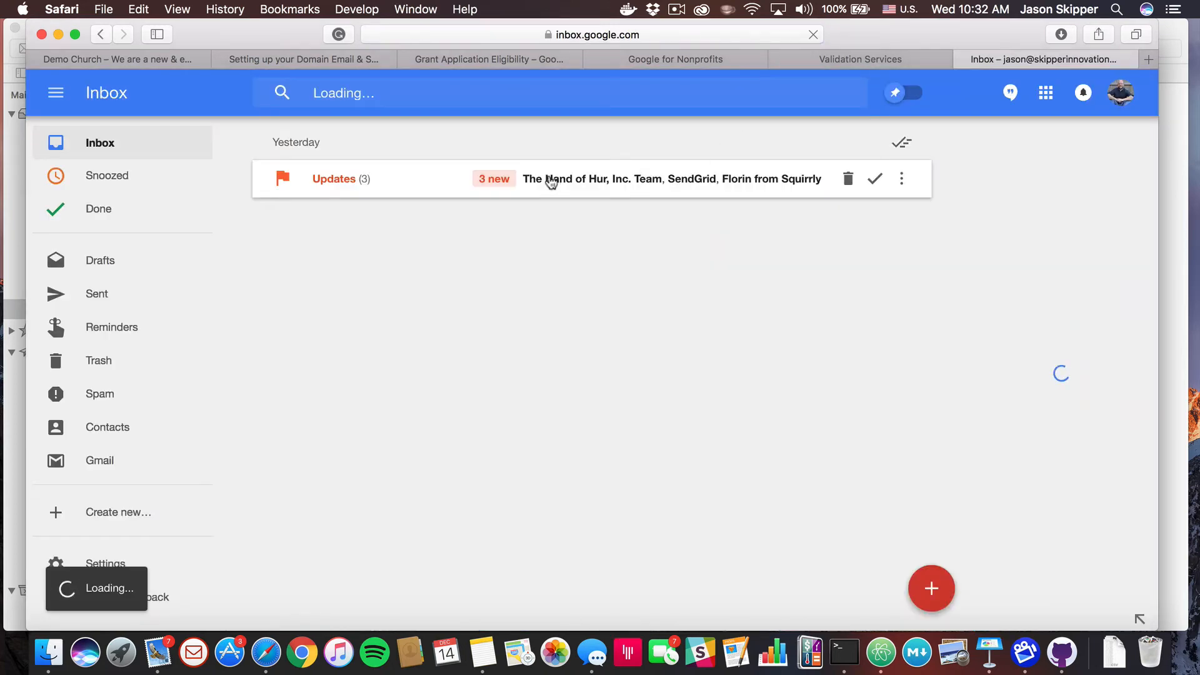
left_click(1123, 94)
left_click(916, 347)
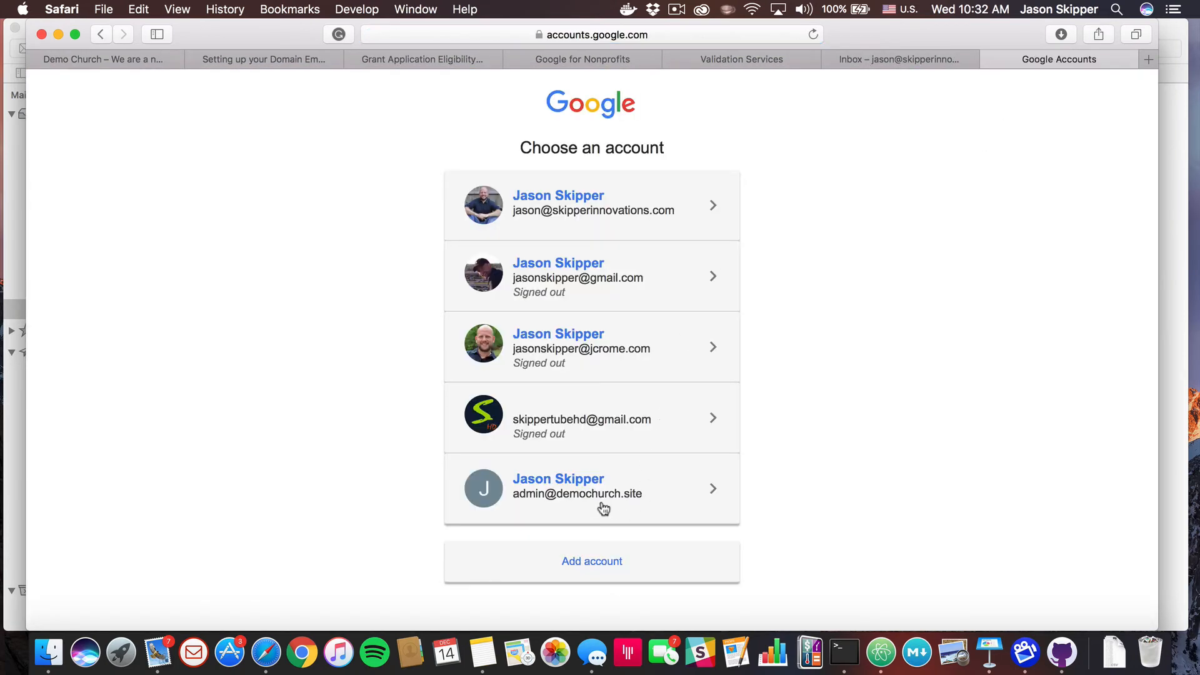
left_click(581, 494)
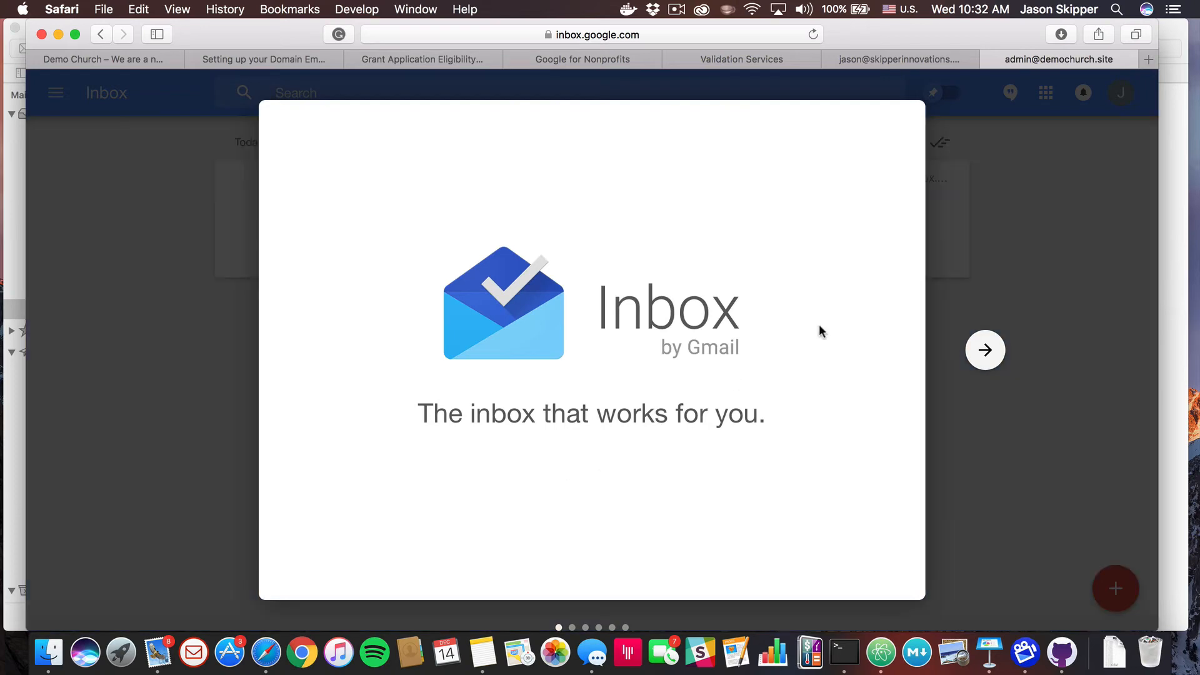
Skip the Inbox by Gmail welcome tour and glance at the welcome message
left_click(986, 351)
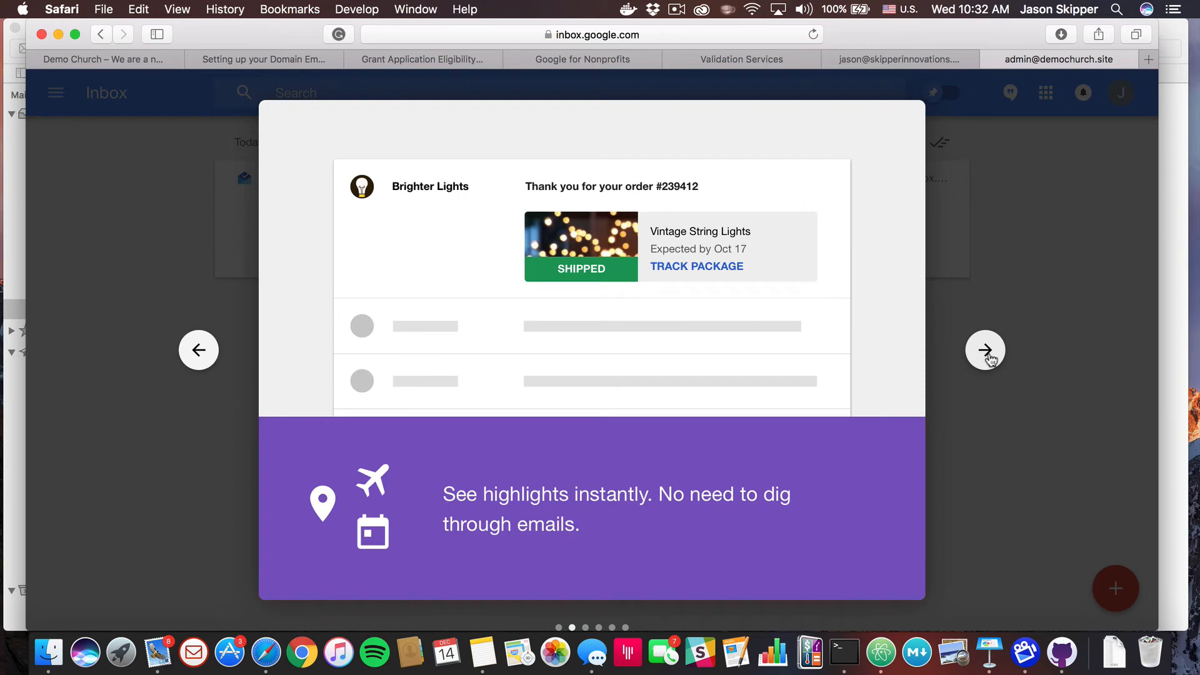
left_click(986, 351)
left_click(986, 352)
left_click(986, 352)
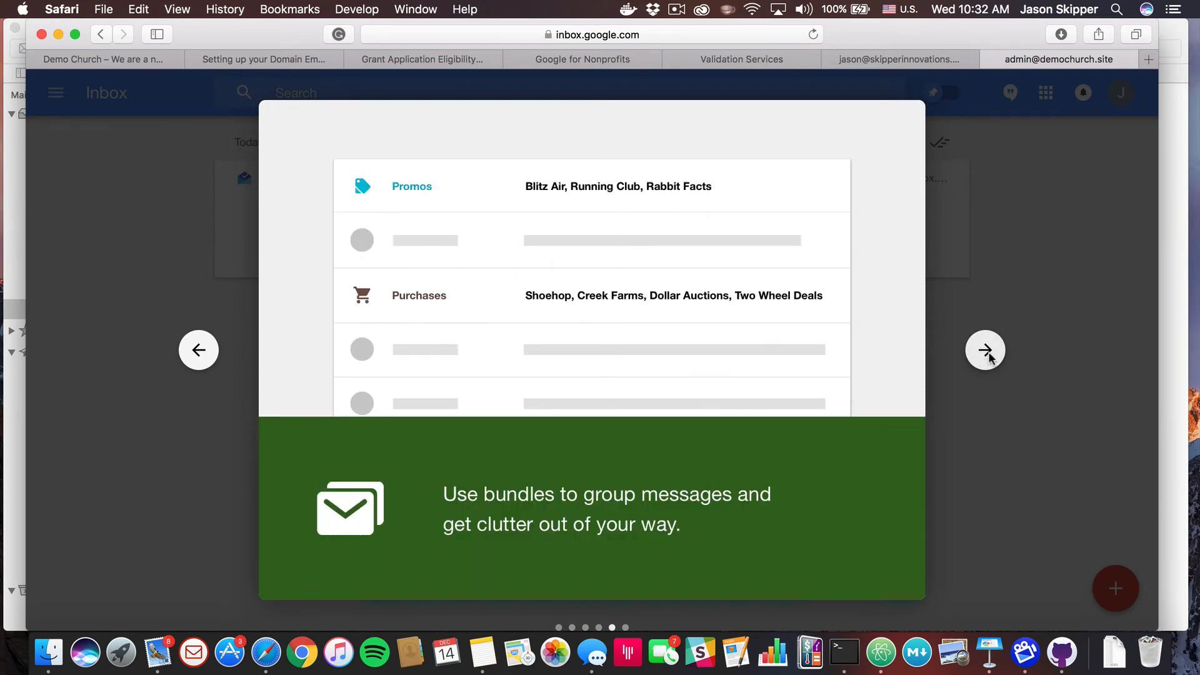
left_click(986, 351)
left_click(985, 351)
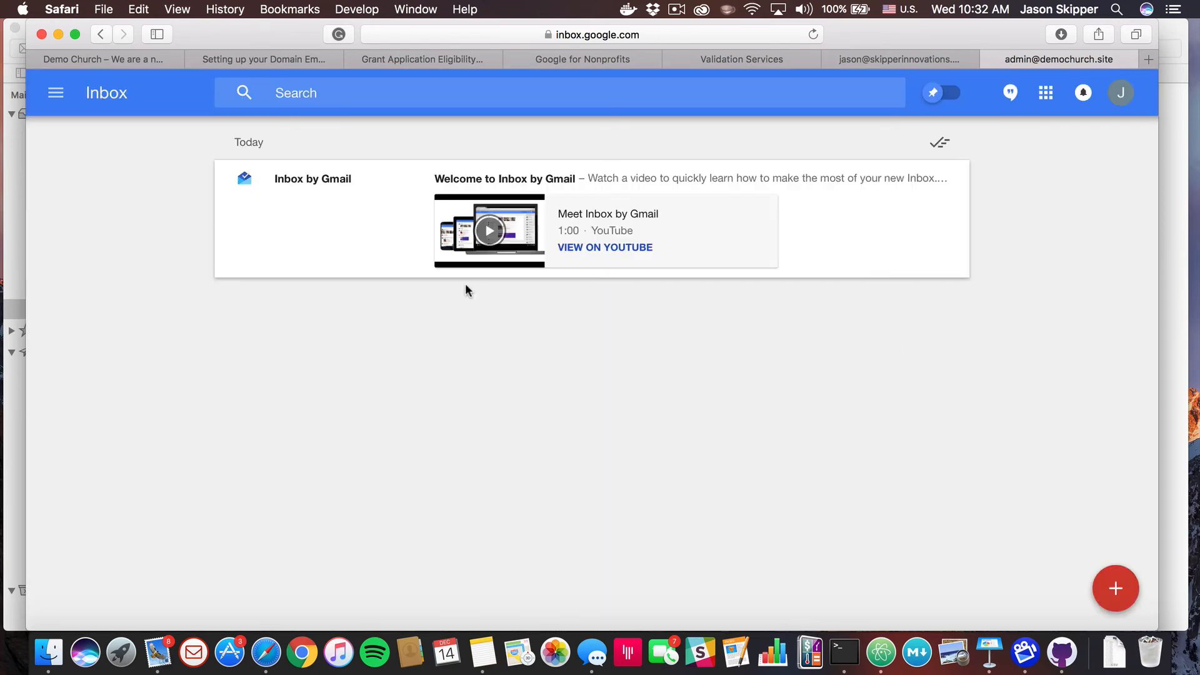
left_click(361, 191)
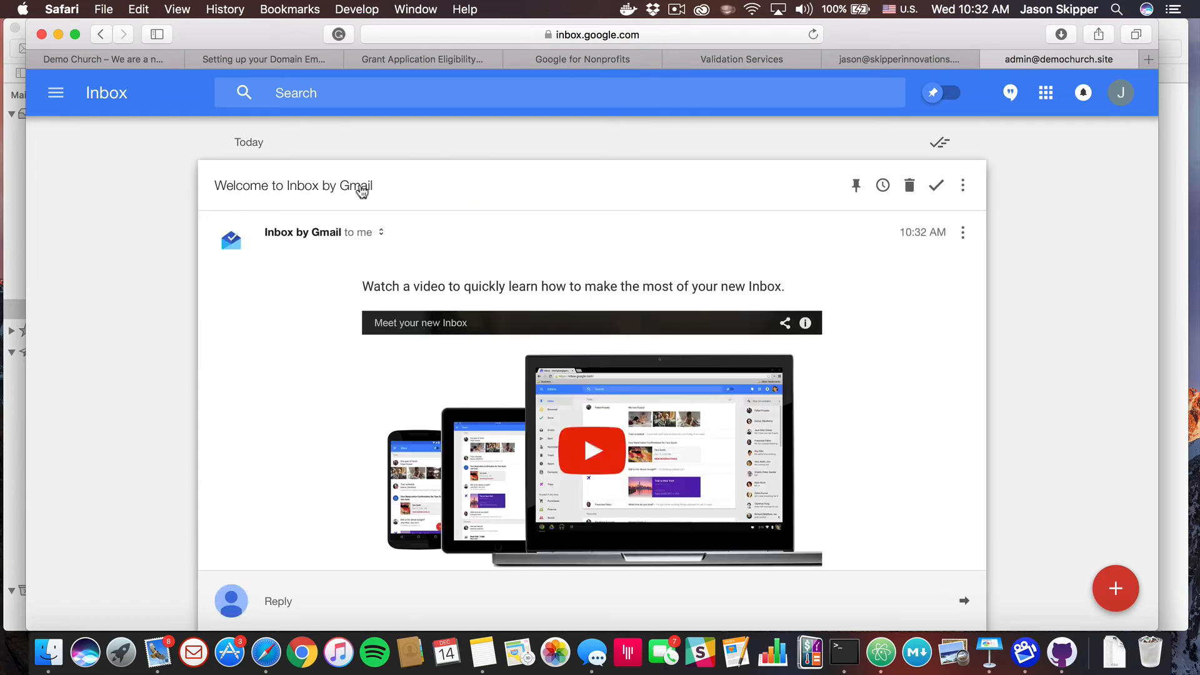
left_click(361, 187)
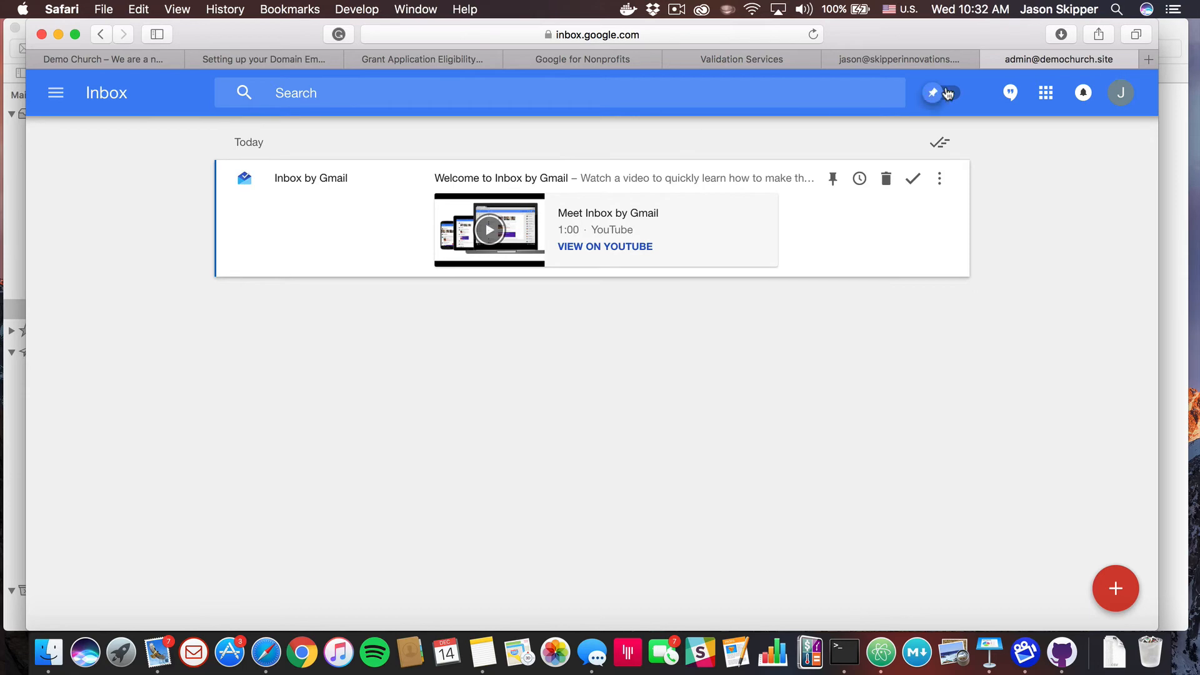
Close both Inbox tabs and return to the email setup guide tab
left_click(988, 59)
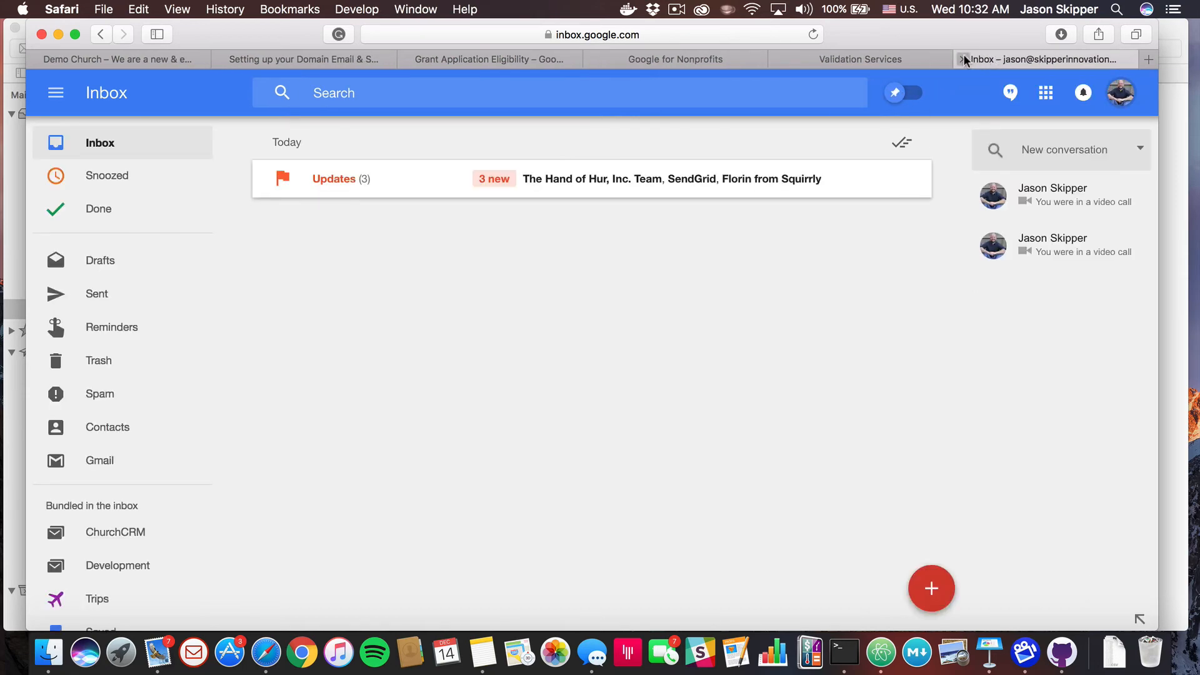
left_click(963, 57)
left_click(310, 58)
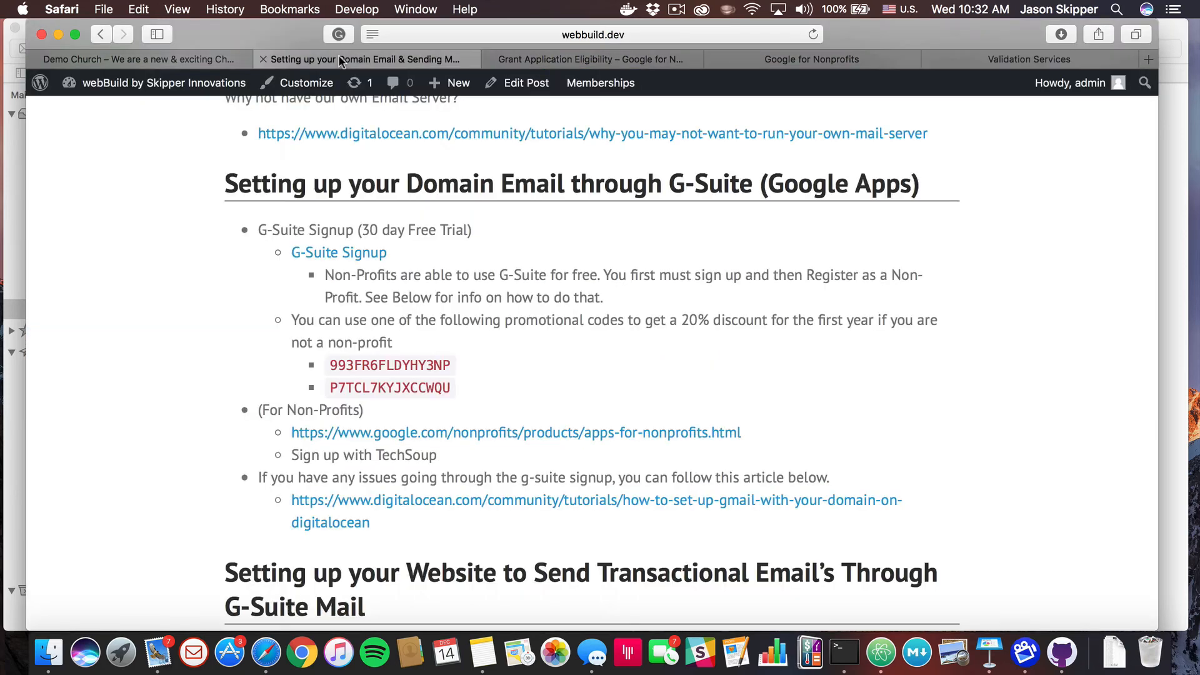
Read the guide's G-Suite transactional email section, then switch to the Demo Church tab
scroll(408, 329, "down", 7)
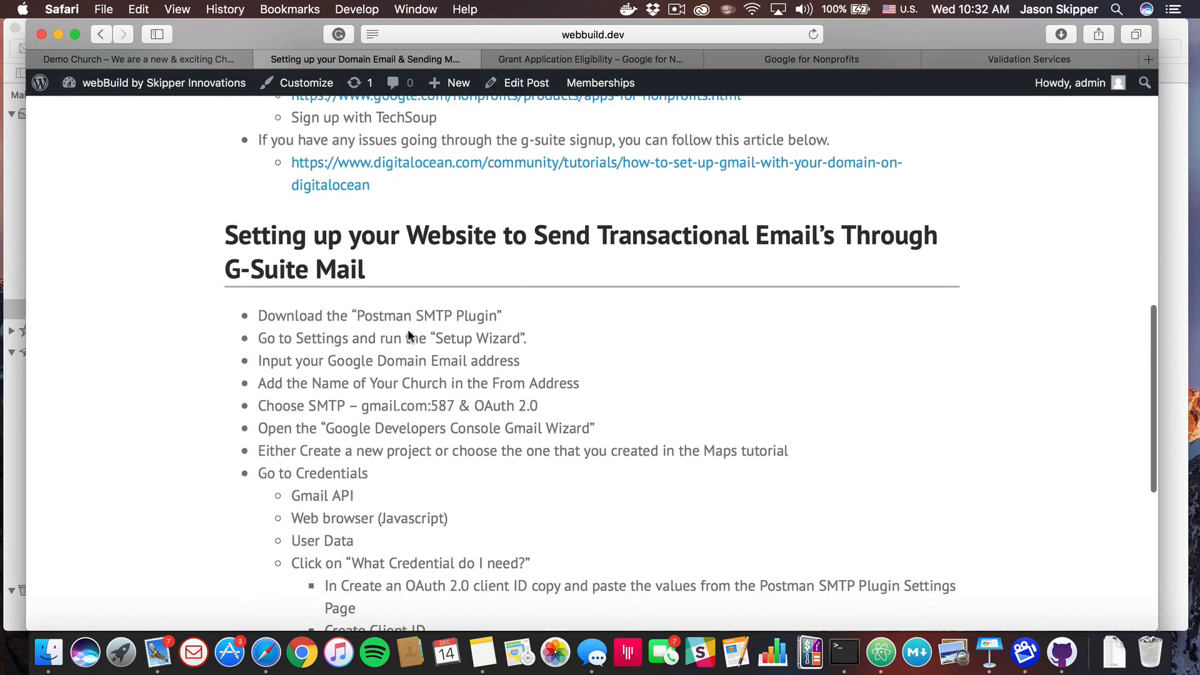
scroll(408, 337, "up", 1)
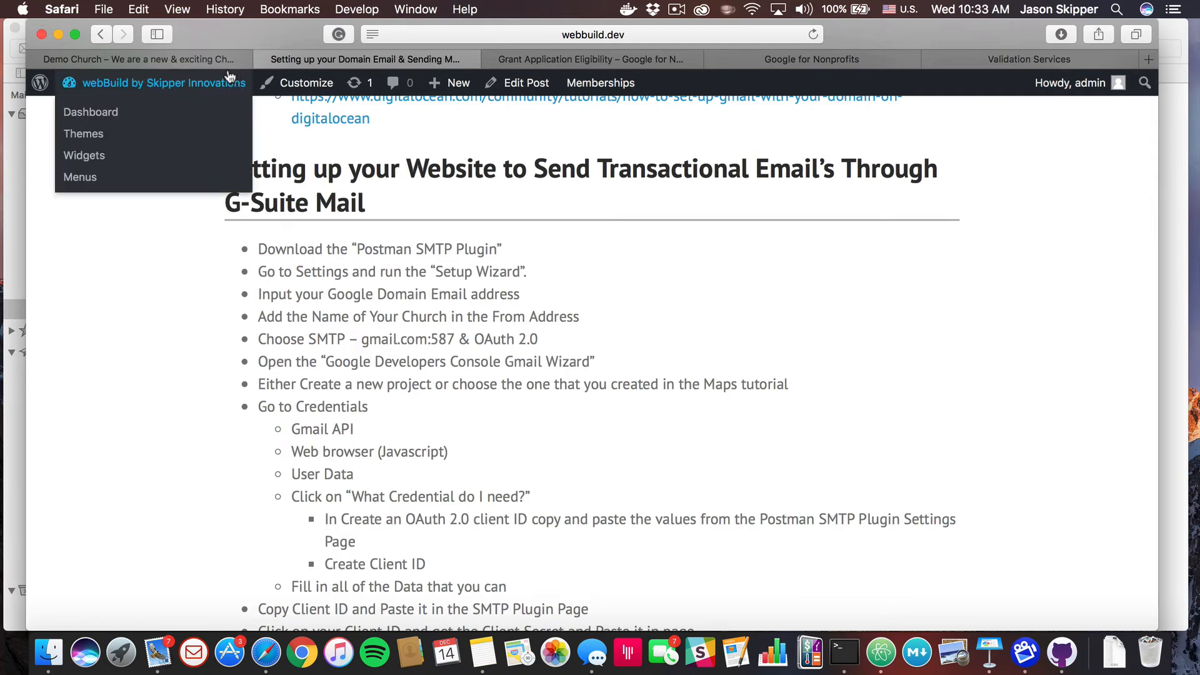
left_click(197, 57)
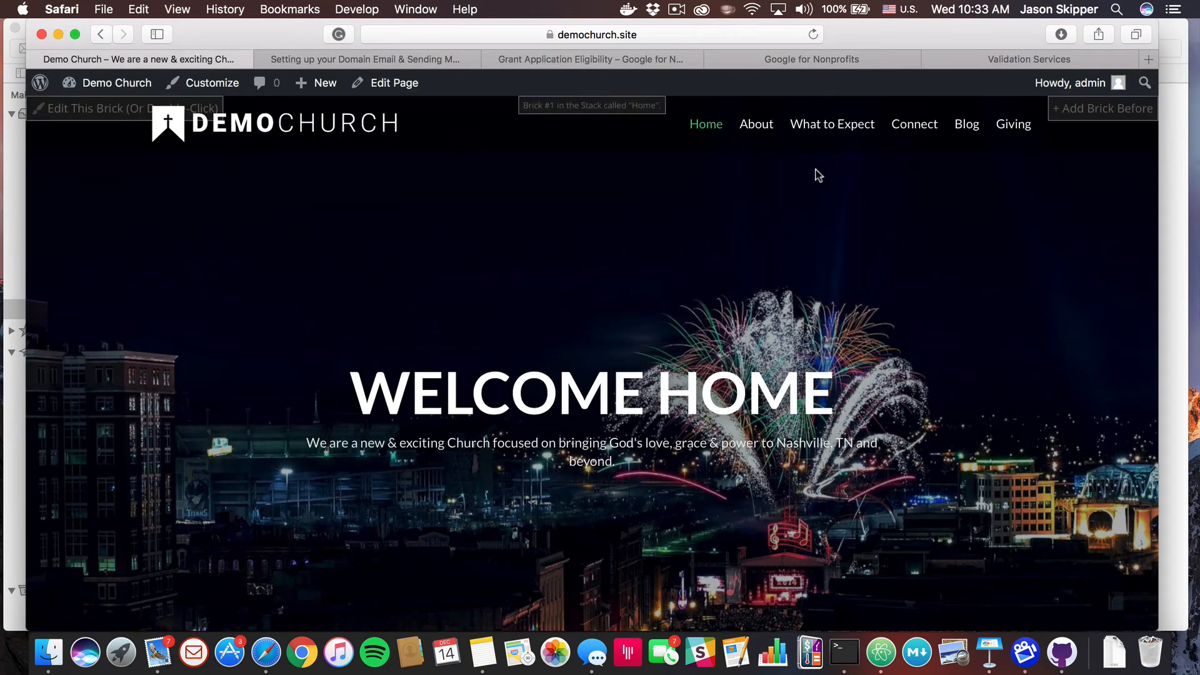
Check the contact form on the Connect page, then open the Demo Church Dashboard
left_click(914, 126)
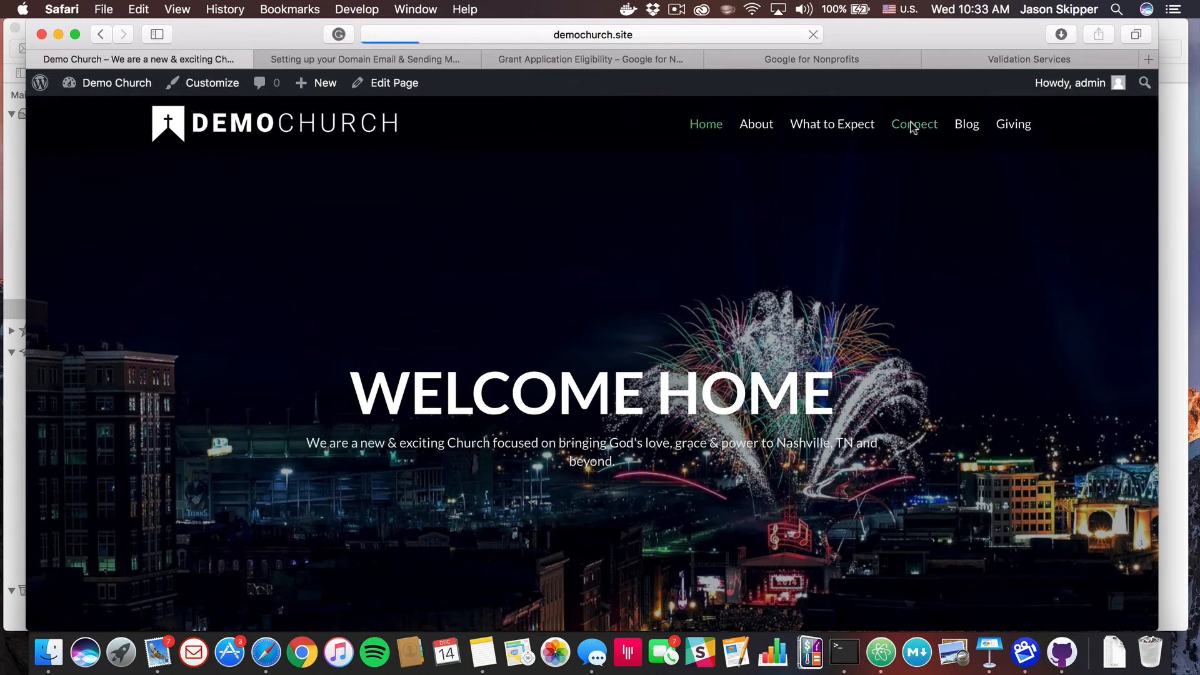
scroll(762, 358, "down", 4)
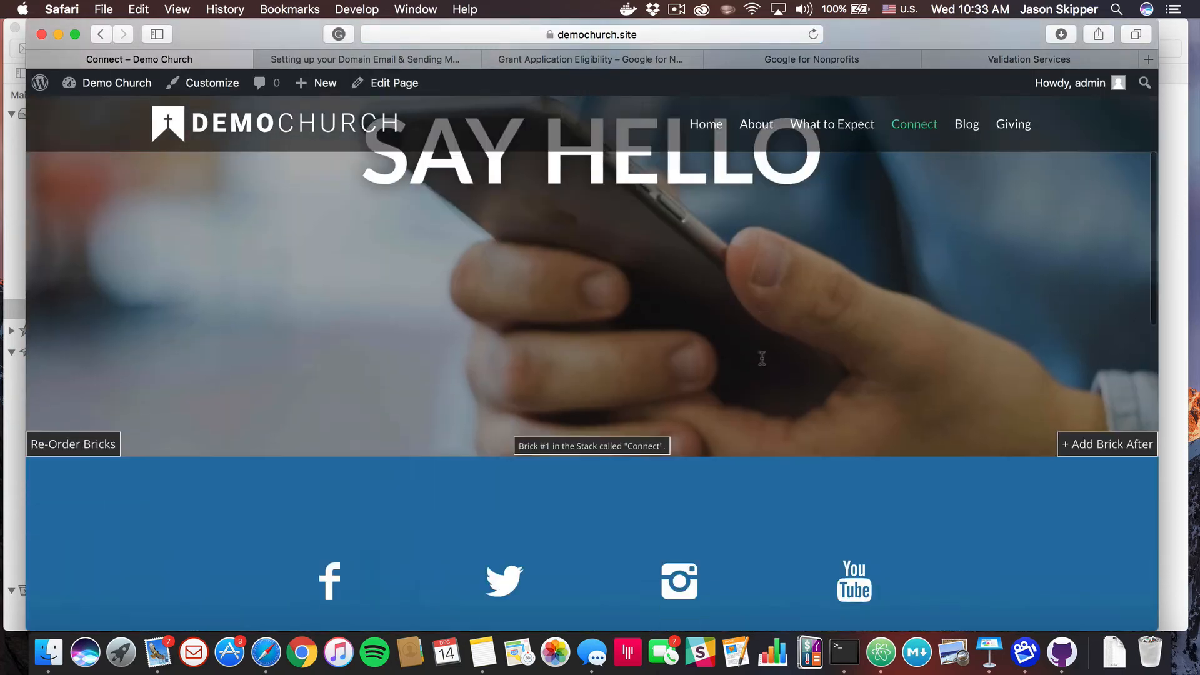
scroll(762, 358, "down", 10)
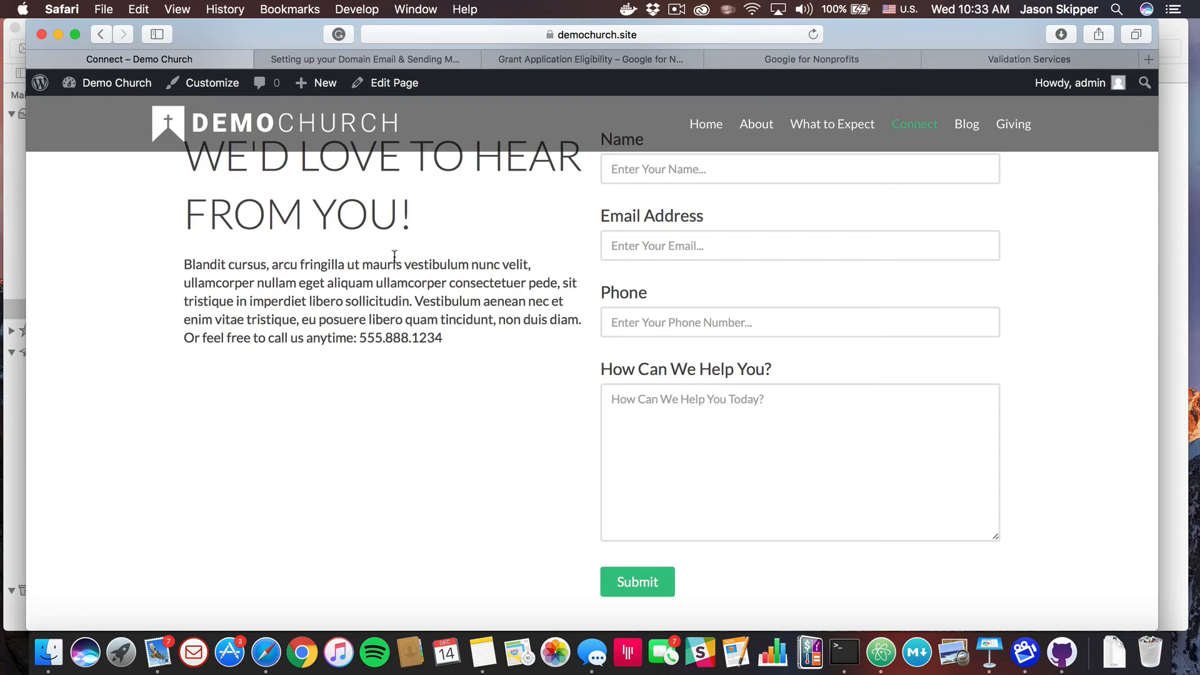
mouse_move(123, 89)
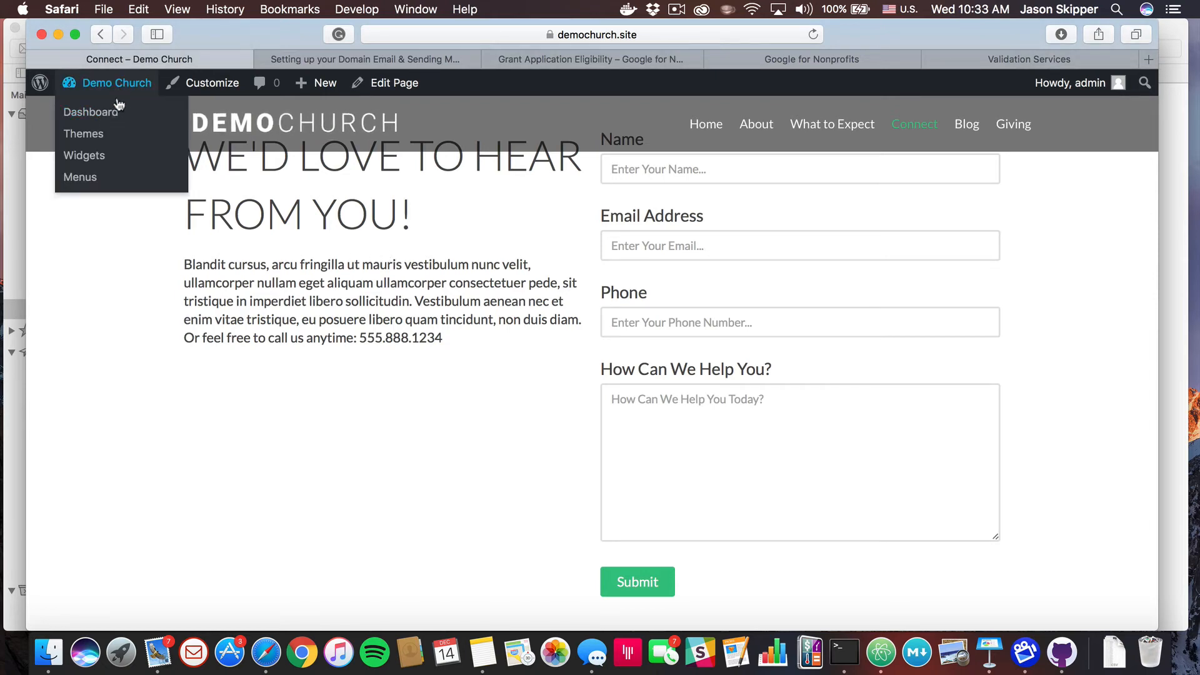
left_click(95, 115)
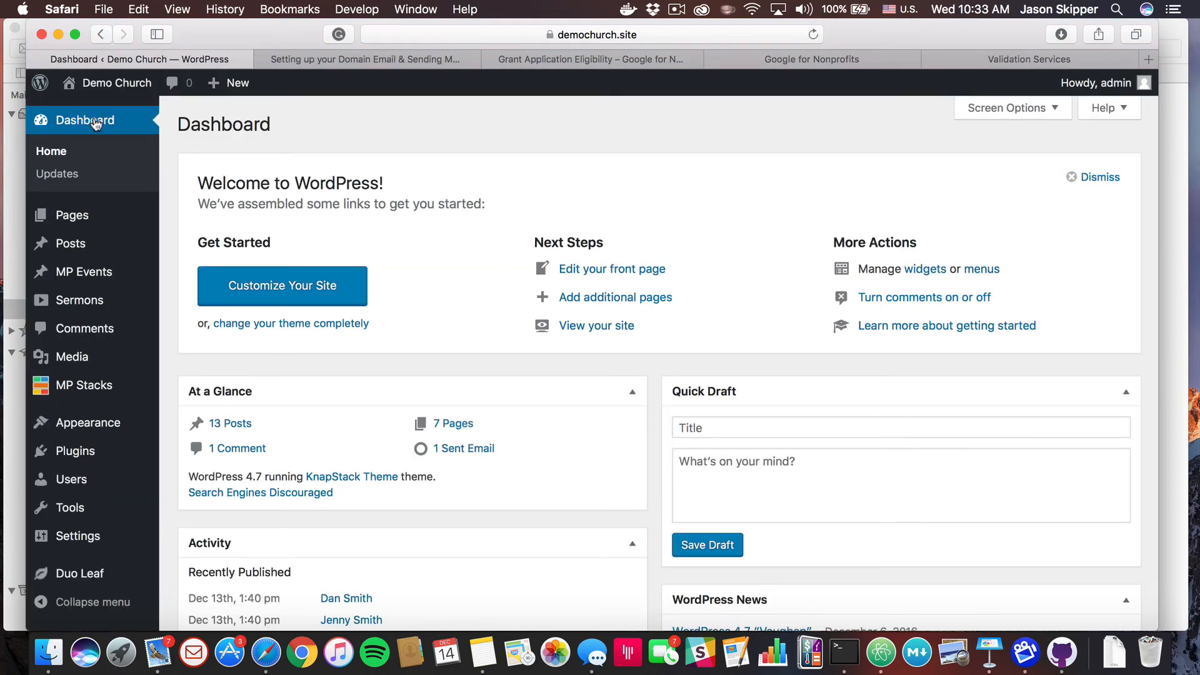
Check the installed plugins list for an active Postman SMTP
left_click(96, 453)
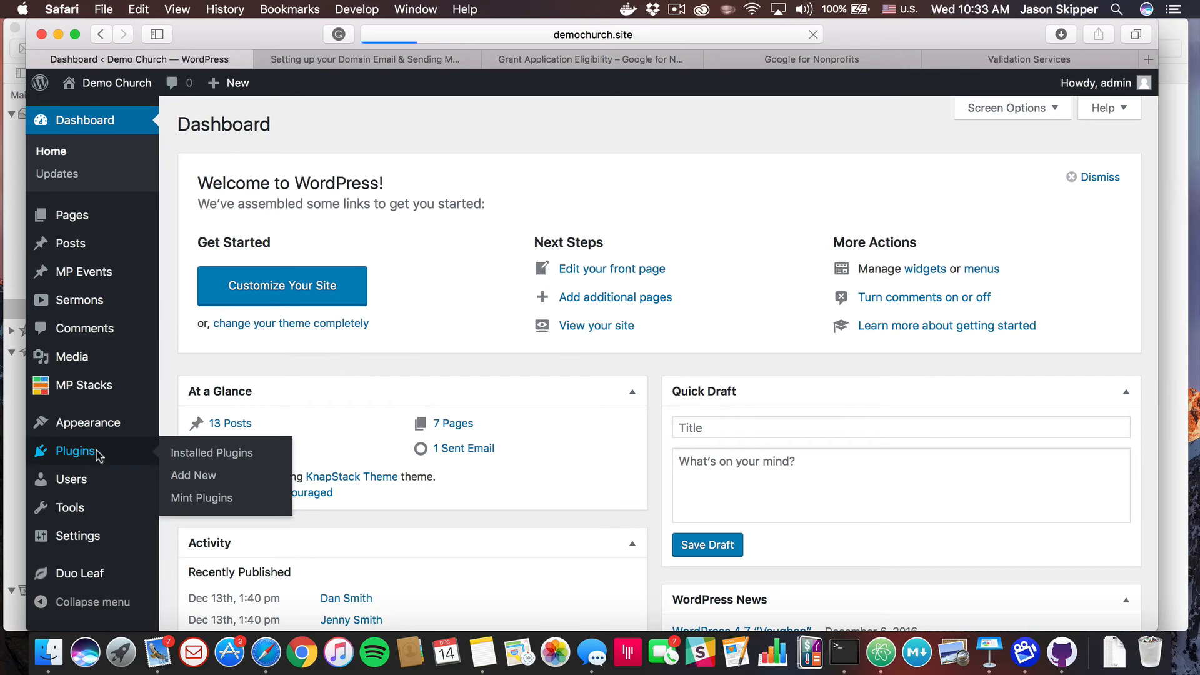
scroll(293, 527, "down", 4)
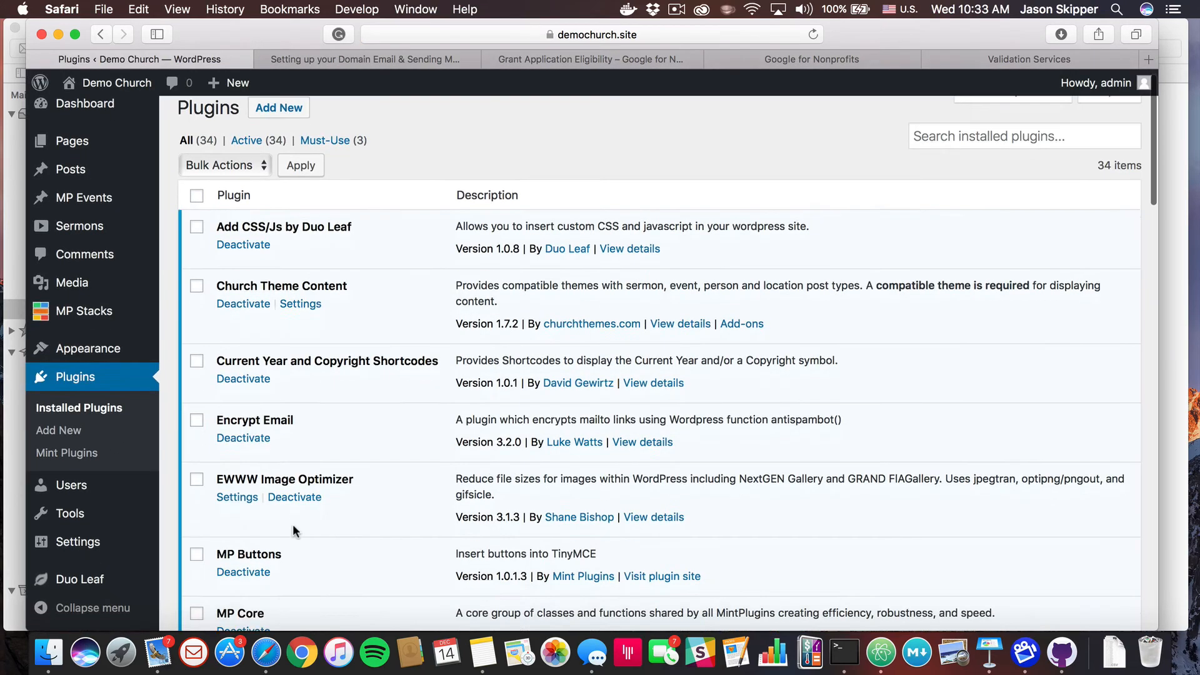
scroll(292, 524, "down", 20)
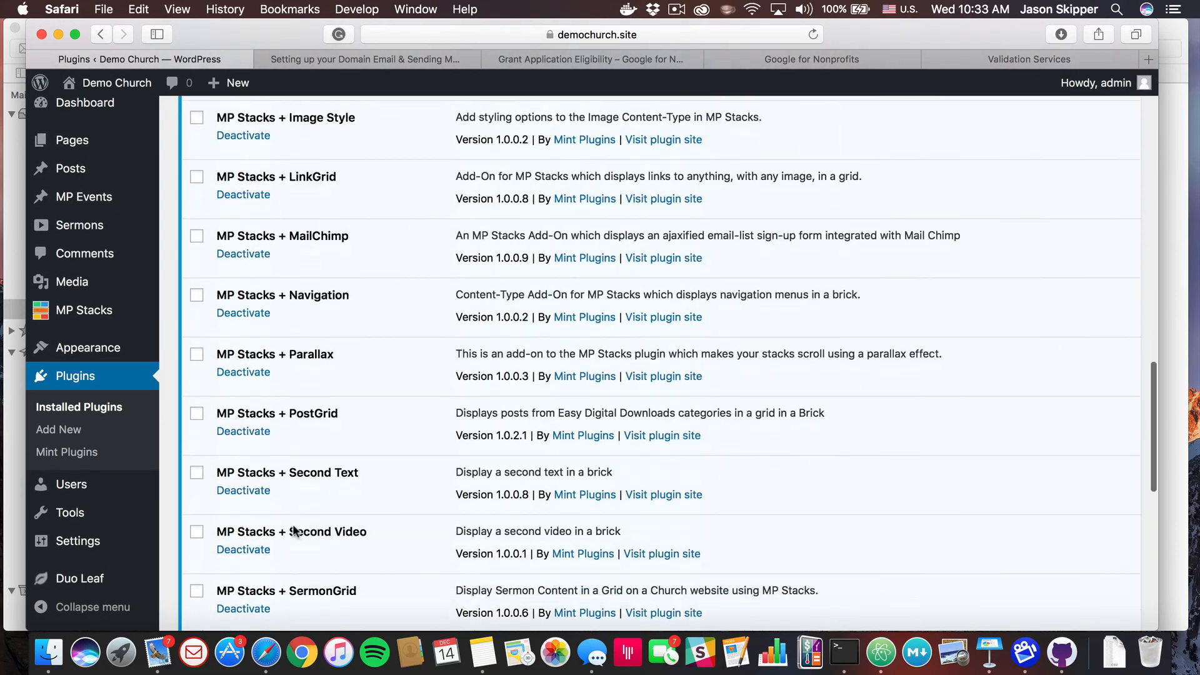
scroll(293, 524, "down", 10)
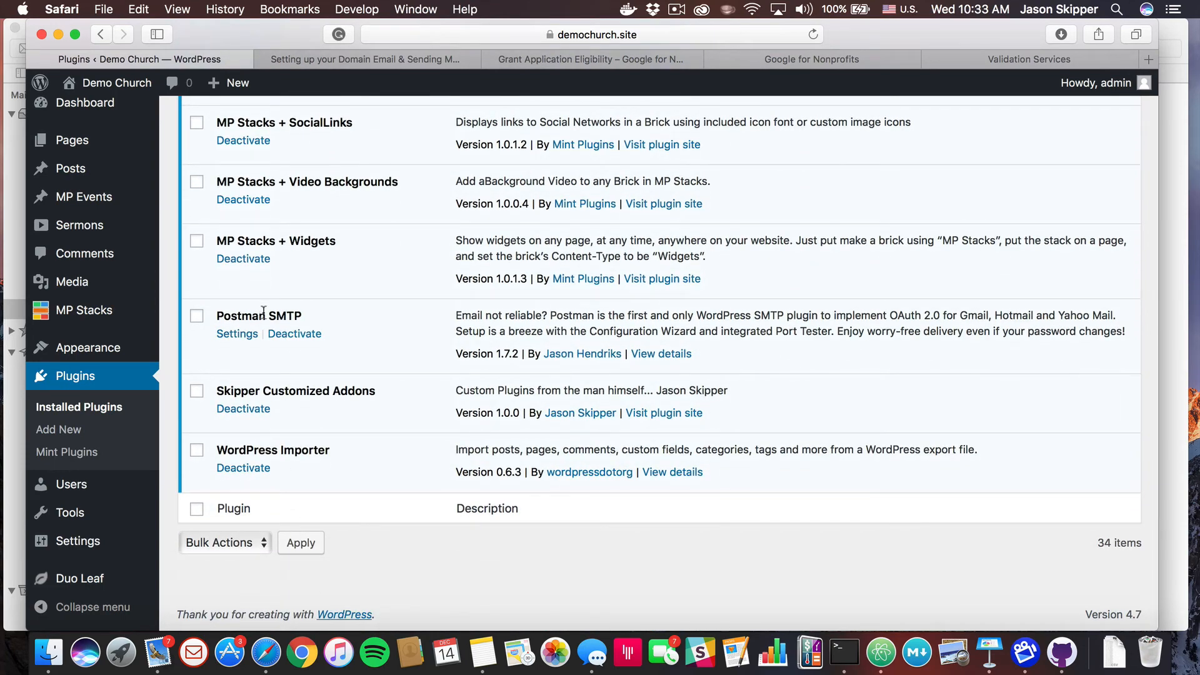
scroll(277, 317, "up", 15)
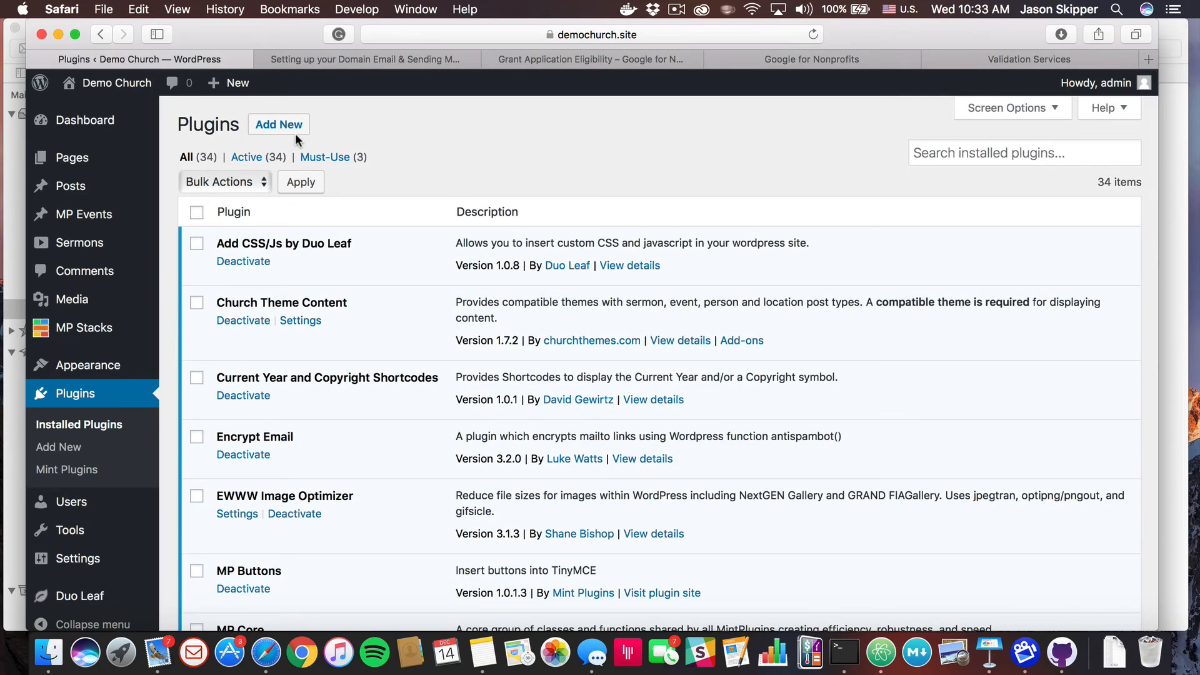
scroll(295, 133, "down", 15)
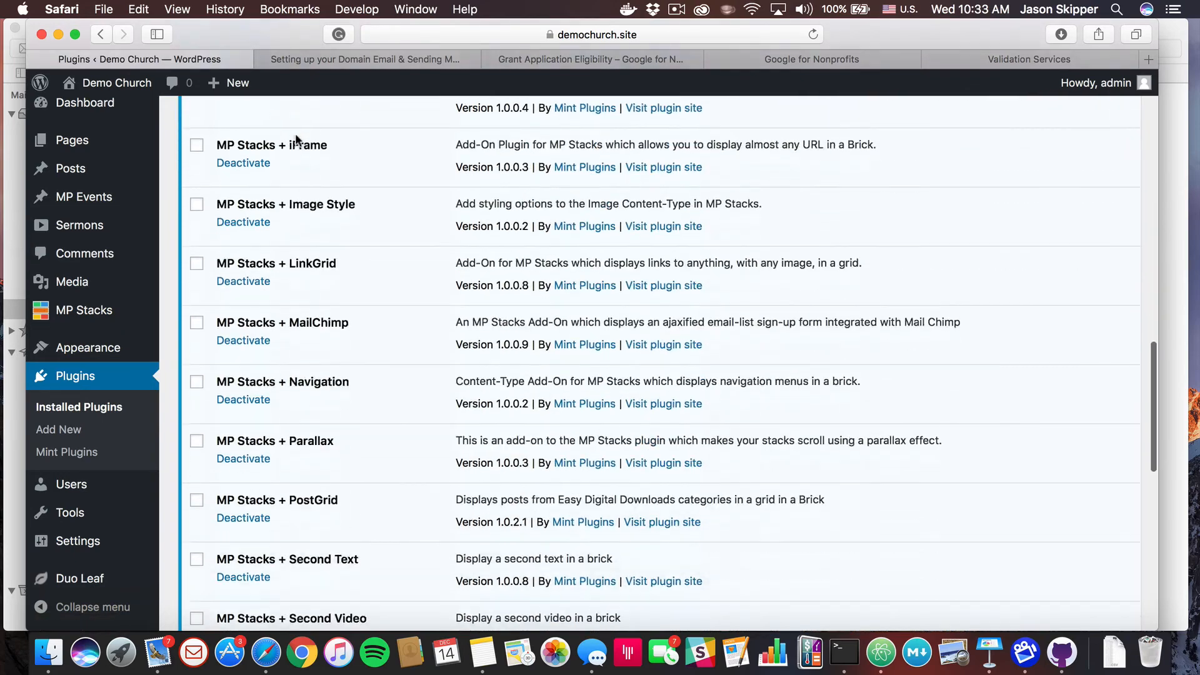
scroll(295, 135, "up", 15)
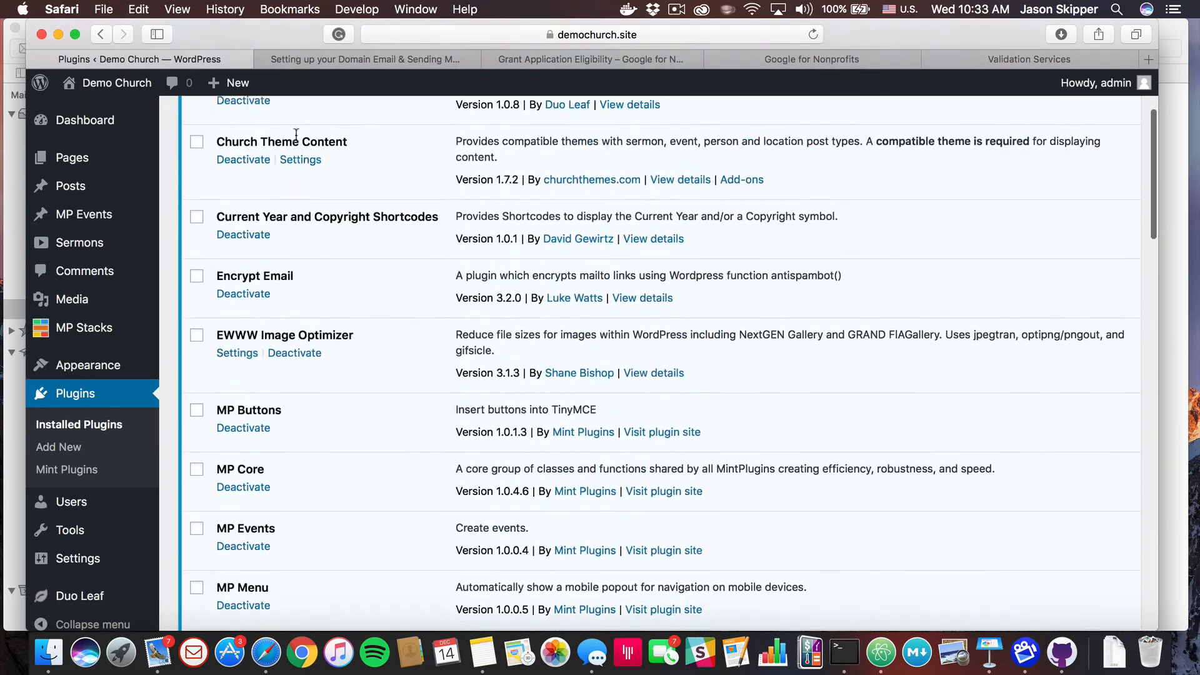
Search the plugin directory for 'Postman SMTP', then open Settings > Postman SMTP
left_click(281, 126)
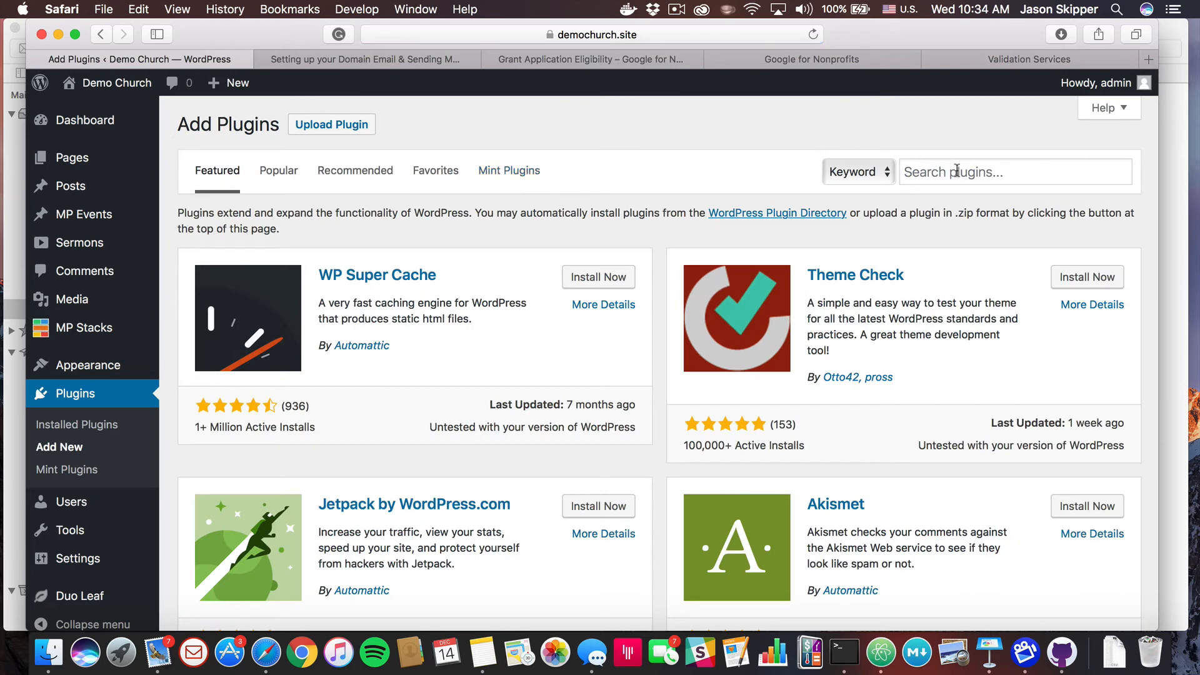
left_click(954, 171)
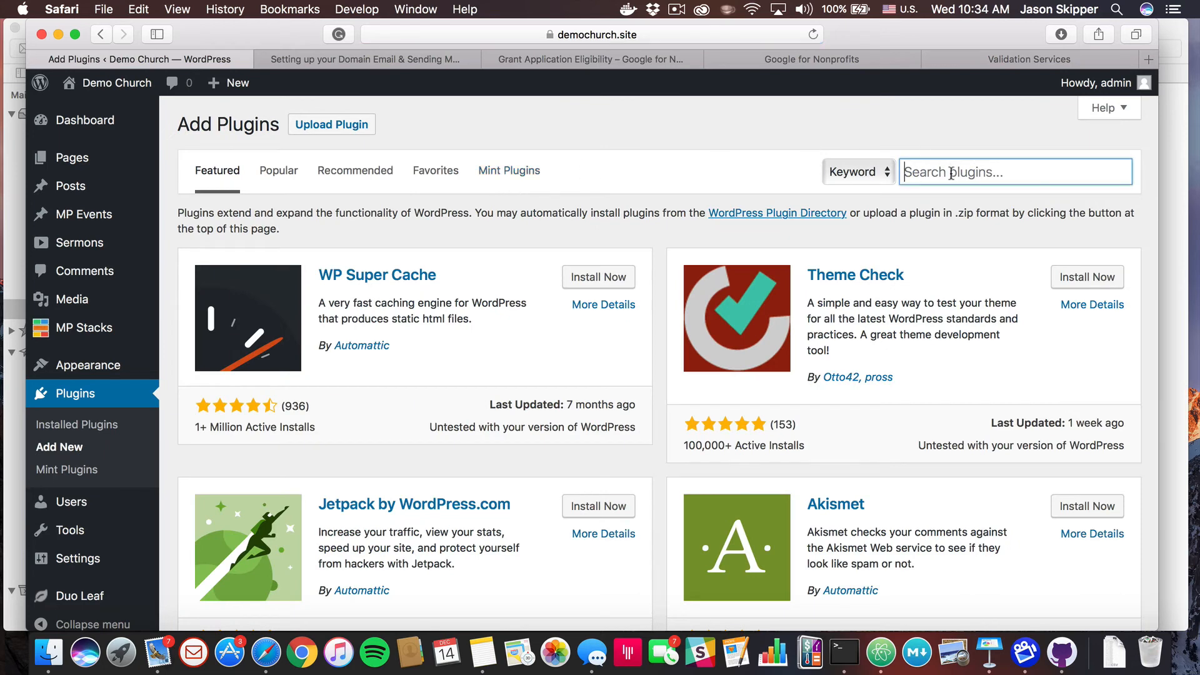
type("Postman")
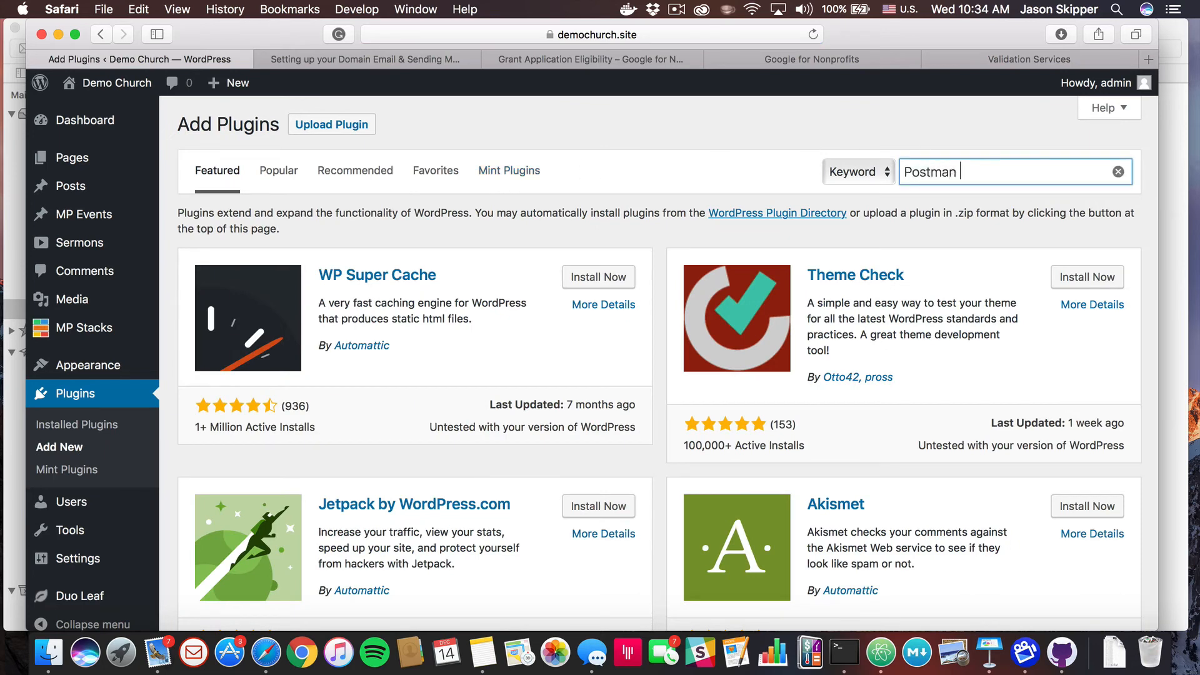
type(" SMTP")
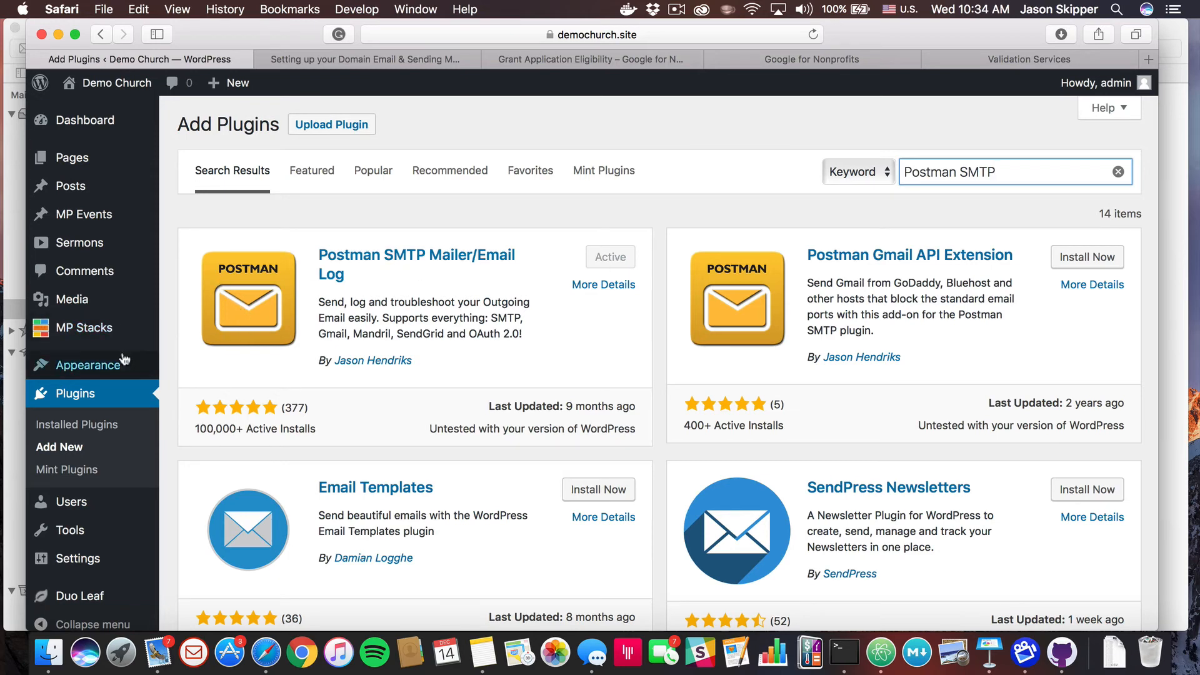
scroll(123, 356, "down", 4)
mouse_move(124, 357)
mouse_move(80, 542)
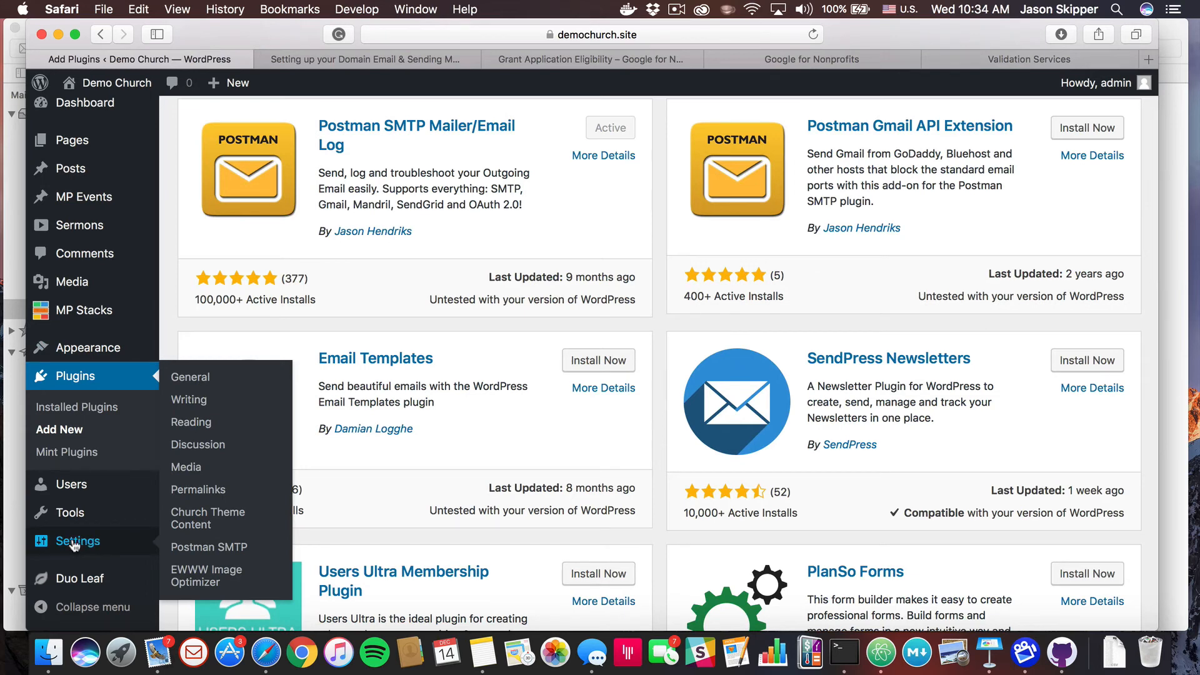
left_click(212, 549)
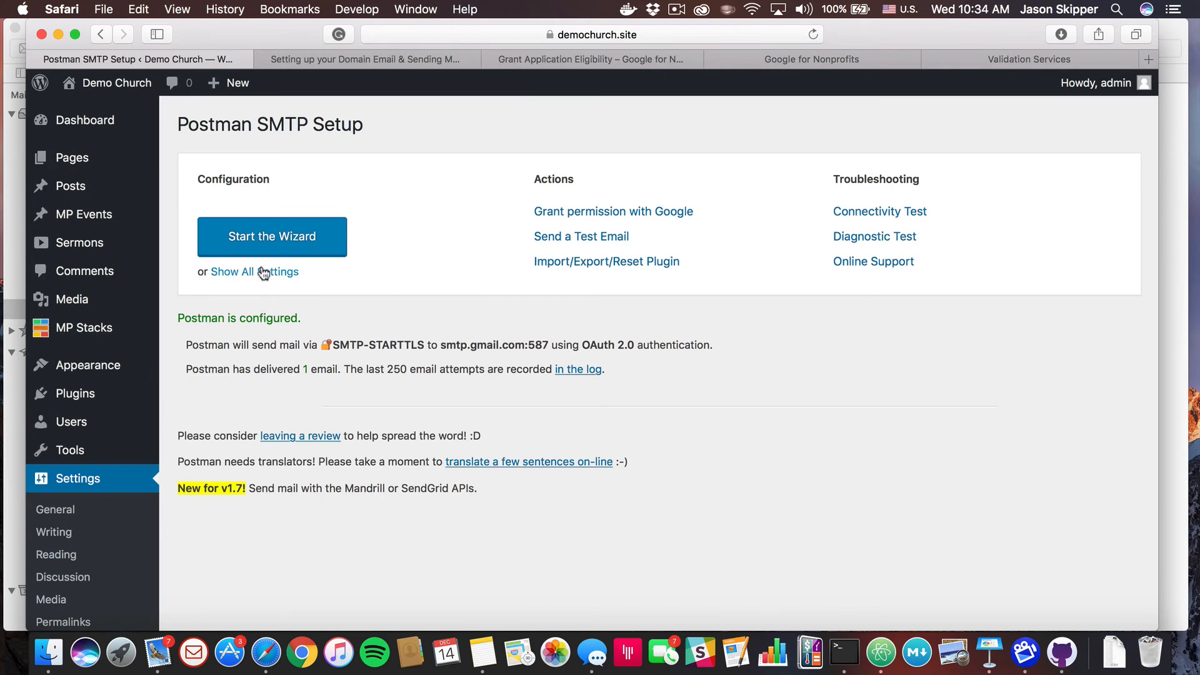
Accept the wizard's sender, smtp.gmail.com and port 587 OAuth 2.0 settings, then launch Google's Gmail Wizard
left_click(269, 249)
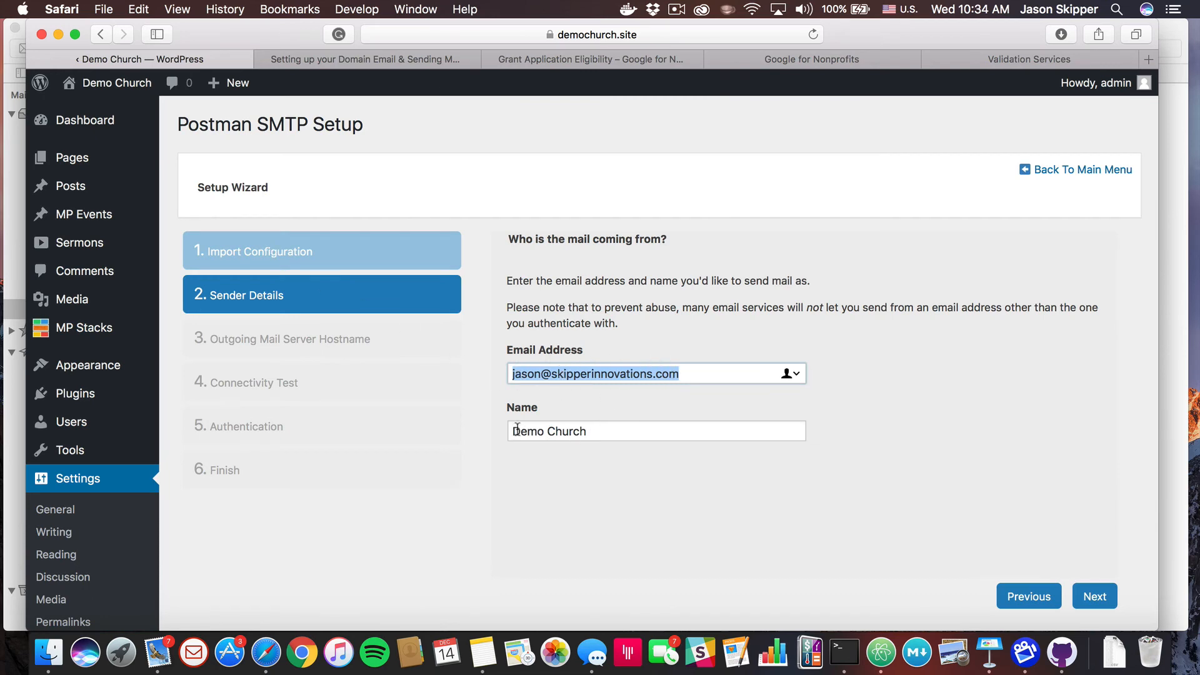
left_click(1103, 599)
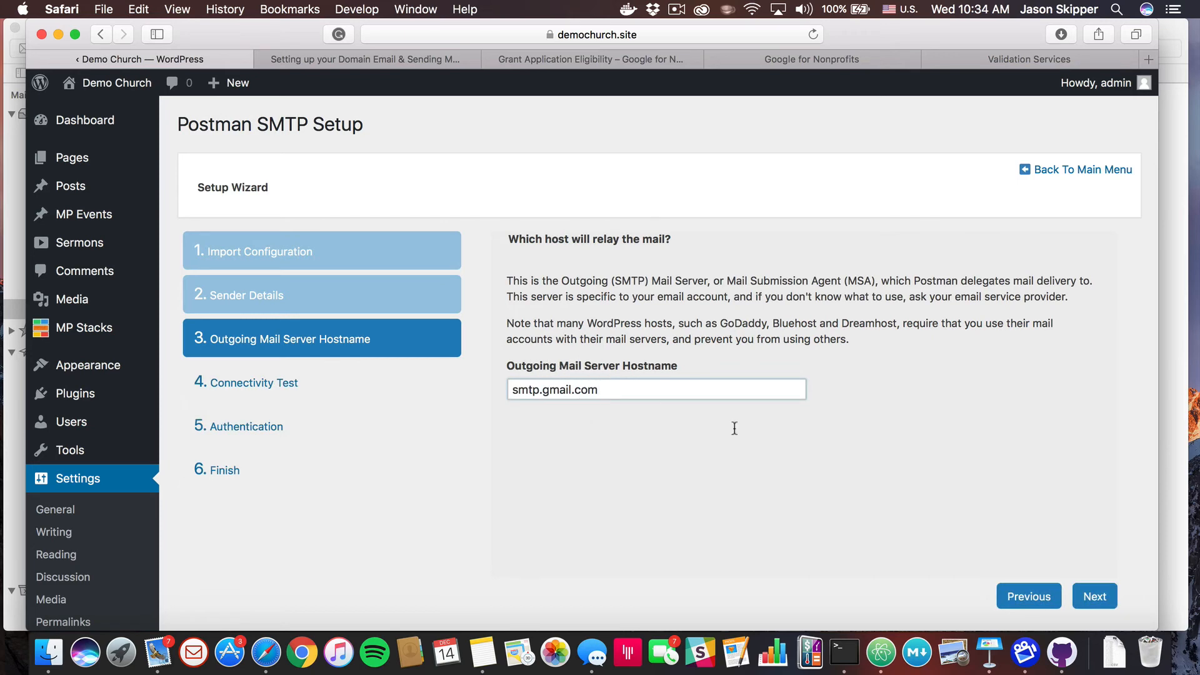
left_click(1094, 597)
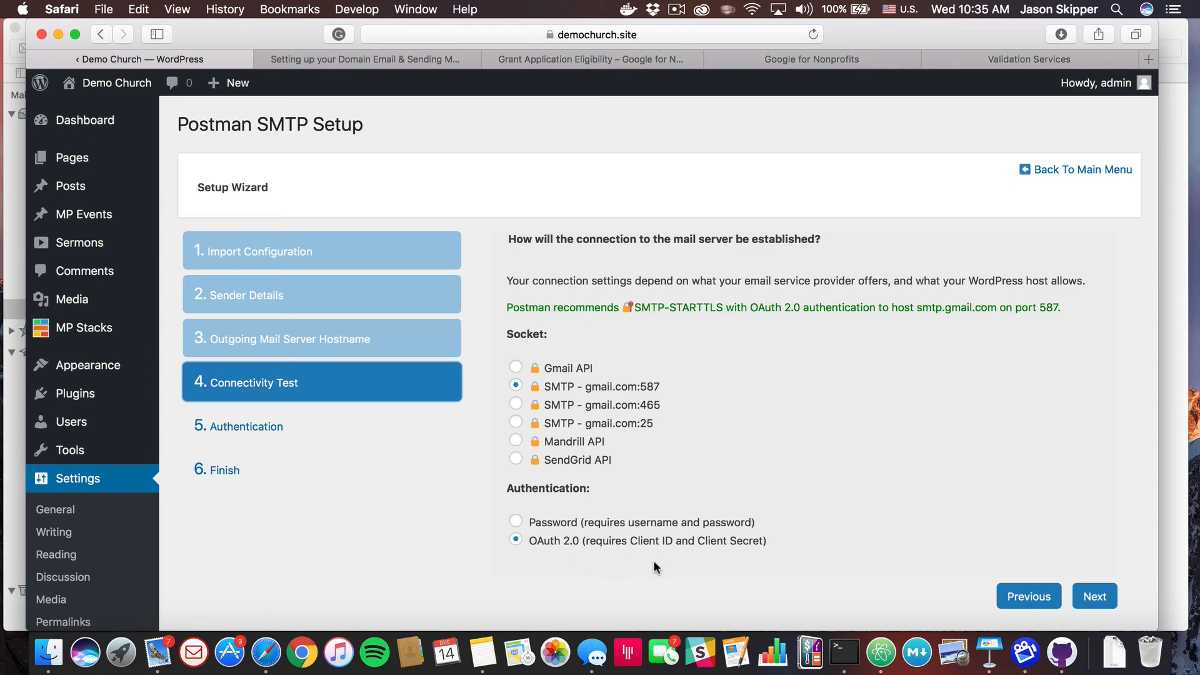
scroll(654, 566, "down", 1)
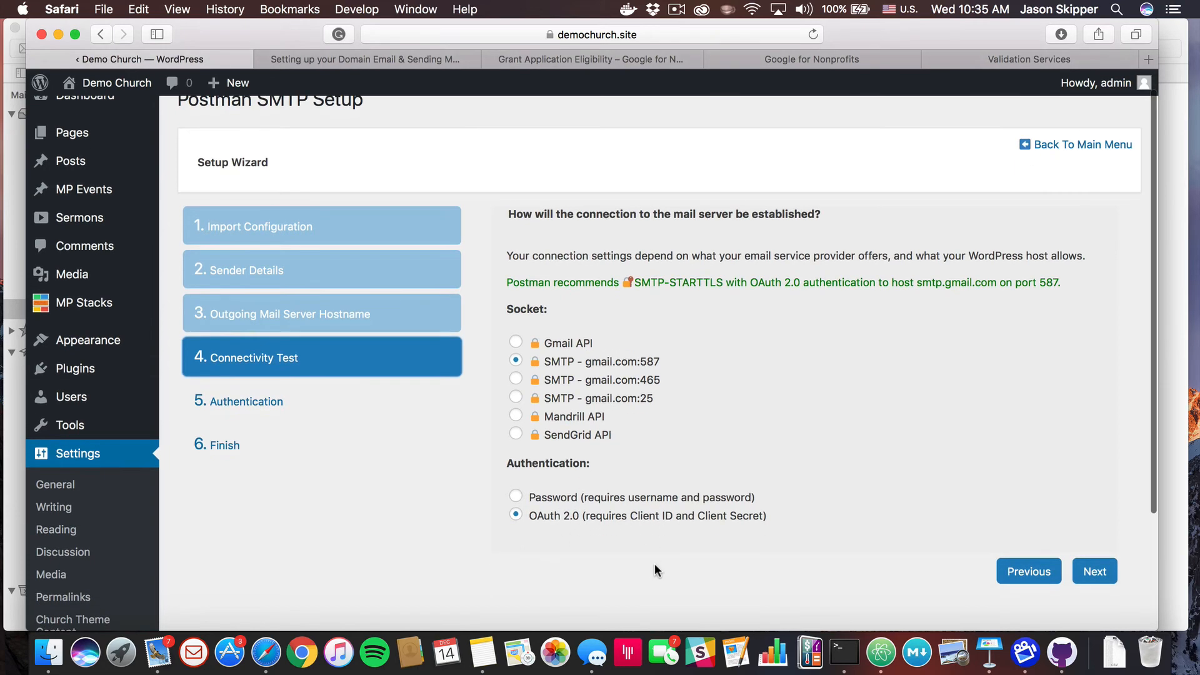
left_click(1101, 575)
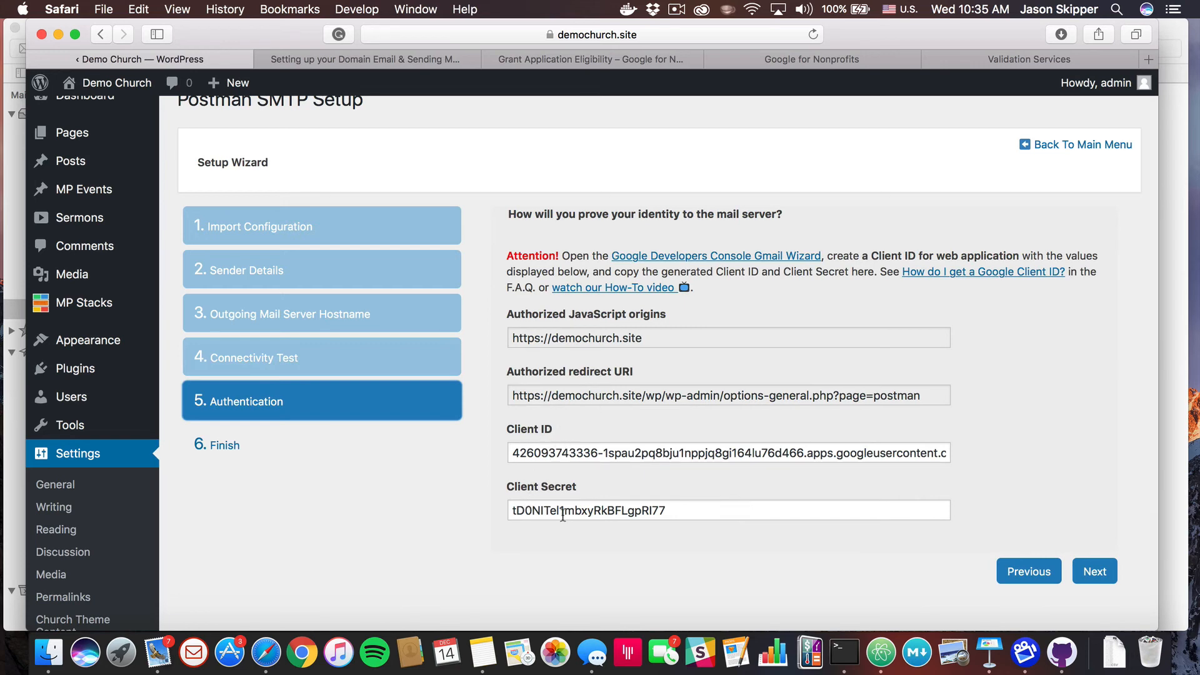
left_click(654, 257)
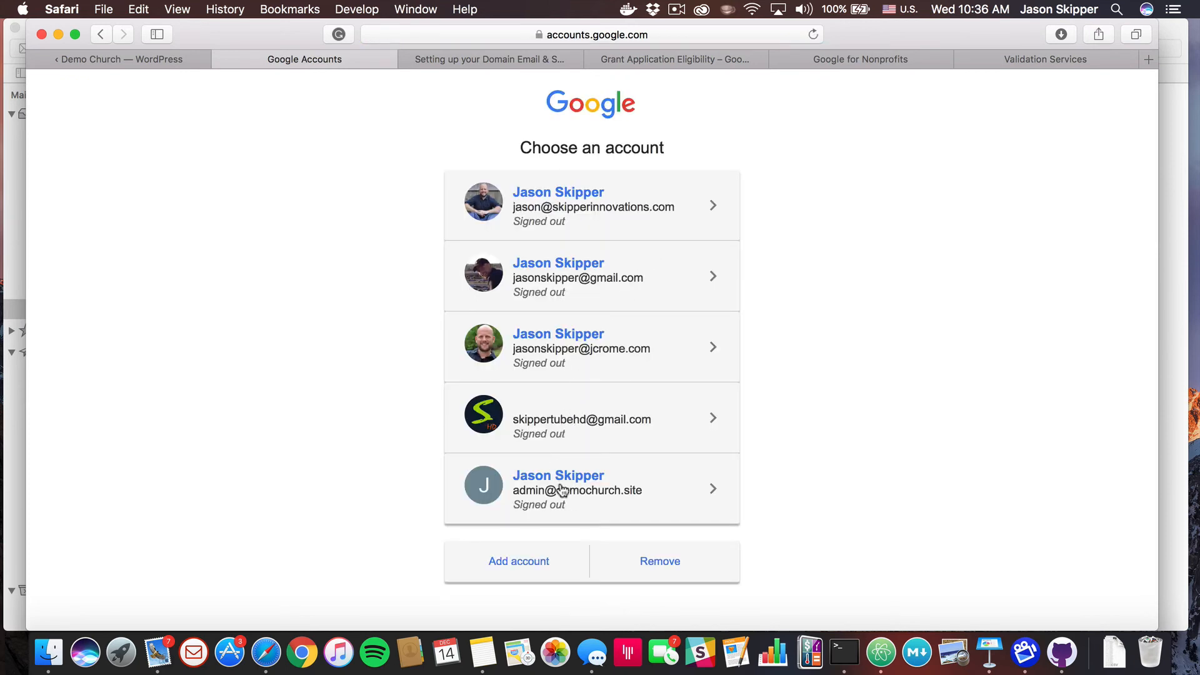
Pick the first listed Google account and sign in with the saved password
left_click(602, 216)
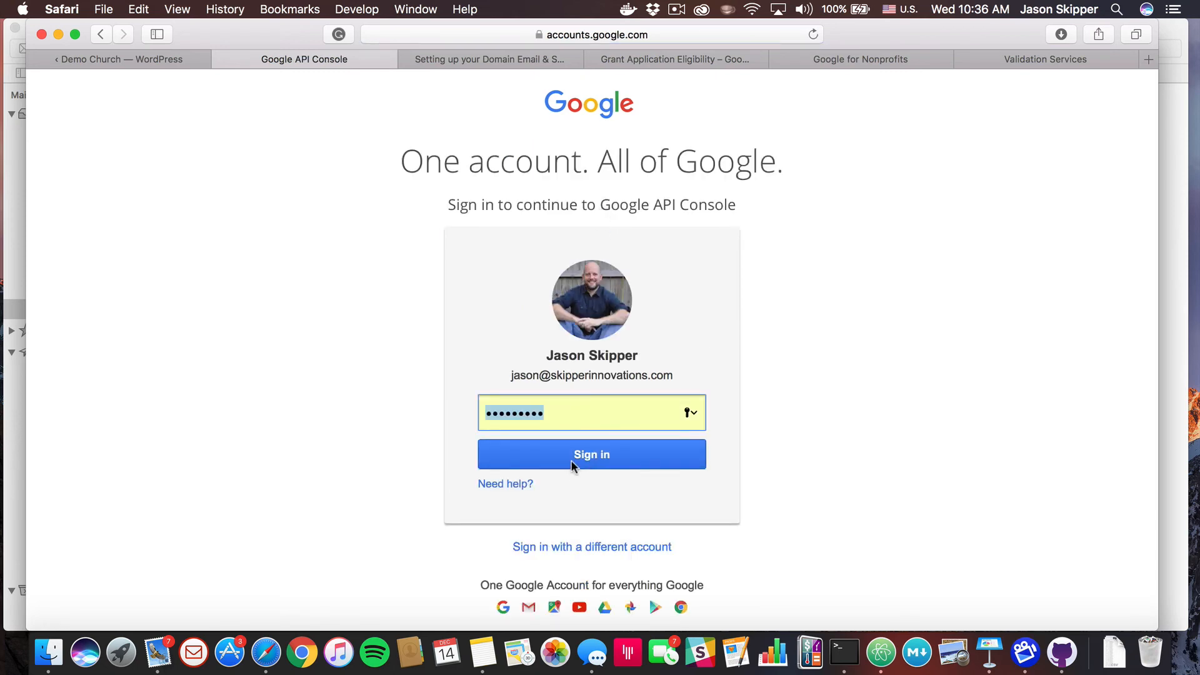
left_click(572, 461)
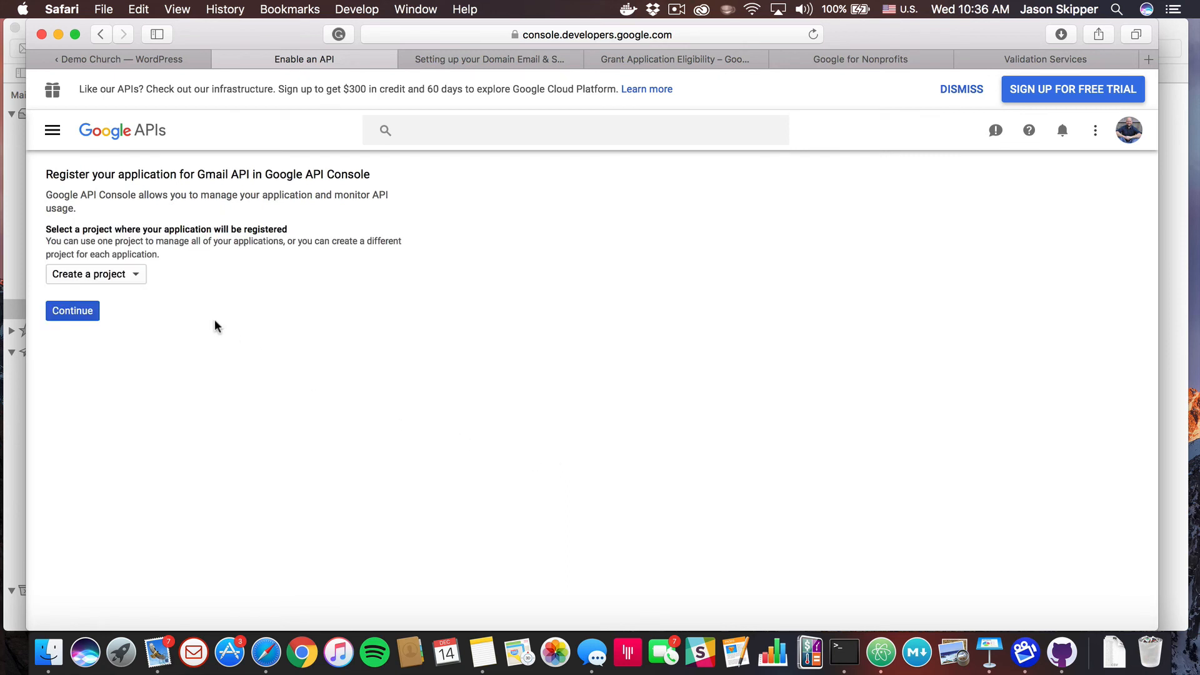
Select the demochurchnew project, enable the Gmail API, and continue to credentials
left_click(135, 275)
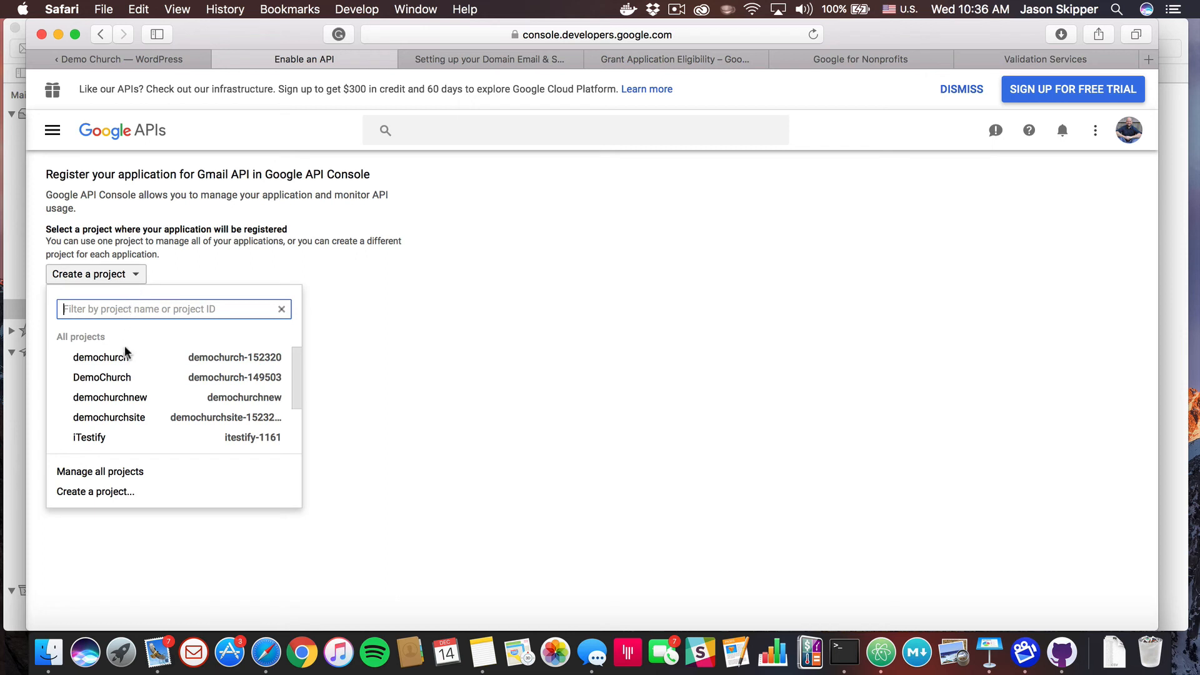
left_click(131, 405)
left_click(82, 314)
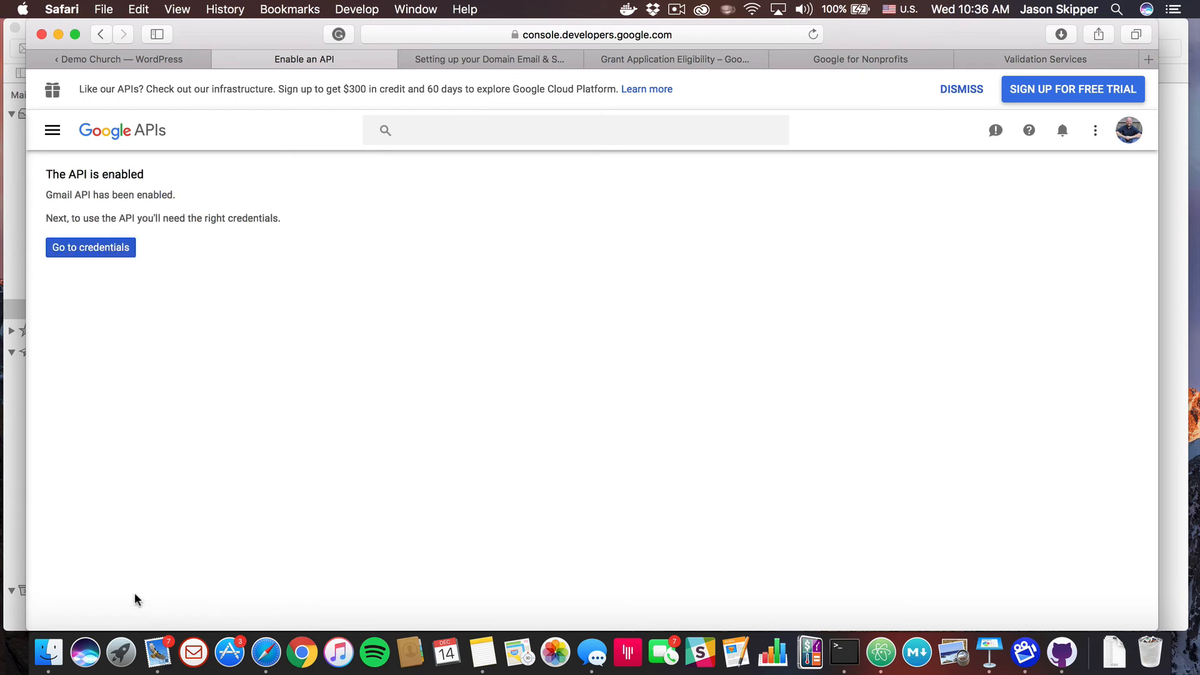
left_click(96, 253)
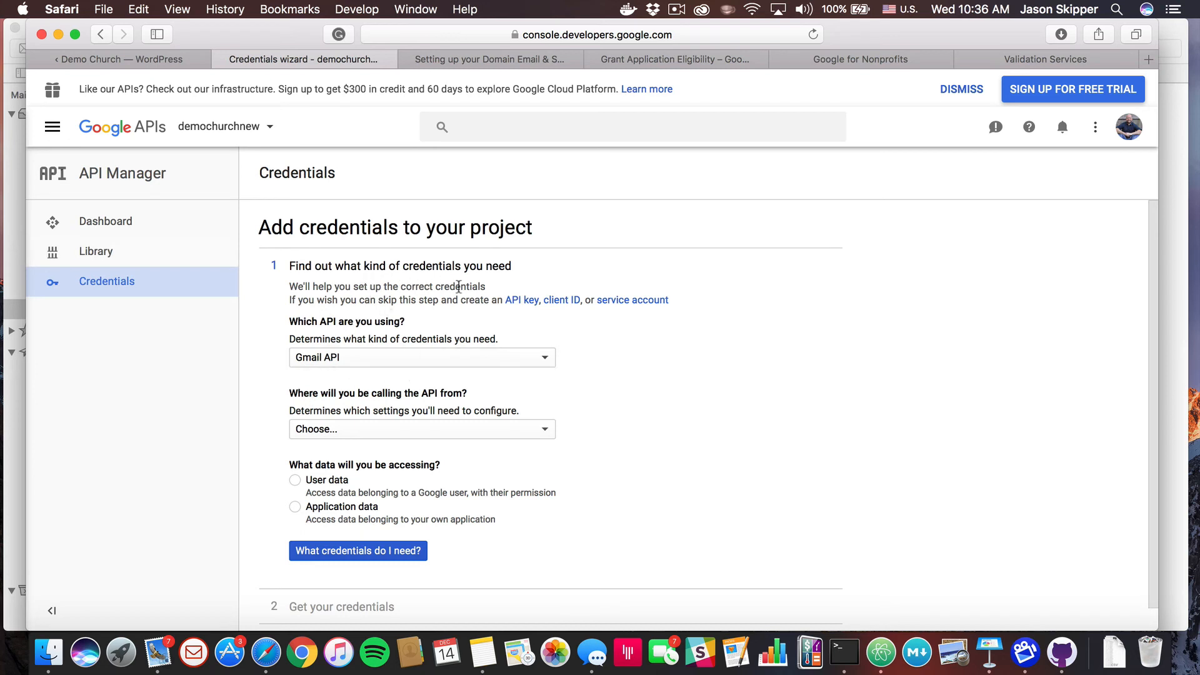
Choose Gmail API, called from Web browser (Javascript) accessing User data, and ask which credentials are needed
left_click(391, 362)
left_click(390, 362)
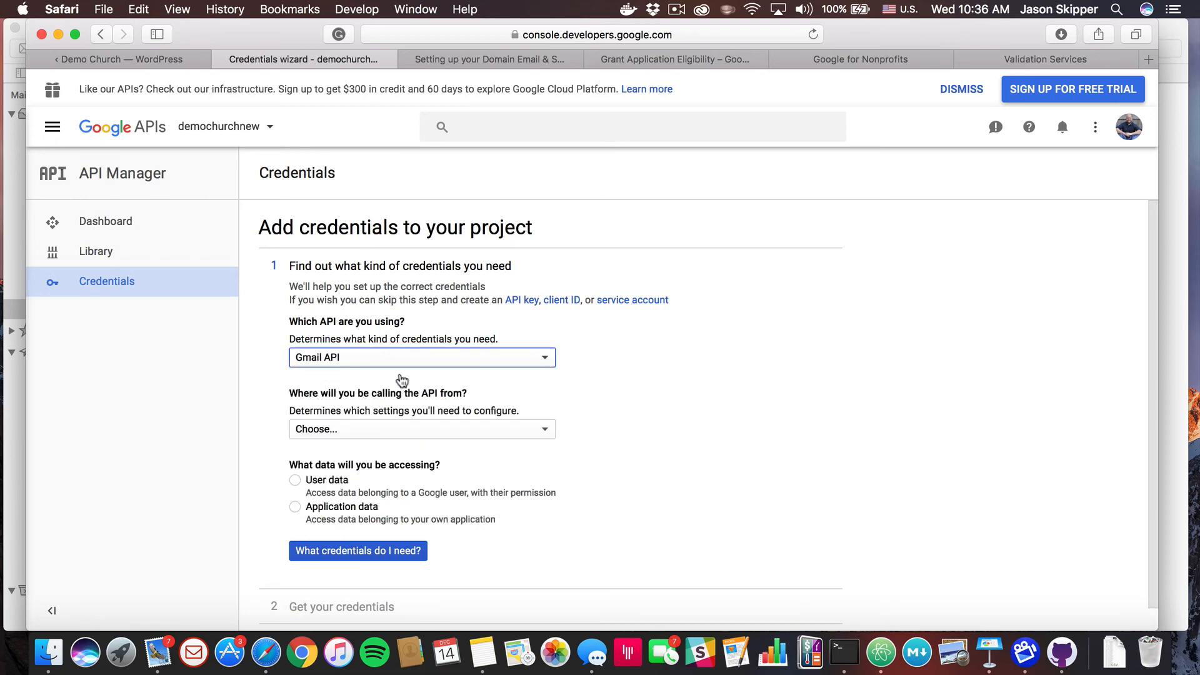
left_click(426, 431)
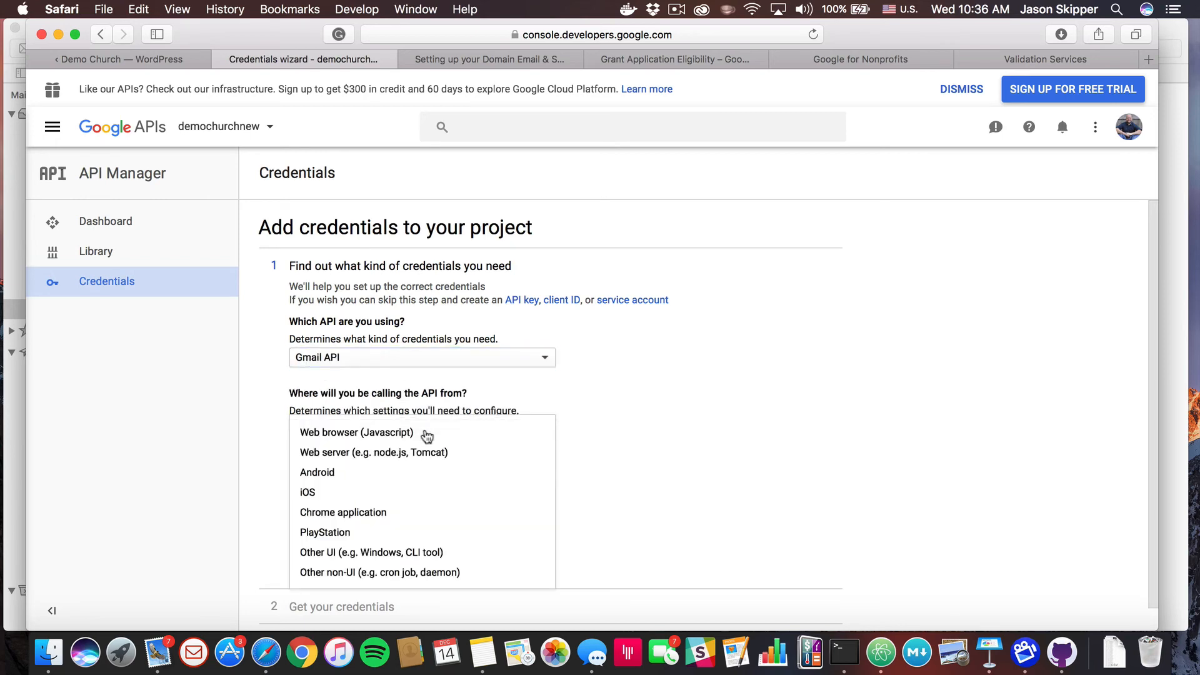
left_click(356, 436)
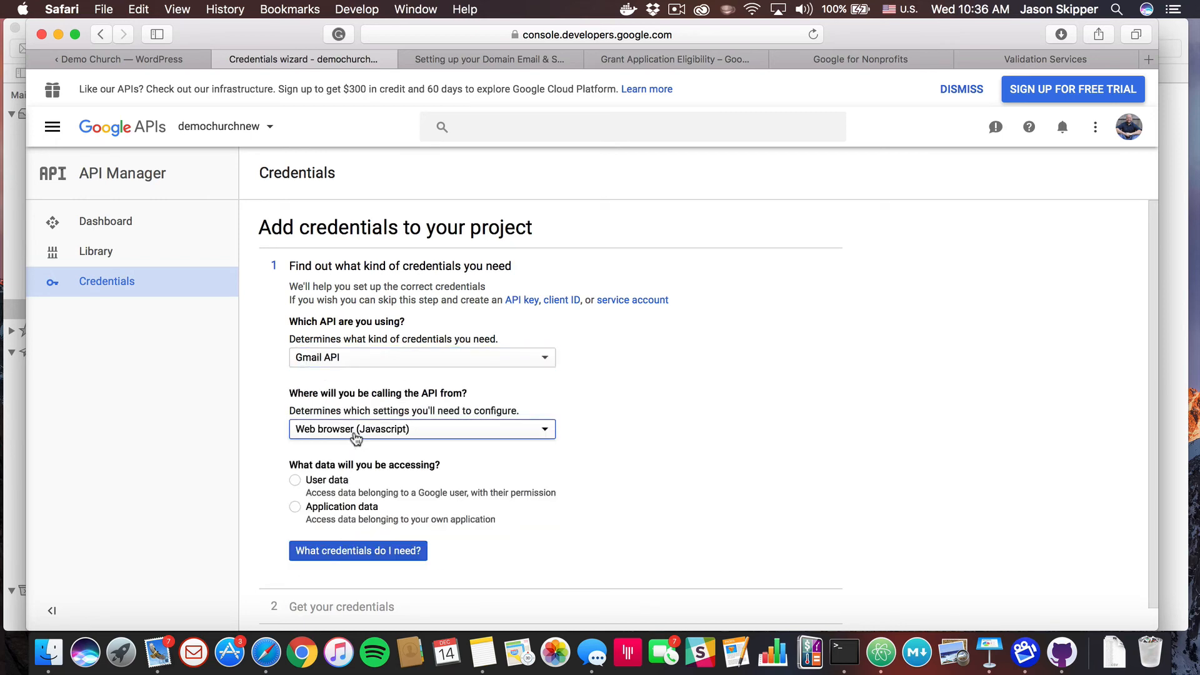
left_click(296, 481)
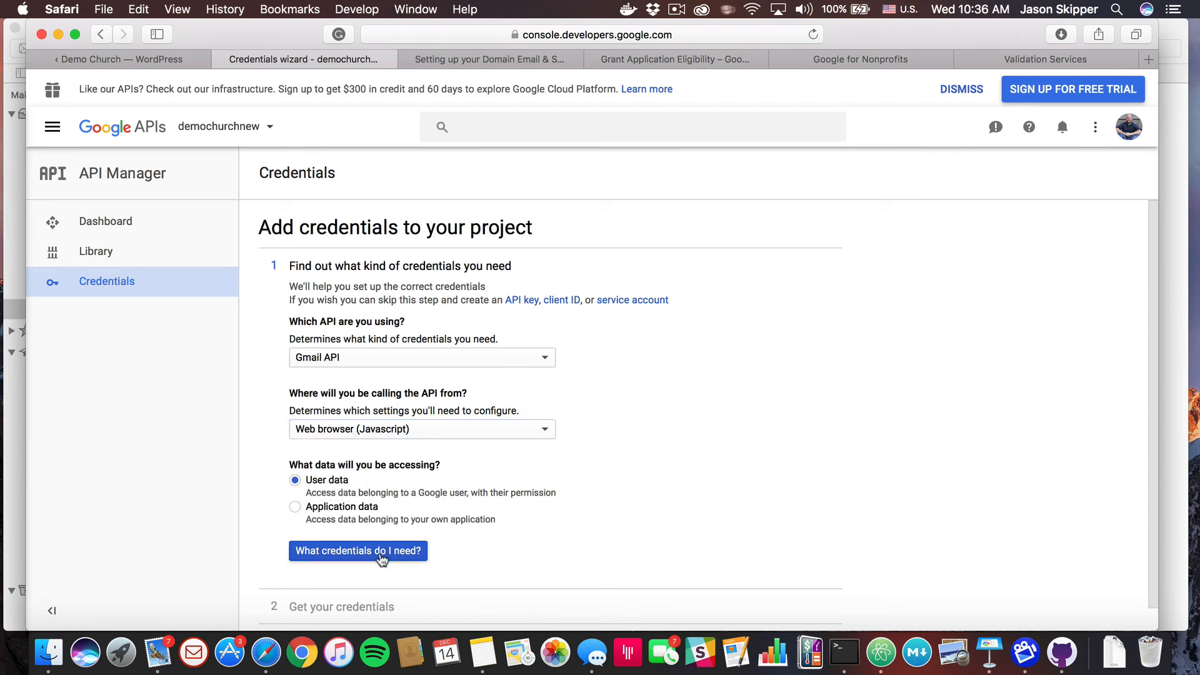
scroll(370, 560, "down", 2)
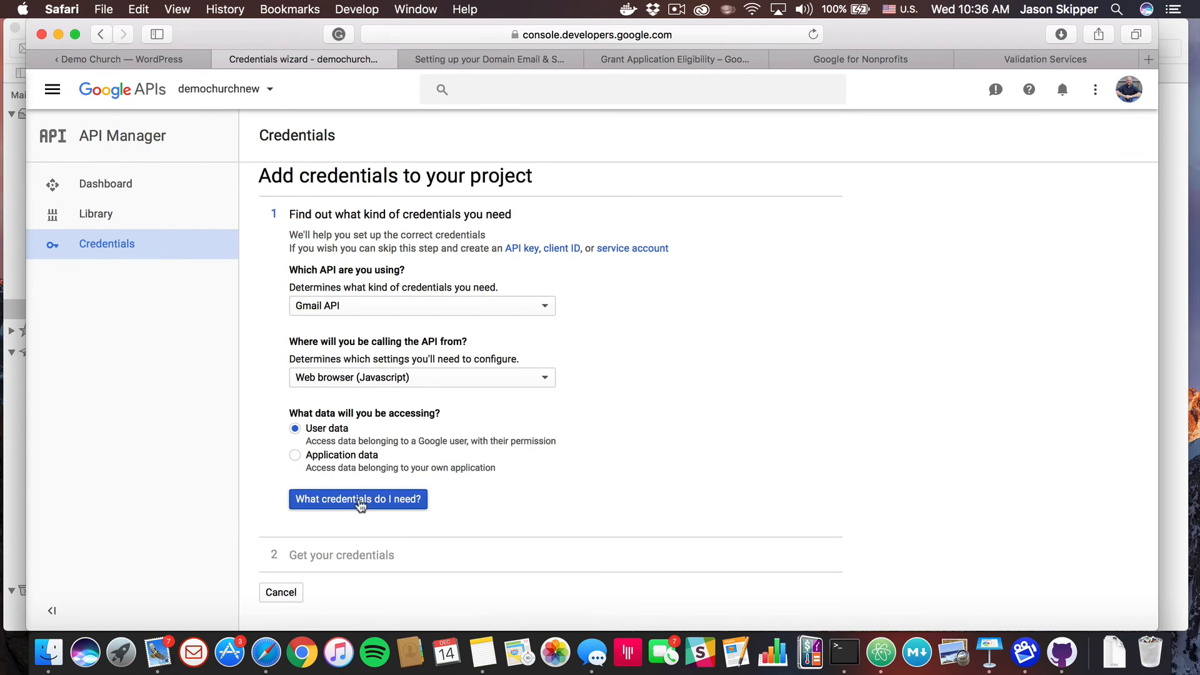
left_click(361, 502)
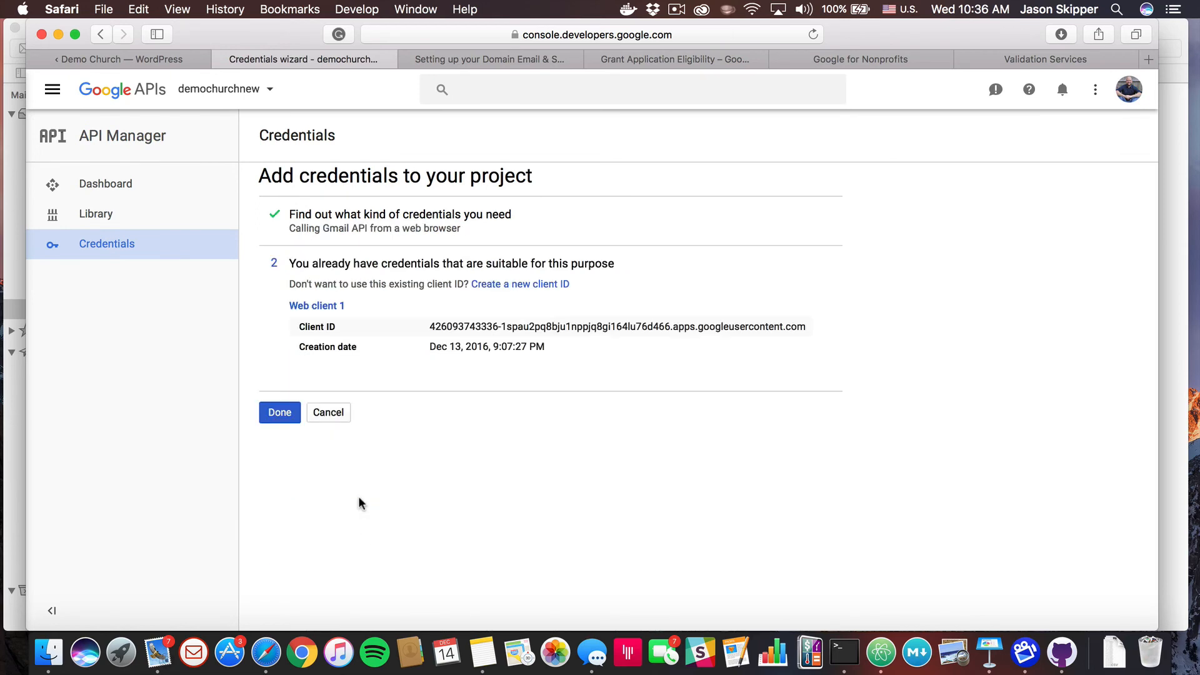
Copy the Google Client ID into the Postman wizard and finish Google's add-credentials wizard
triple_click(569, 327)
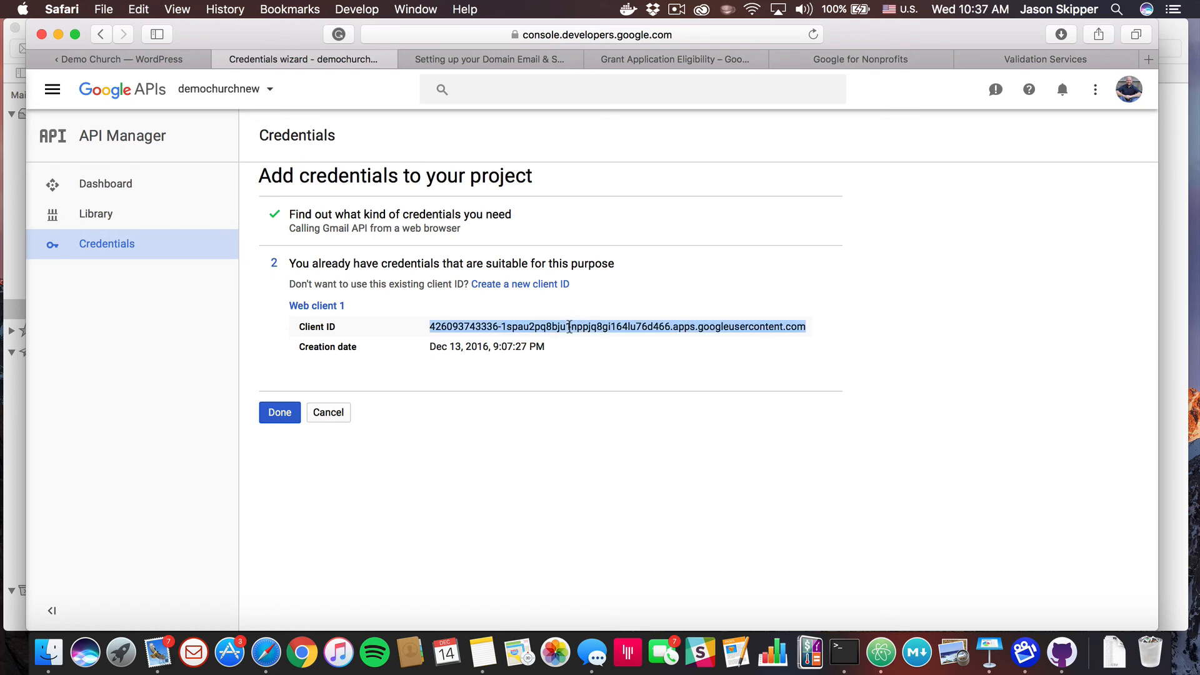
left_click(143, 60)
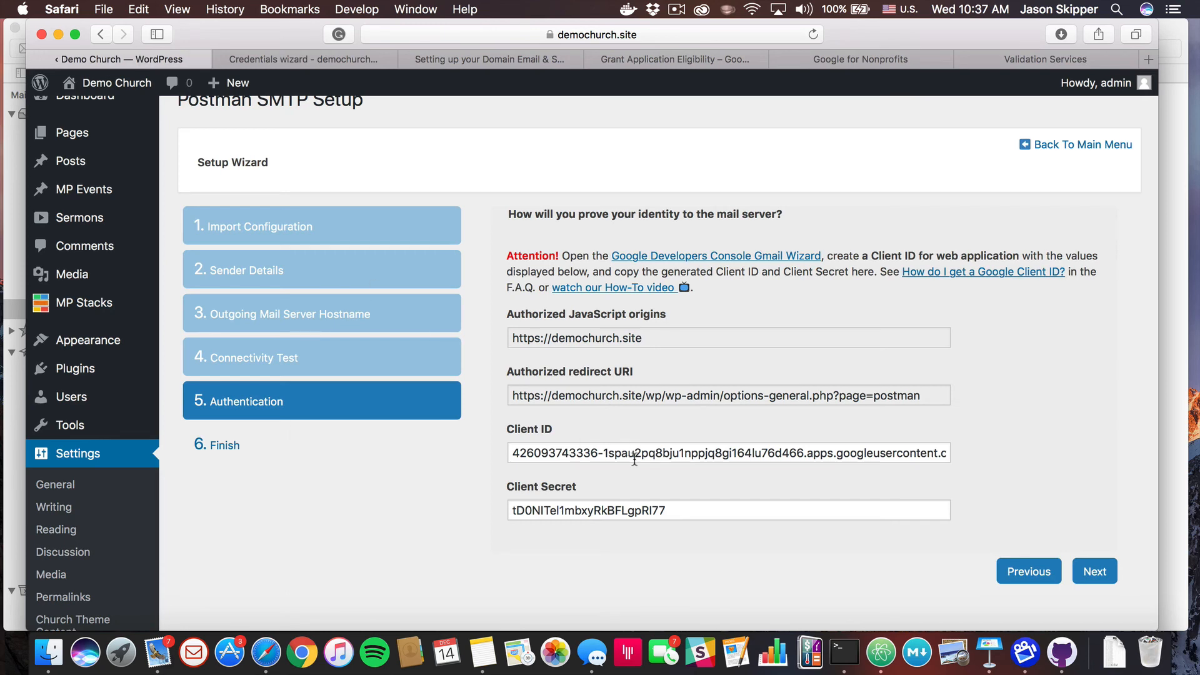
left_click(333, 56)
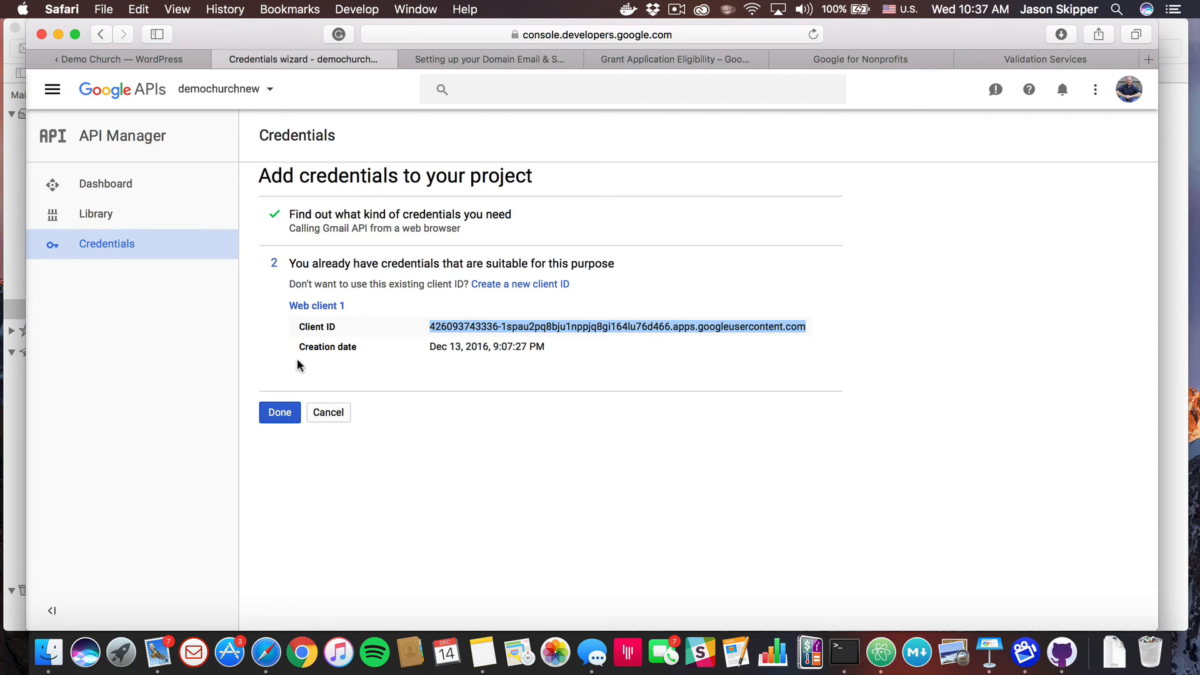
left_click(280, 415)
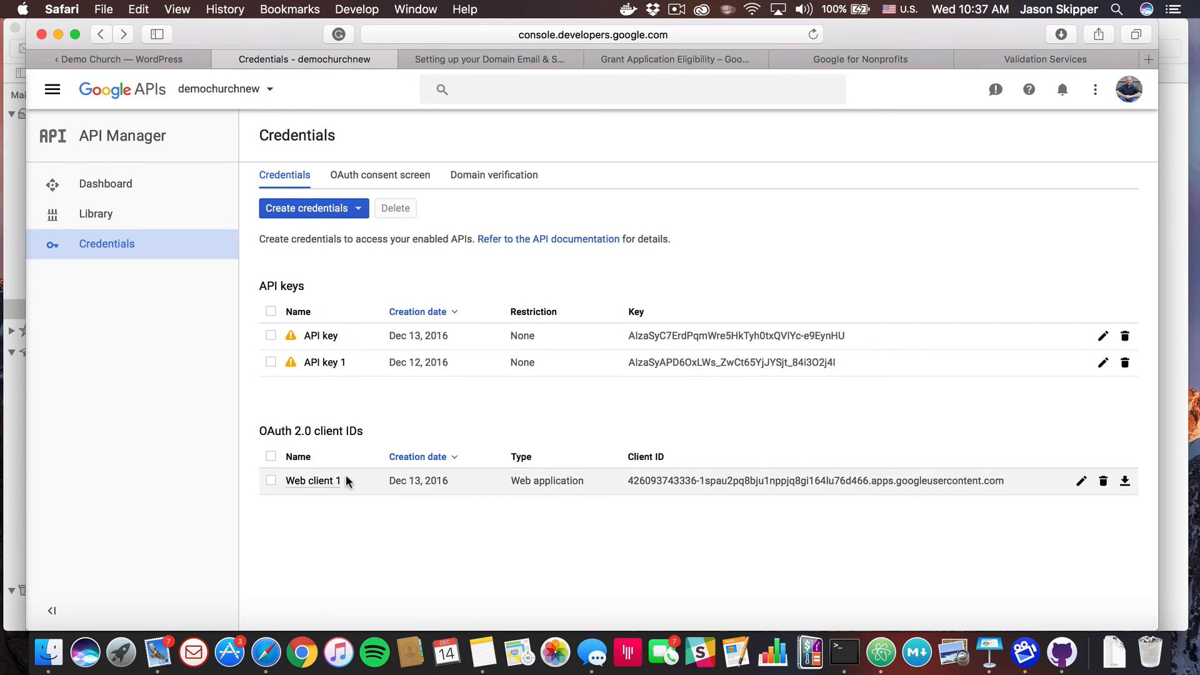
Copy the Web client 1 Client secret into Postman, then complete the wizard to save the settings
left_click(314, 481)
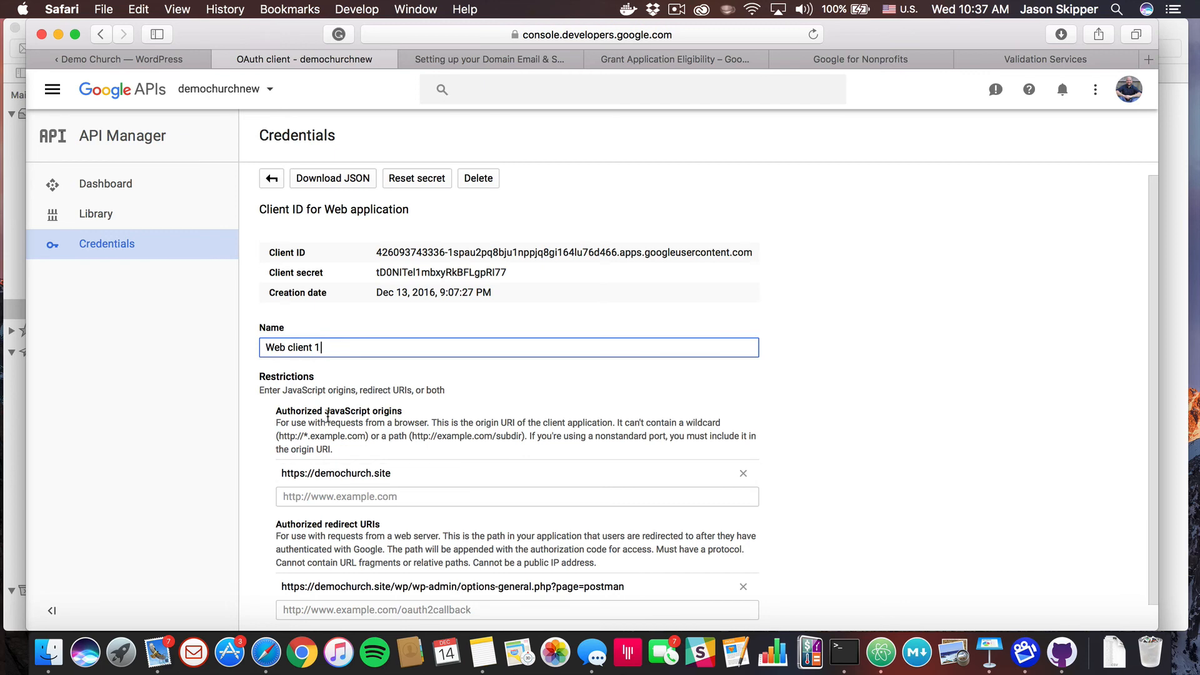
double_click(437, 273)
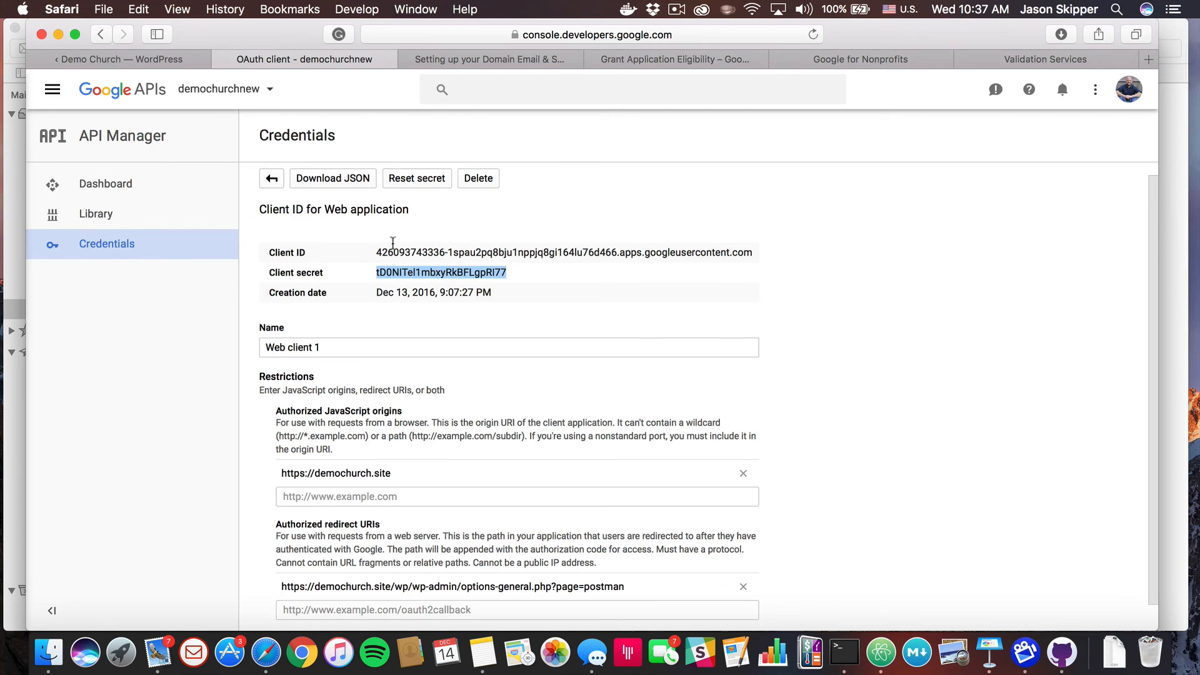
left_click(271, 179)
left_click(131, 58)
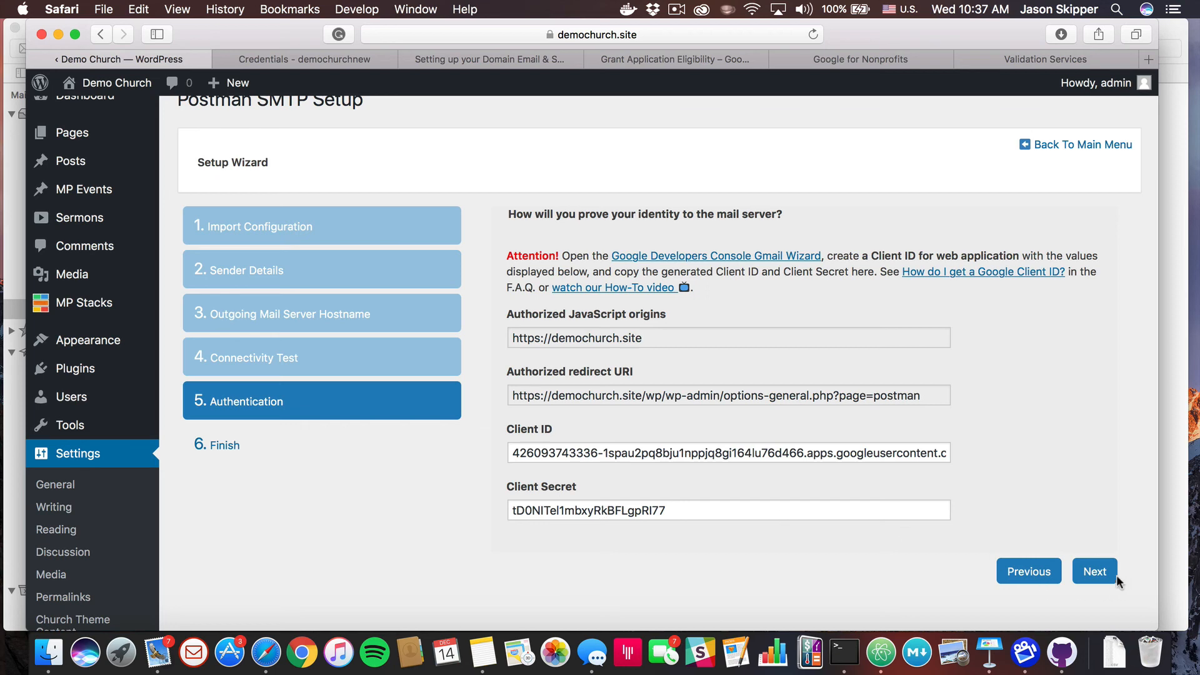
left_click(1095, 574)
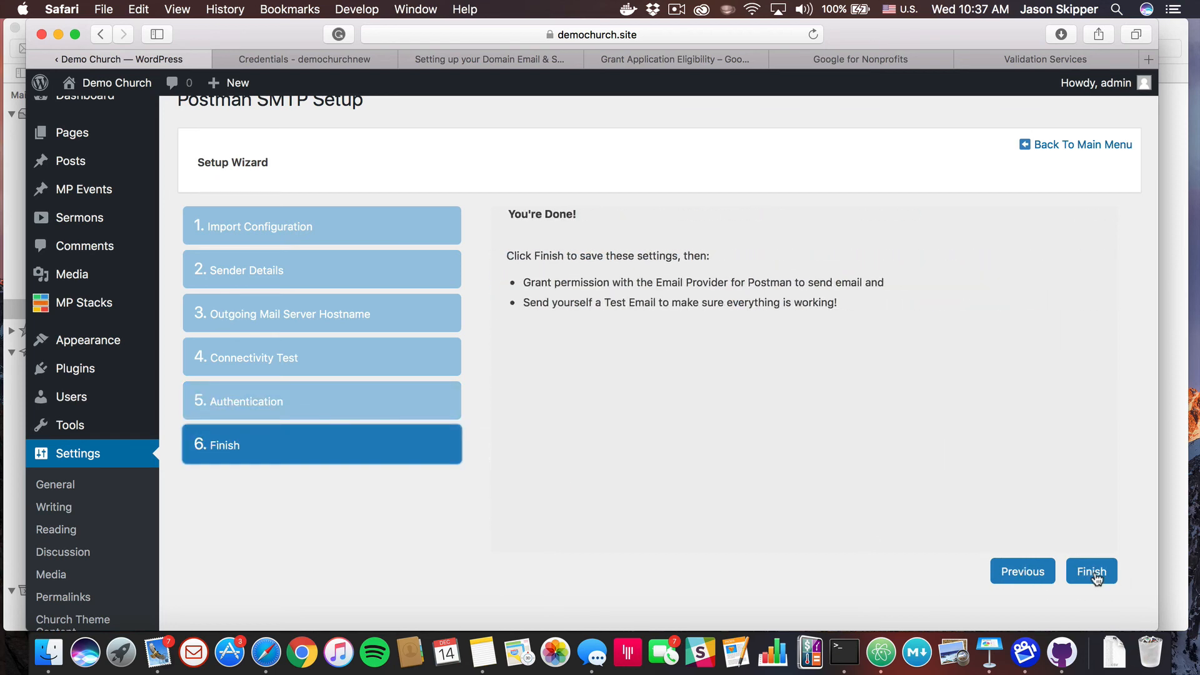
left_click(1094, 574)
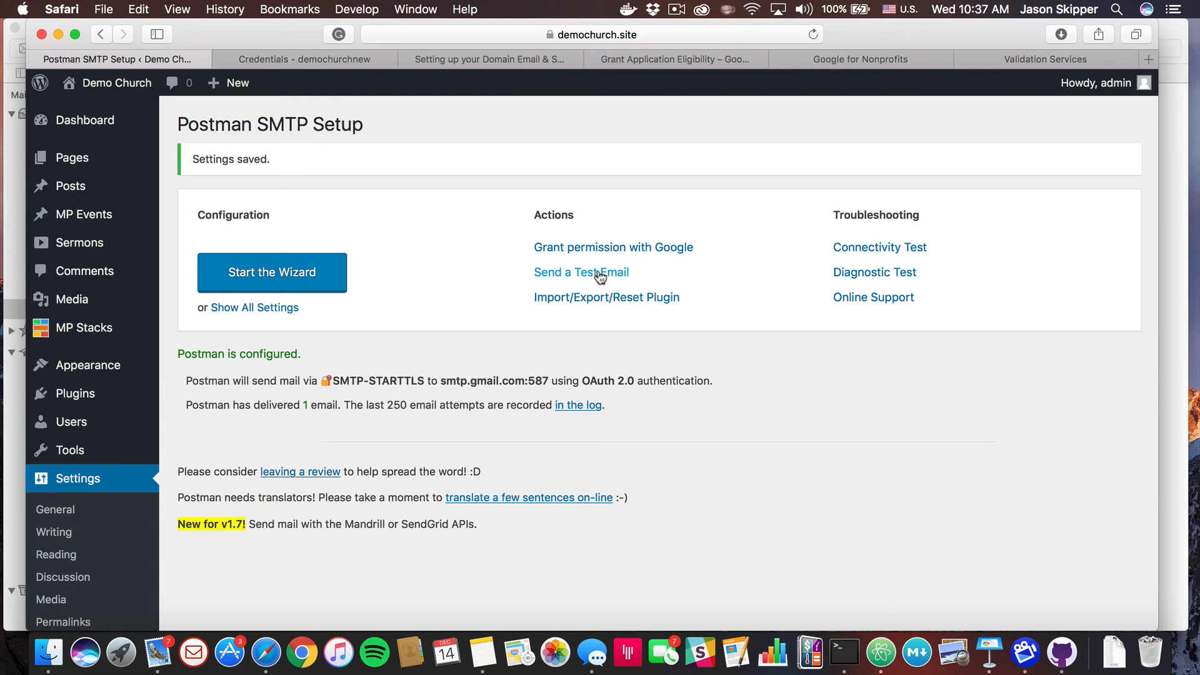
Go to the public Demo Church website's Connect page and its contact form
mouse_move(100, 84)
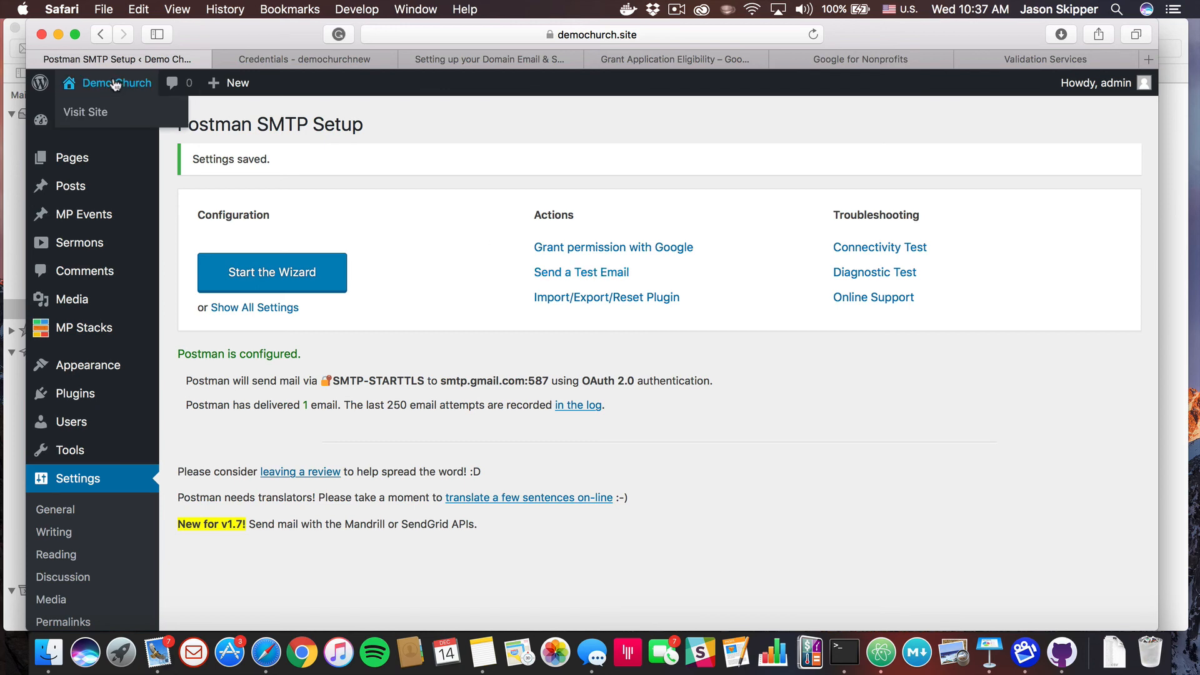
left_click(96, 115)
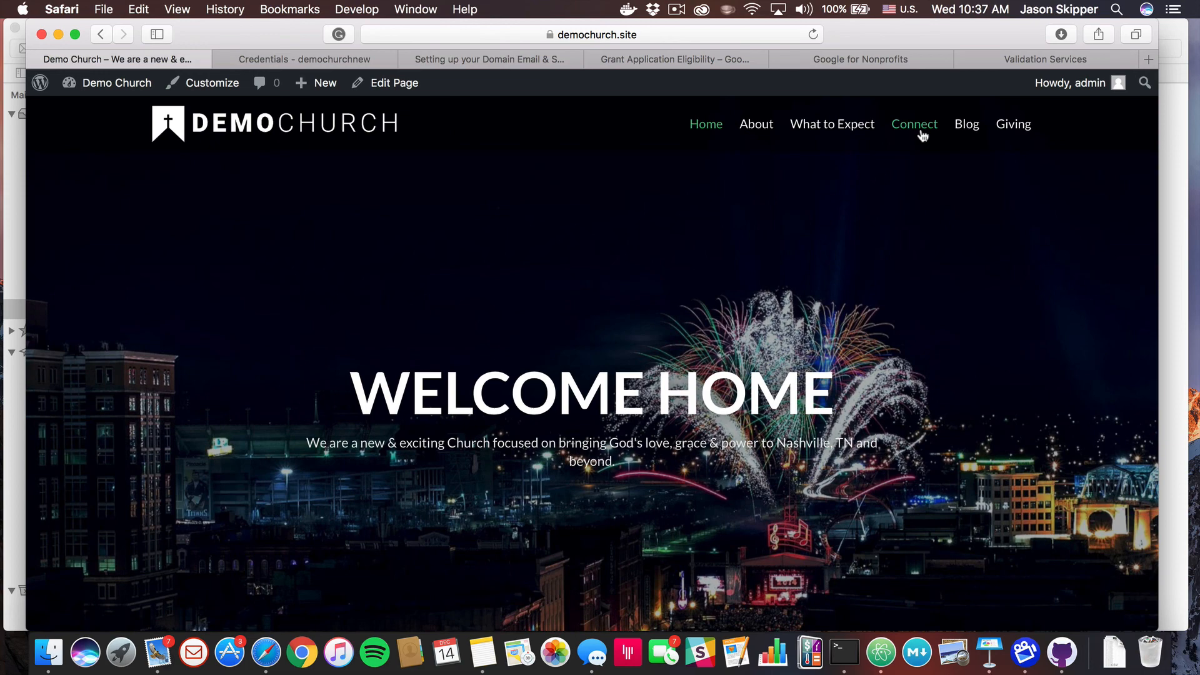
left_click(915, 125)
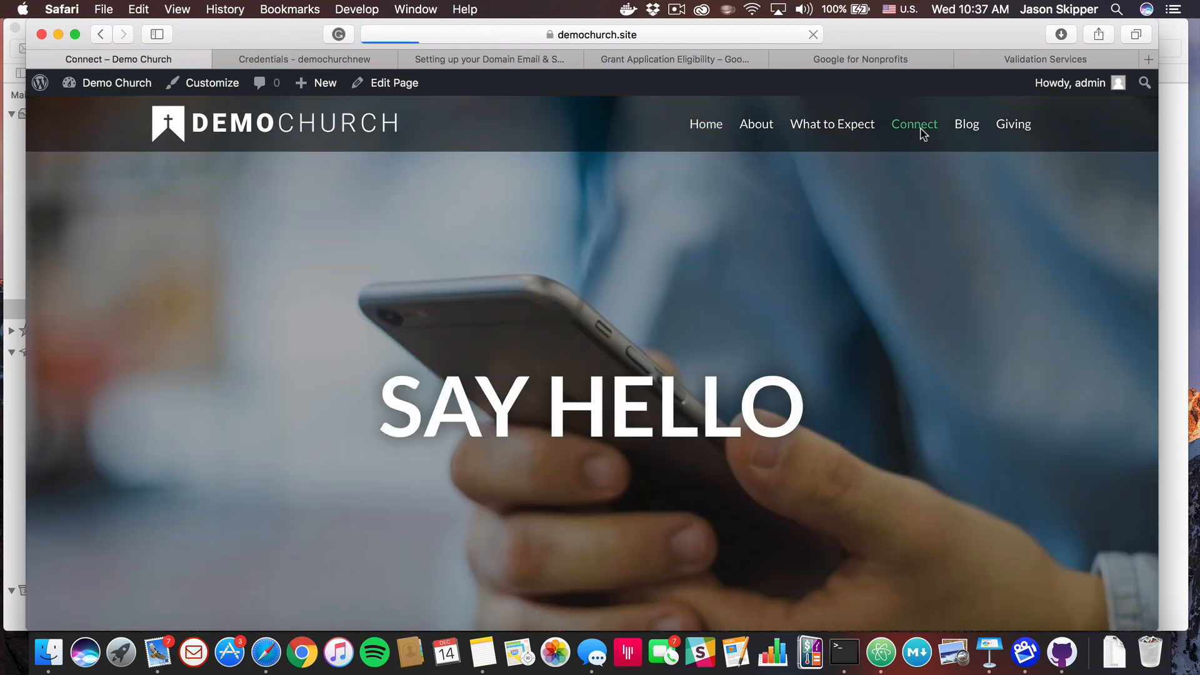
scroll(704, 377, "down", 10)
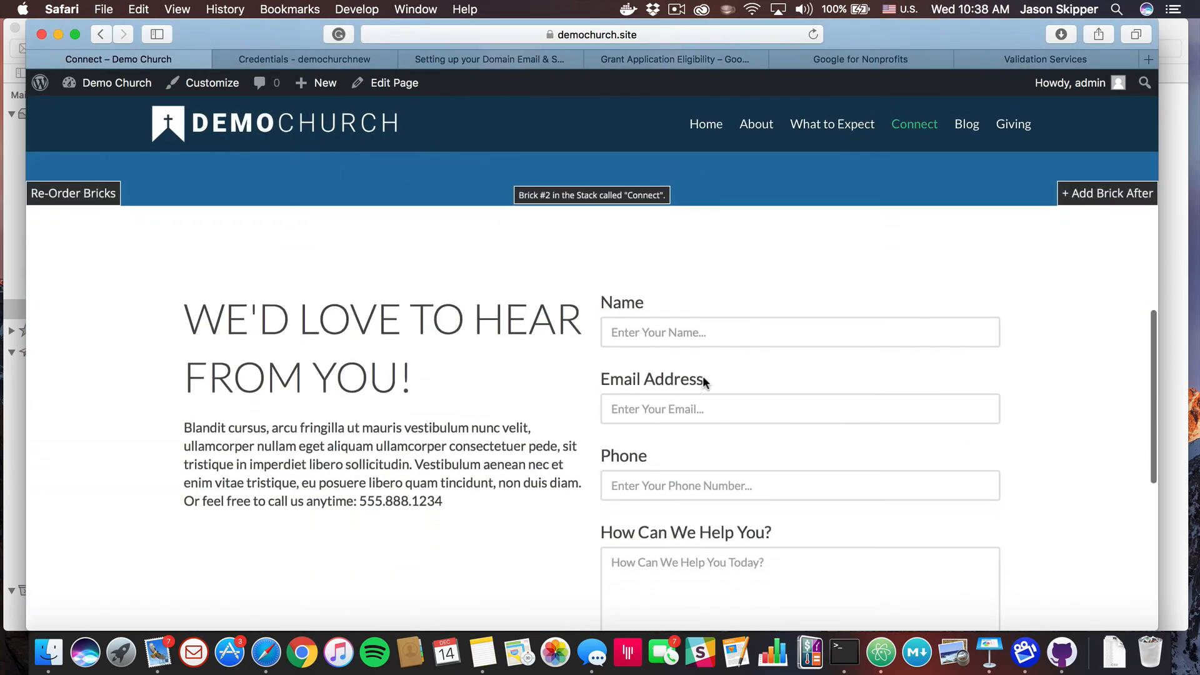
Fill in the sender's name and a Gmail e-mail address, leaving the phone field blank
left_click(662, 274)
type("Jason")
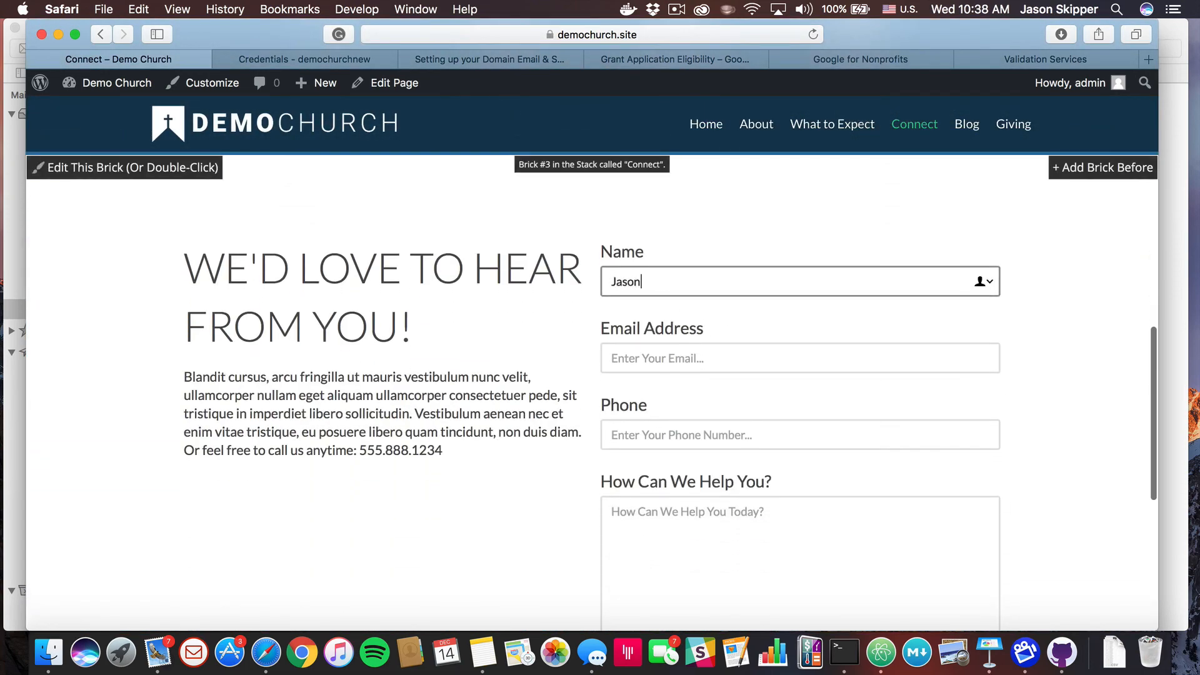
key("Tab")
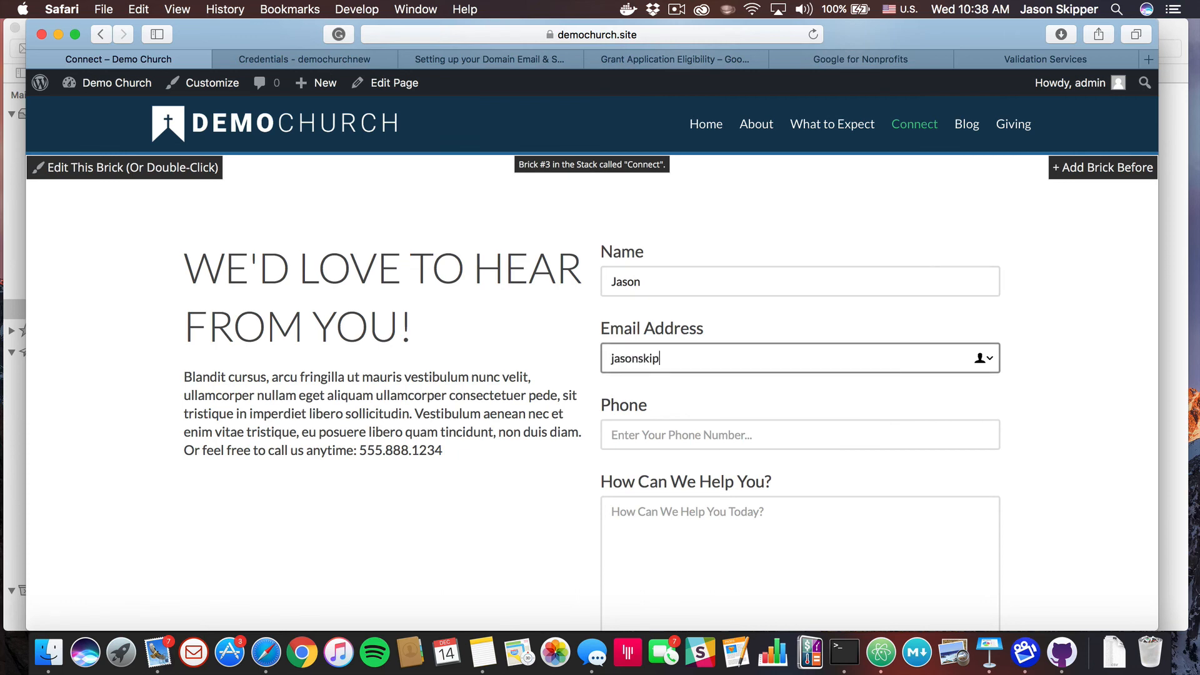
key("Tab")
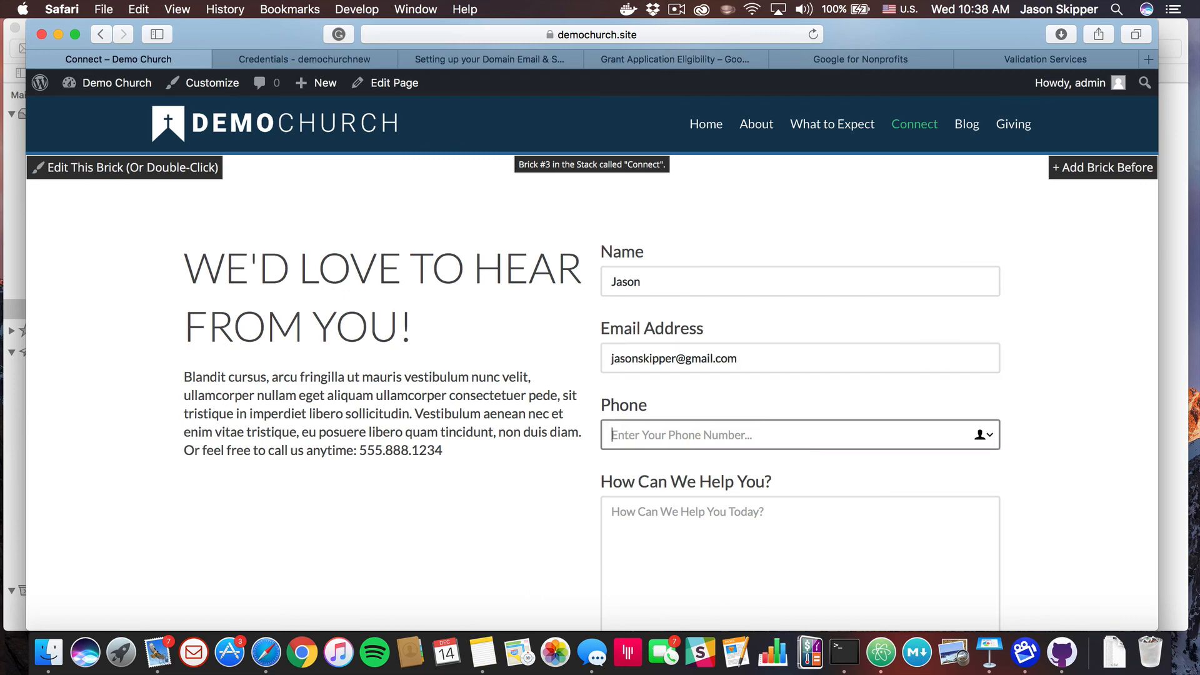
key("Tab")
Write the message 'I'm just testing this to see if it works correctly!' with a 'See you soon...' sign-off and submit
scroll(677, 350, "down", 5)
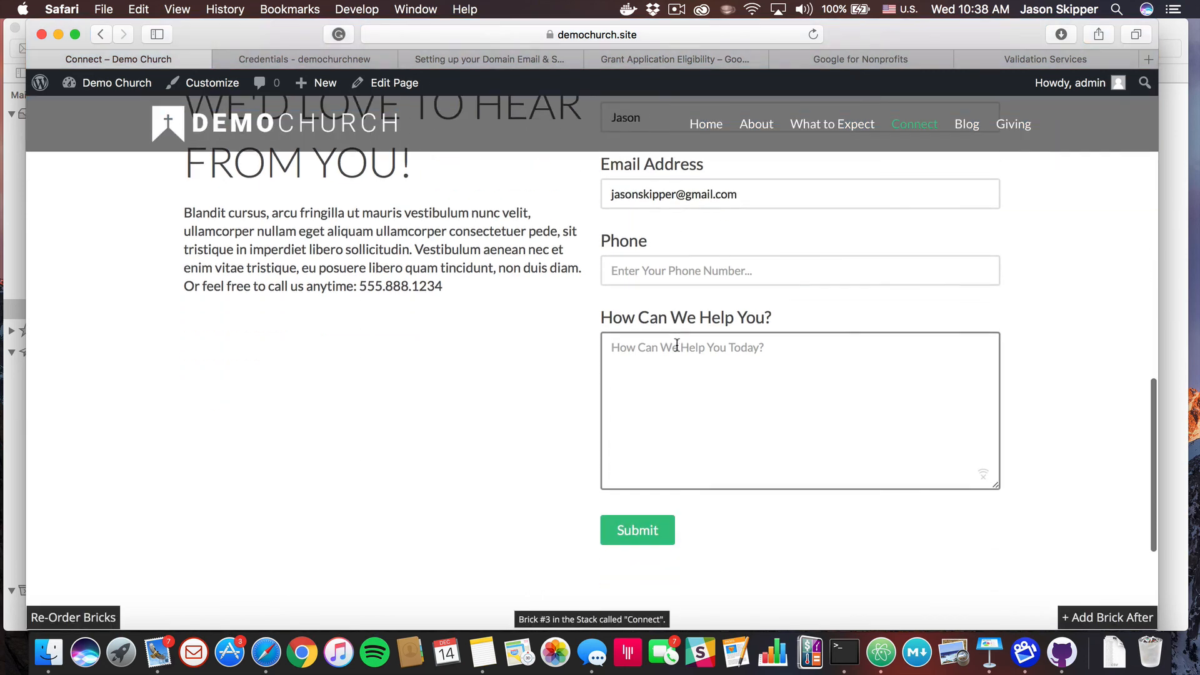
type("I'm jus")
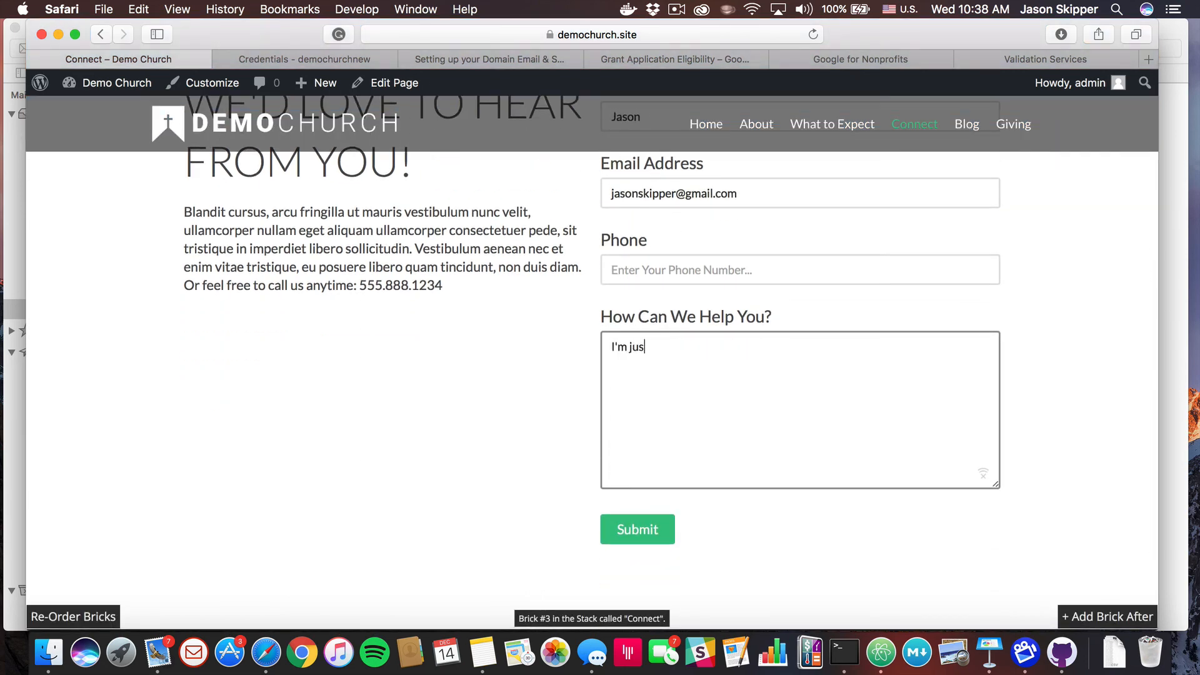
type("t testing this to see if it work")
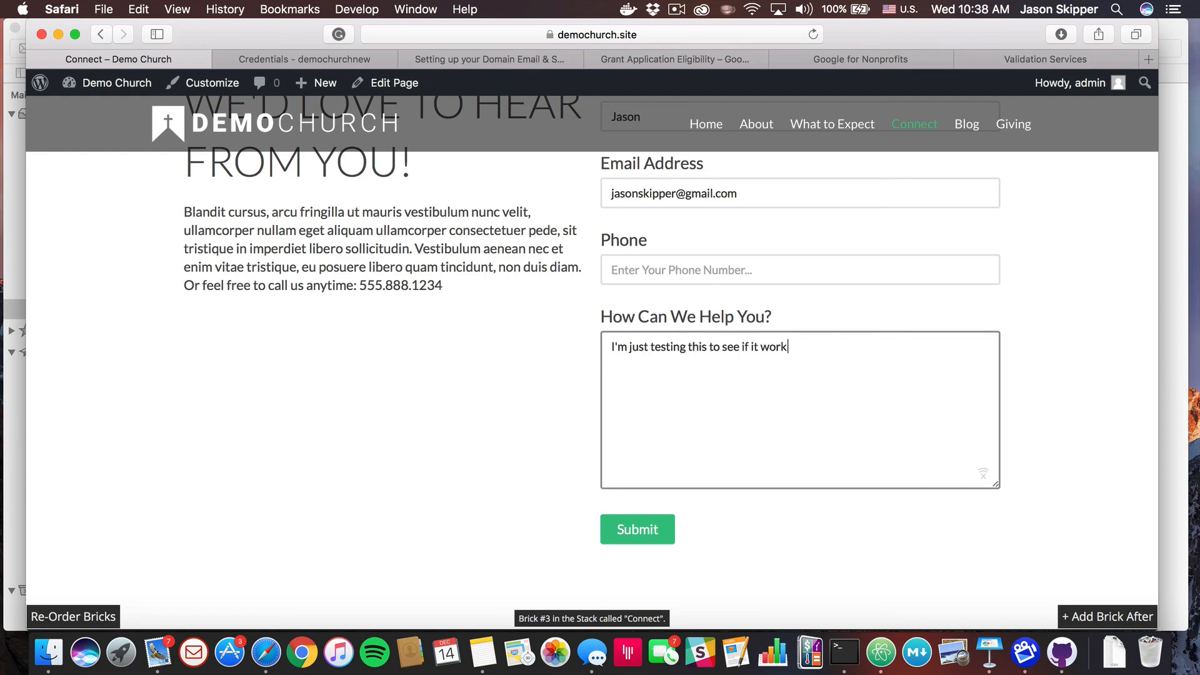
type("s correctly!")
key("Return")
type("See you soon...  ")
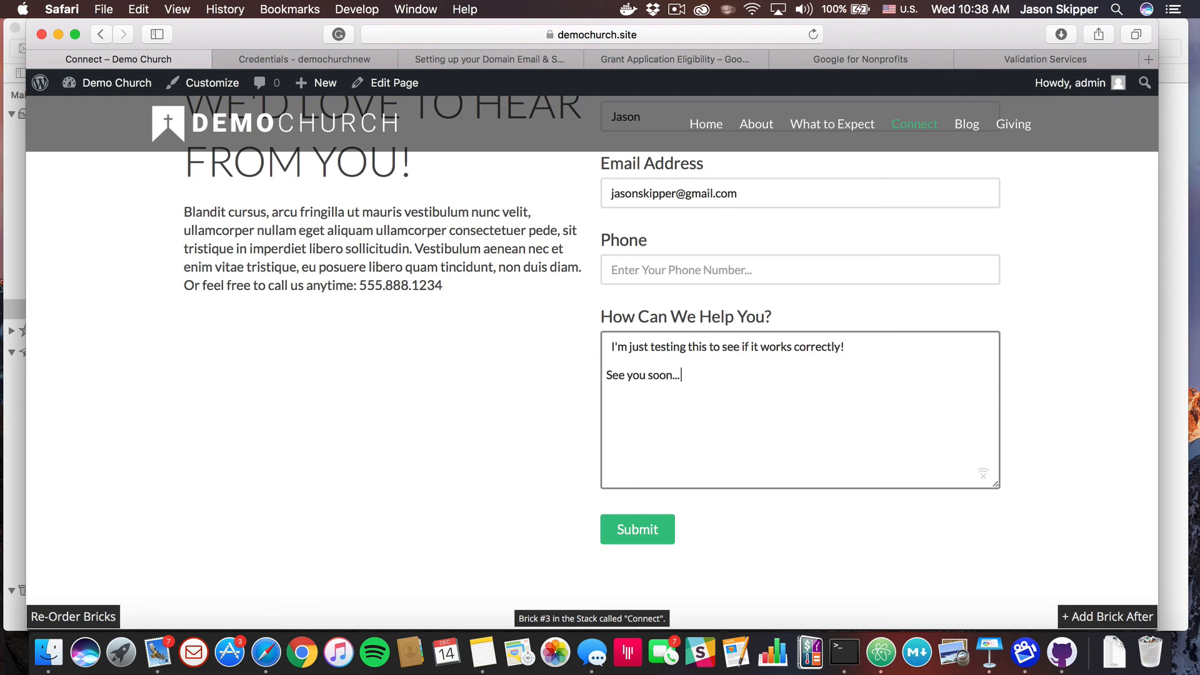
type("Jaosn")
key("BackSpace")
key("BackSpace")
key("BackSpace")
type("son")
left_click(640, 529)
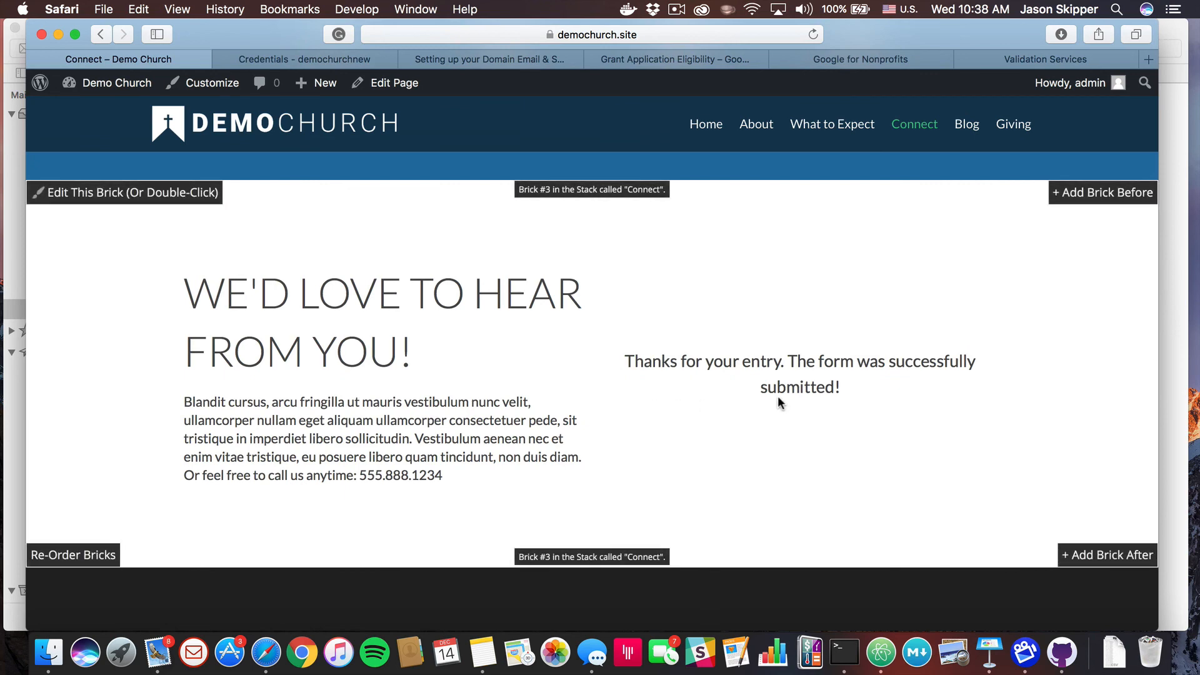
In Mail, read the Demo Church form submission in the other account's inbox, then close Mail
left_click(158, 652)
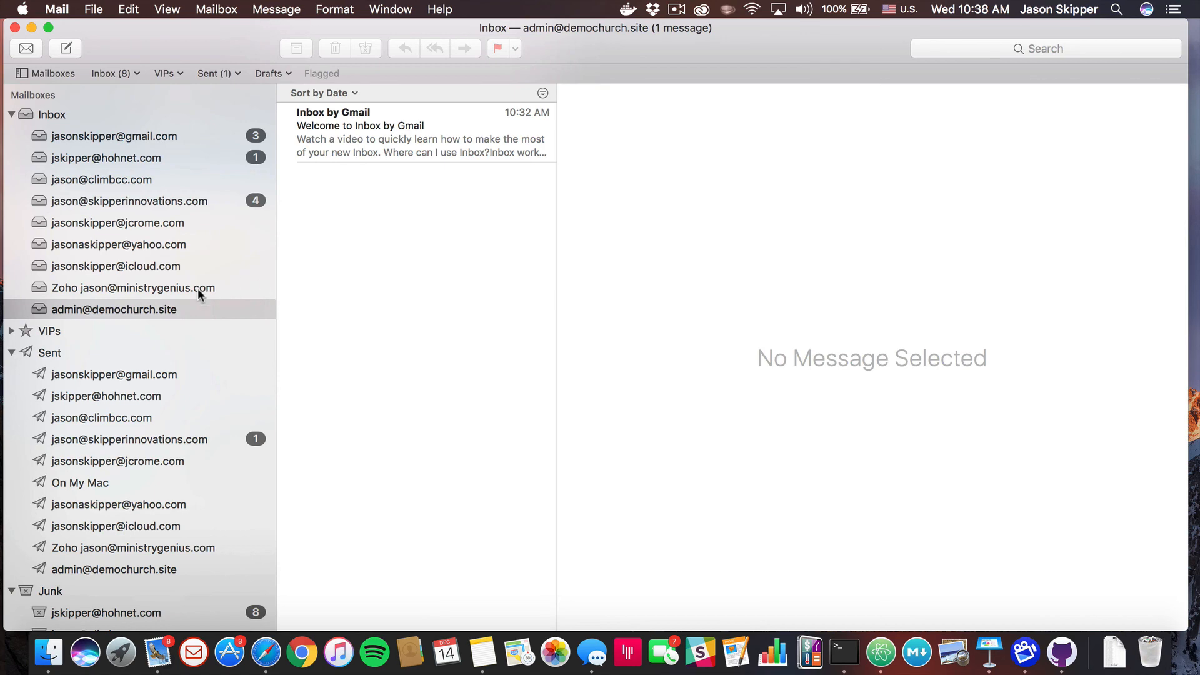
left_click(145, 198)
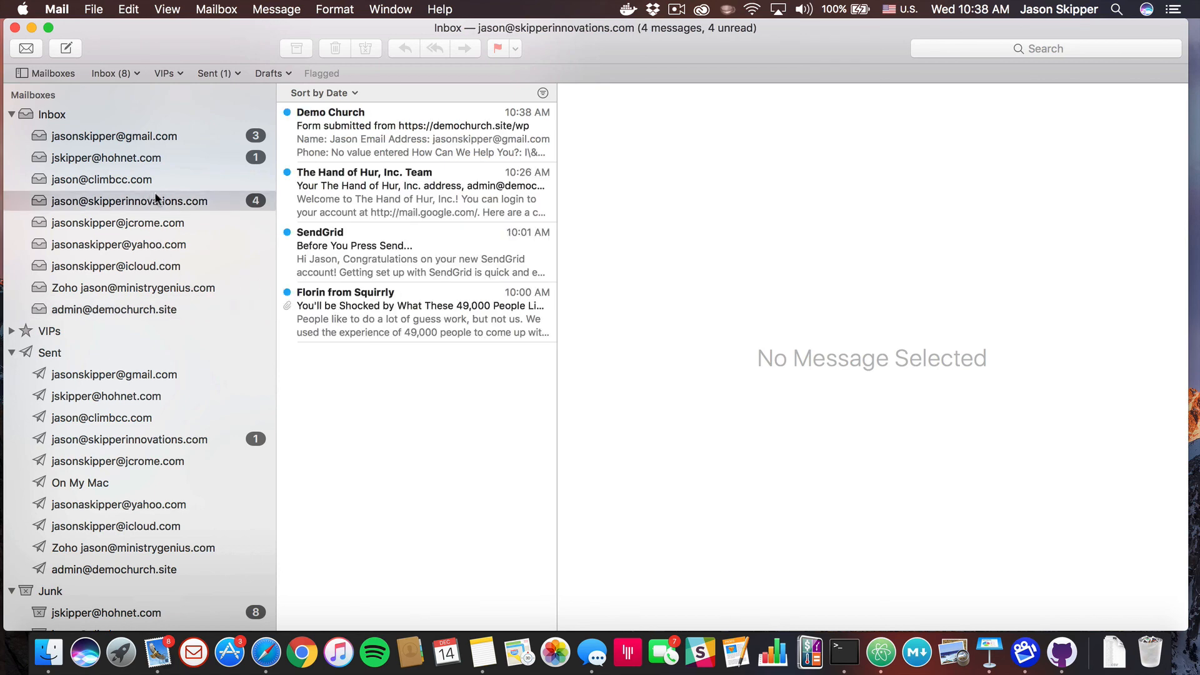
left_click(373, 140)
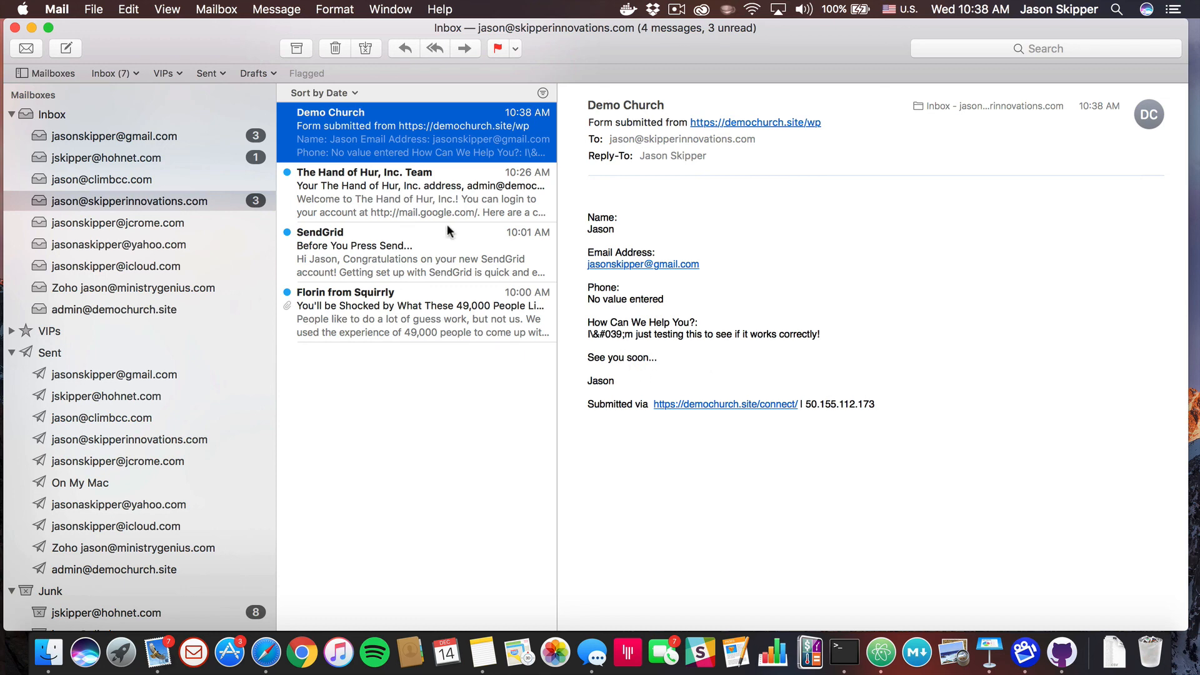
left_click(395, 197)
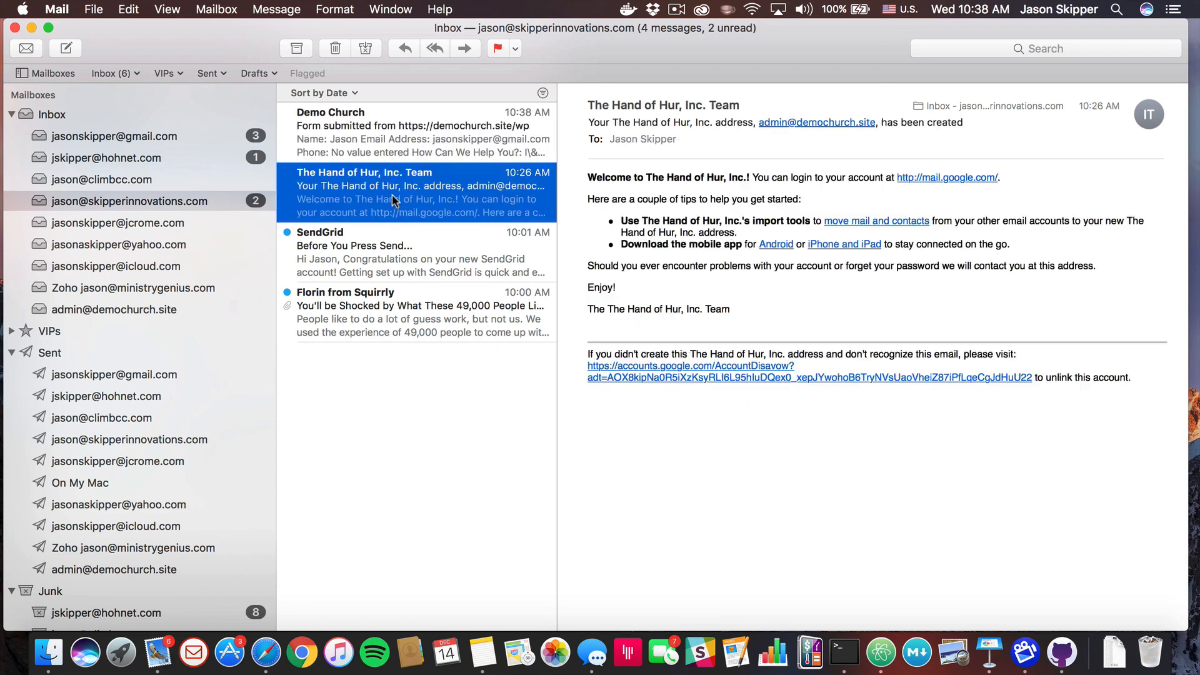
left_click(379, 252)
left_click(370, 301)
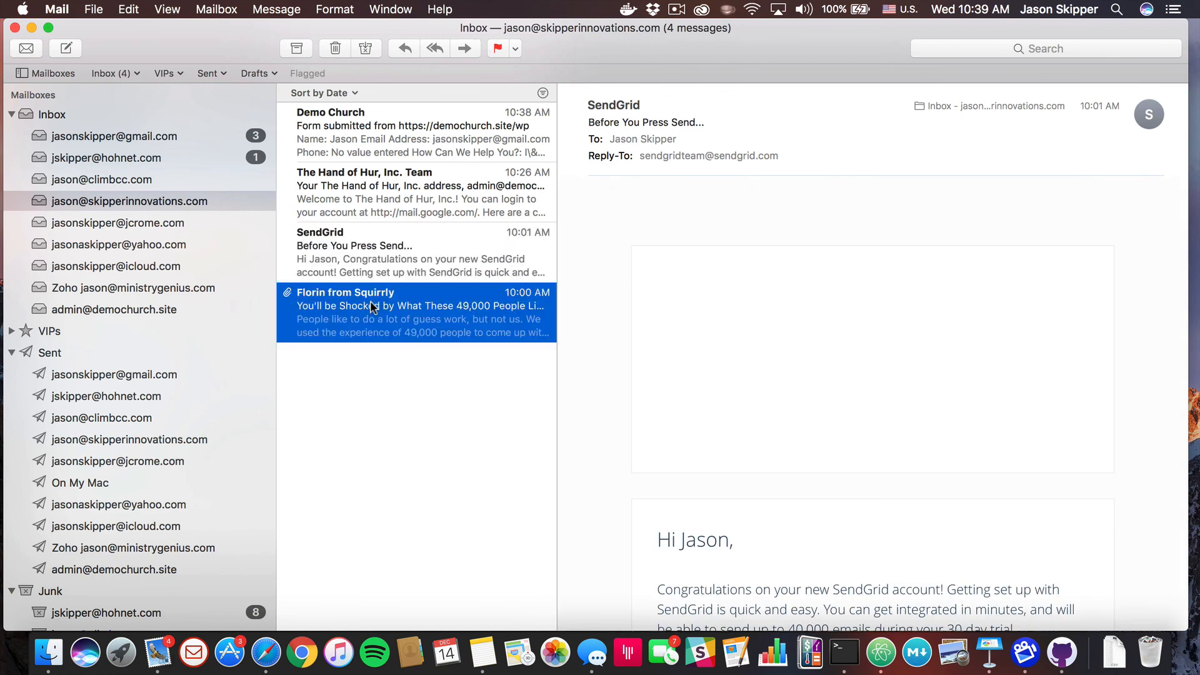
left_click(176, 137)
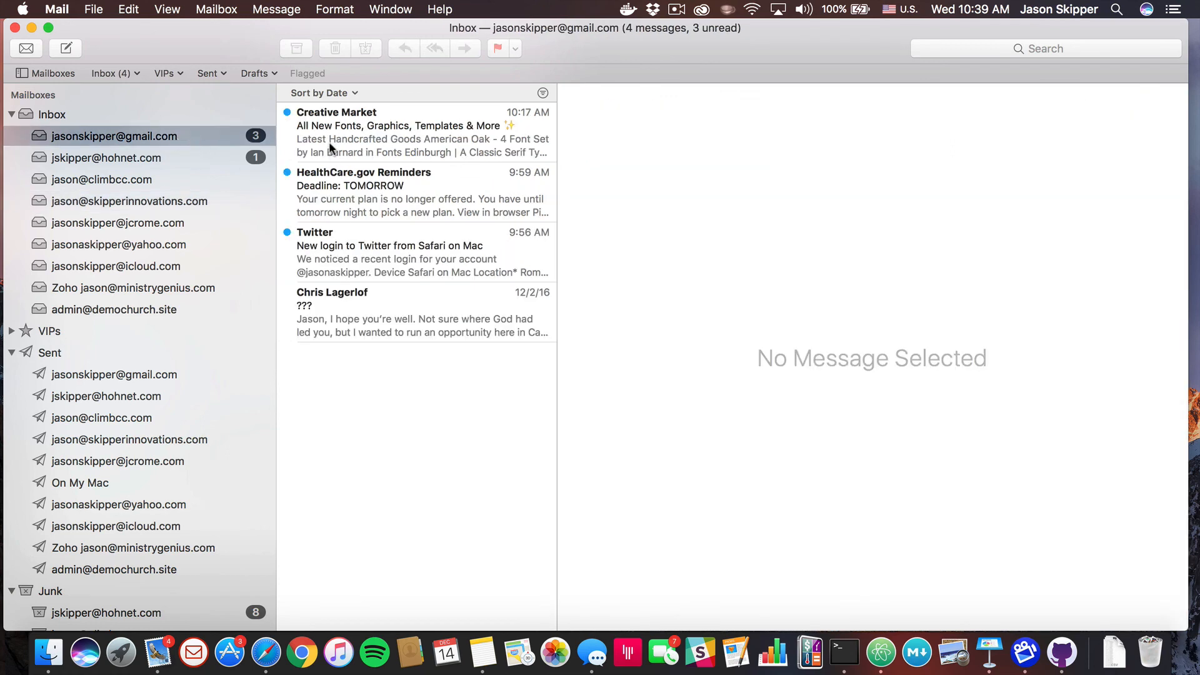
left_click(15, 27)
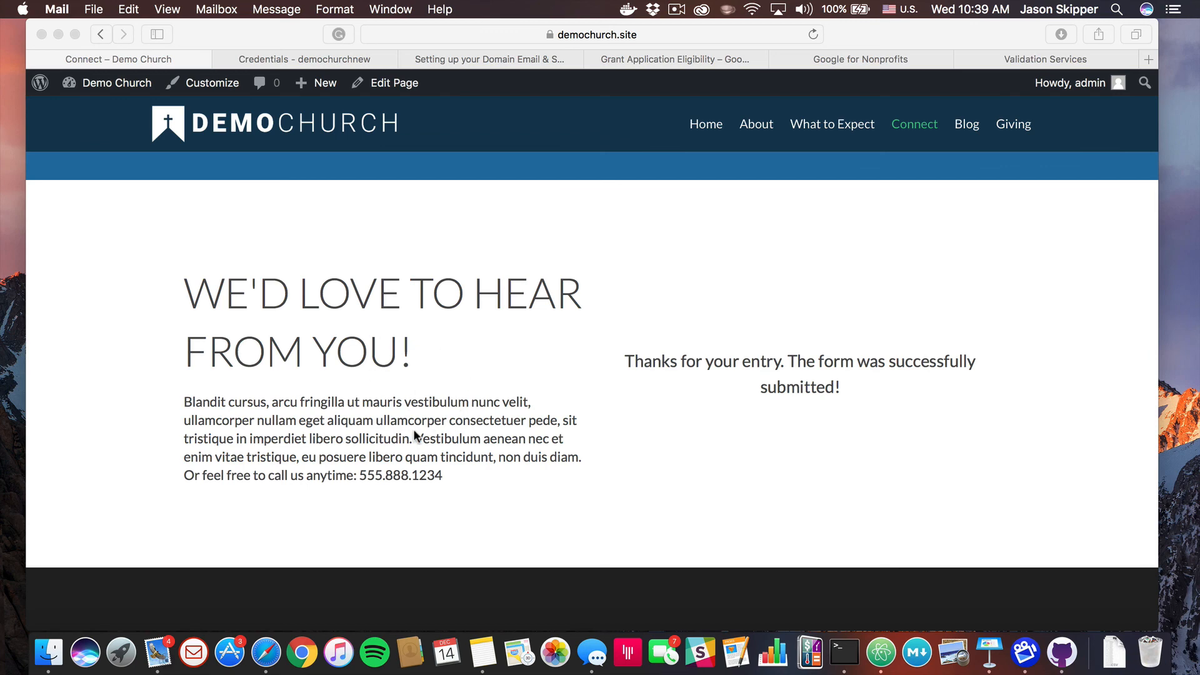
Reopen Mail, view the 10:38 AM form submission copy in the Sent mailbox, and close it
left_click(166, 654)
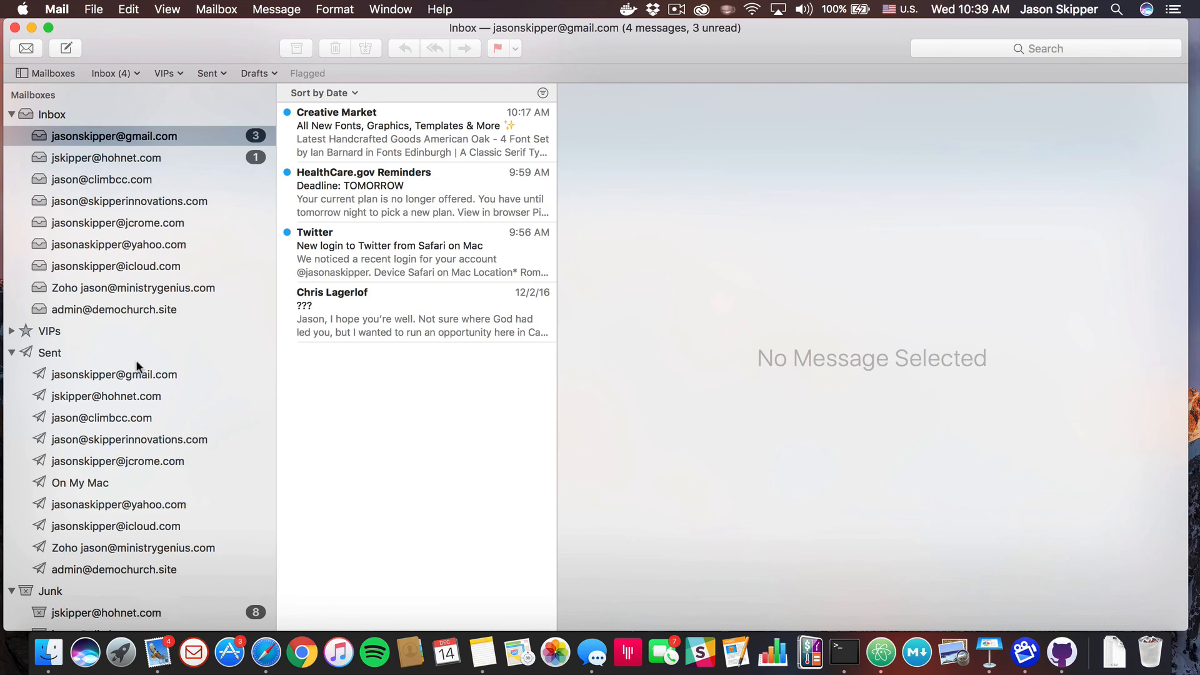
left_click(118, 440)
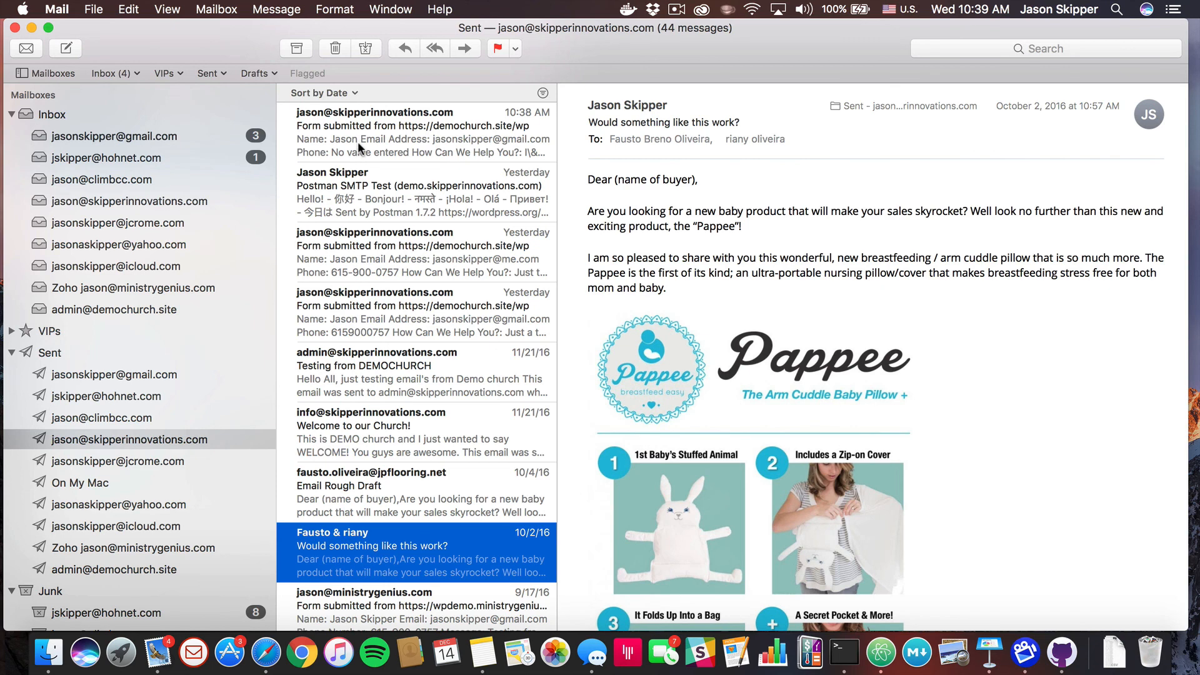
left_click(358, 141)
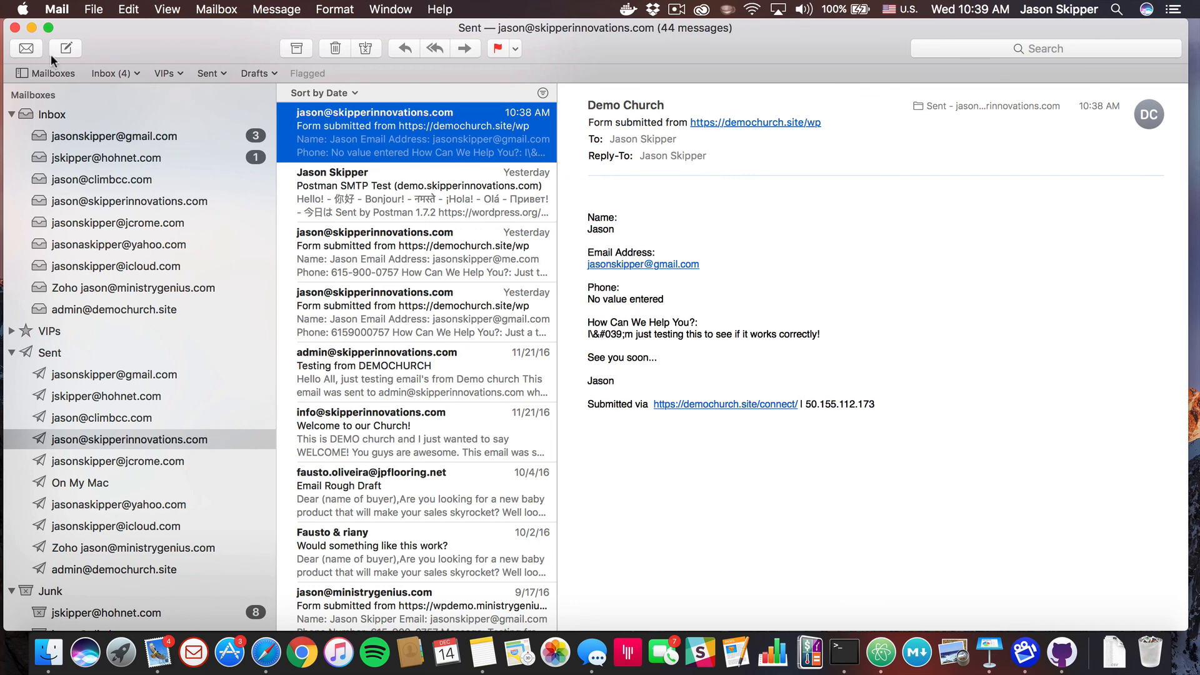
left_click(15, 29)
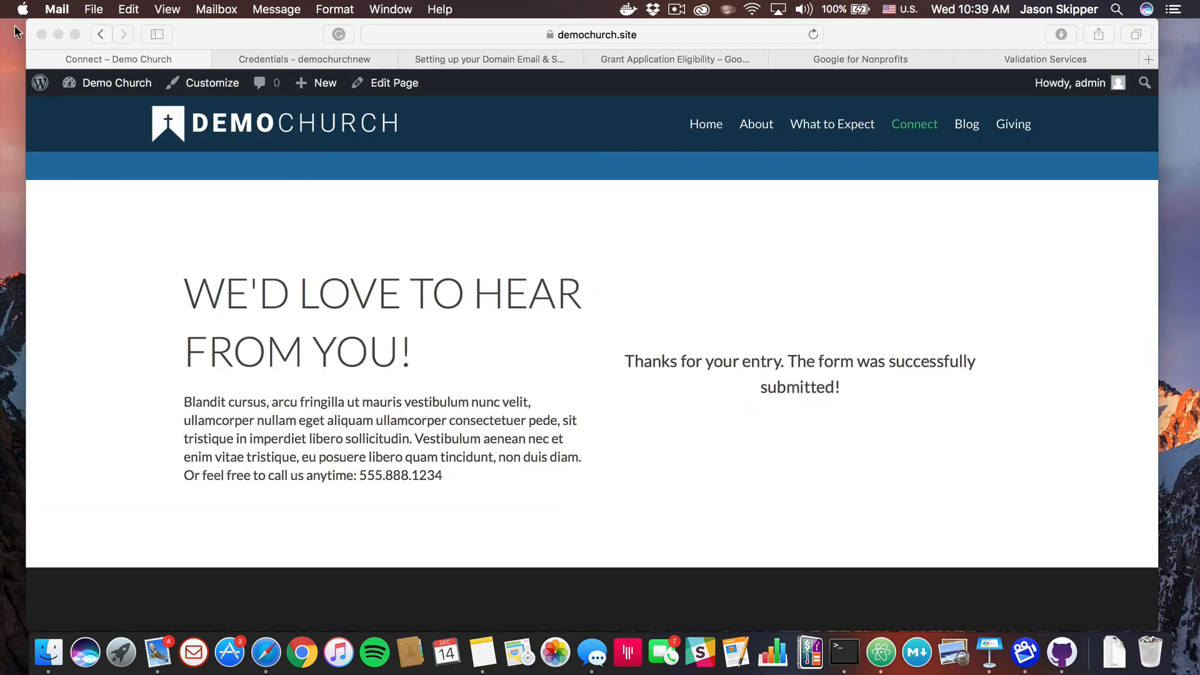
Return to the webBuild email-setup lesson and advance to the Setting Up Social Media lesson
left_click(313, 46)
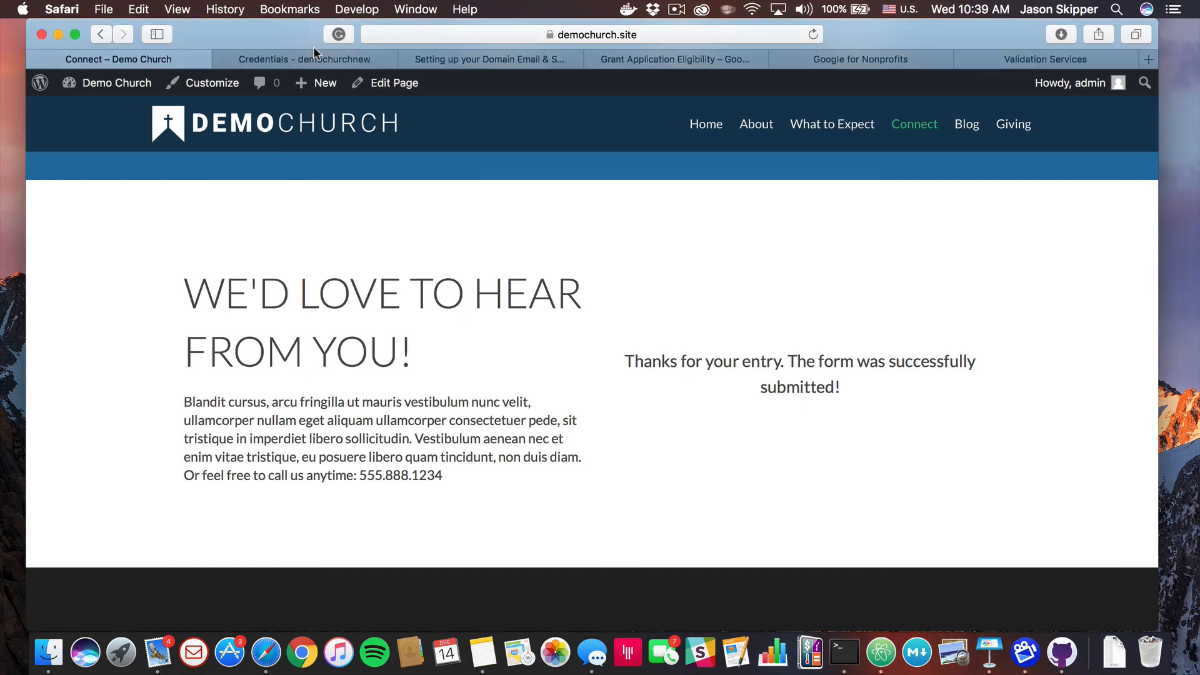
left_click(302, 56)
left_click(153, 55)
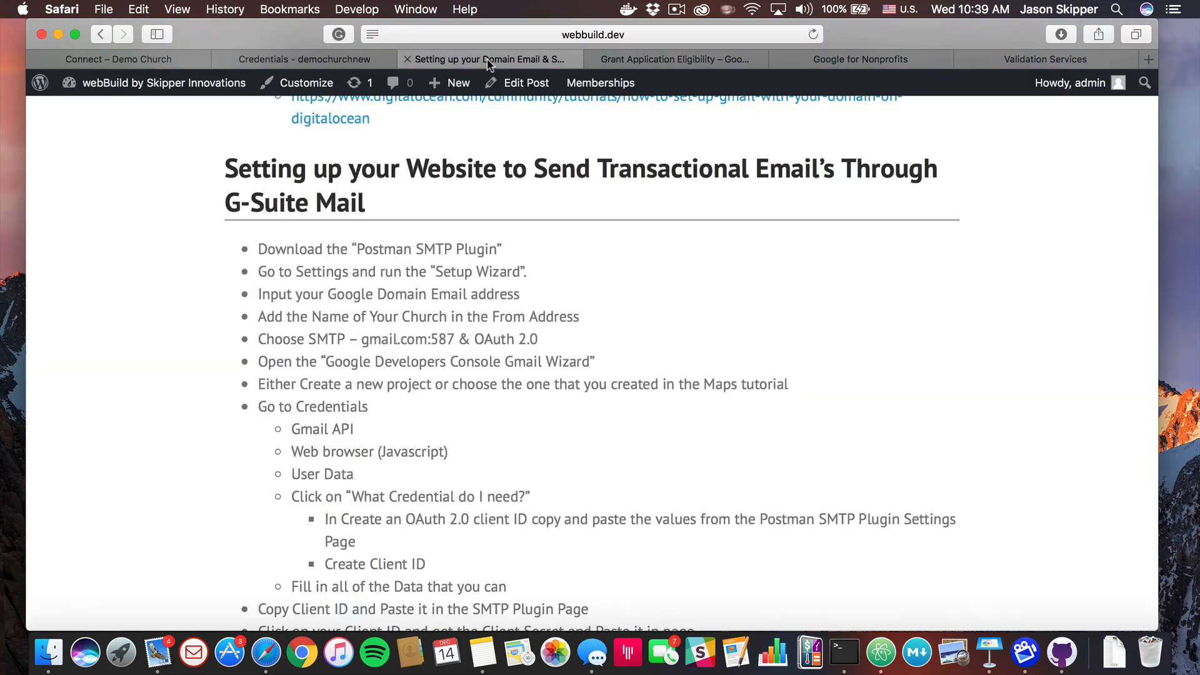
left_click(491, 62)
scroll(515, 274, "down", 5)
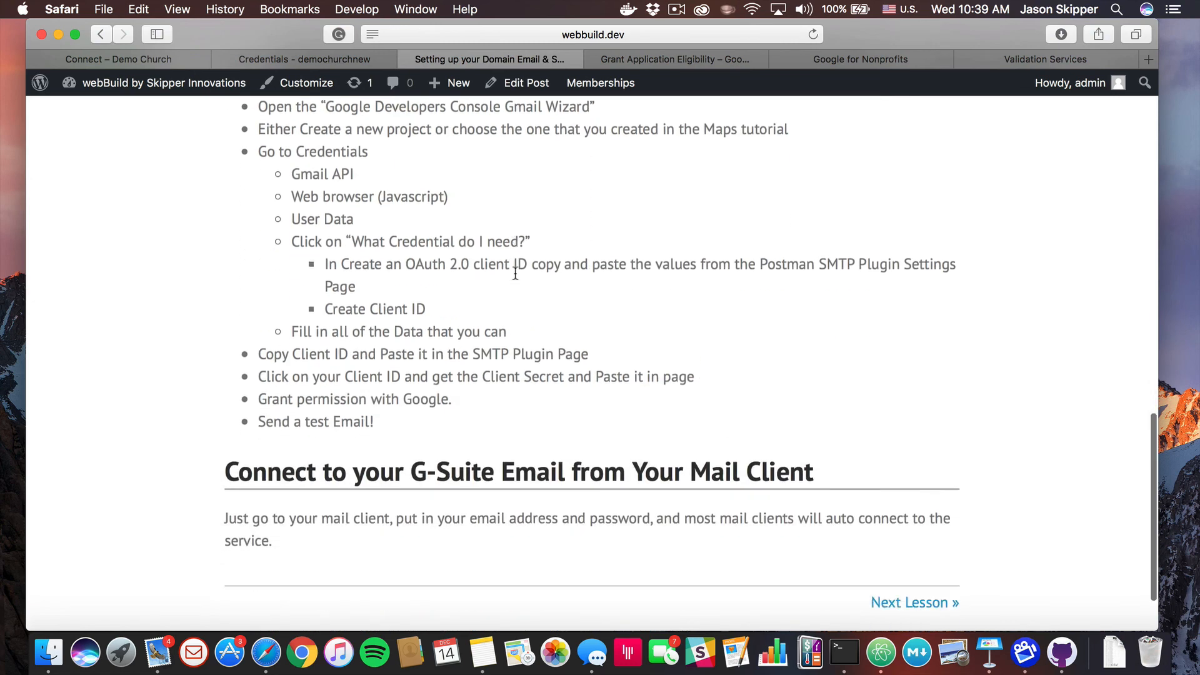
scroll(515, 274, "down", 3)
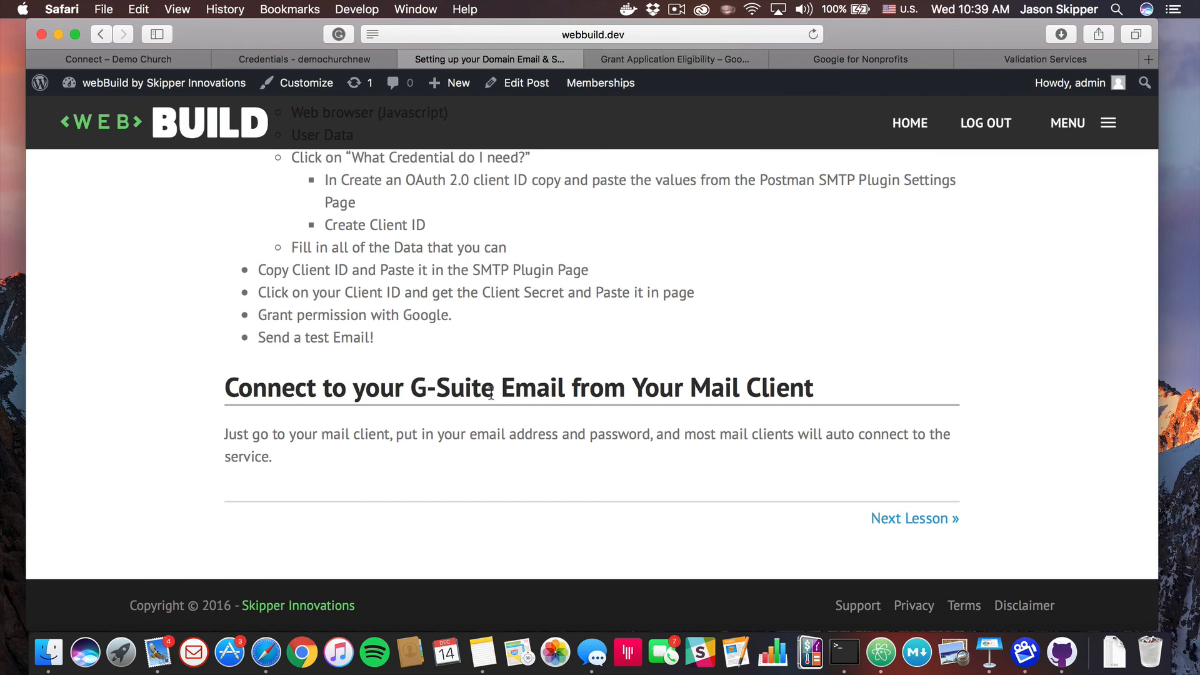
scroll(491, 393, "up", 20)
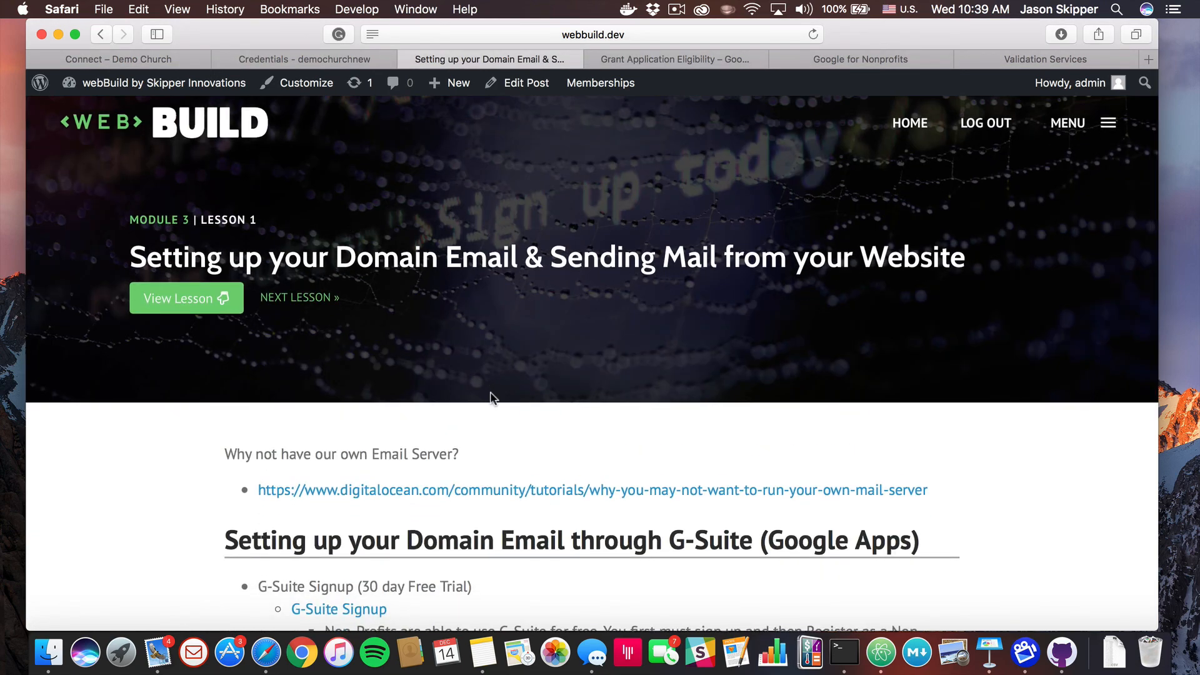
left_click(308, 299)
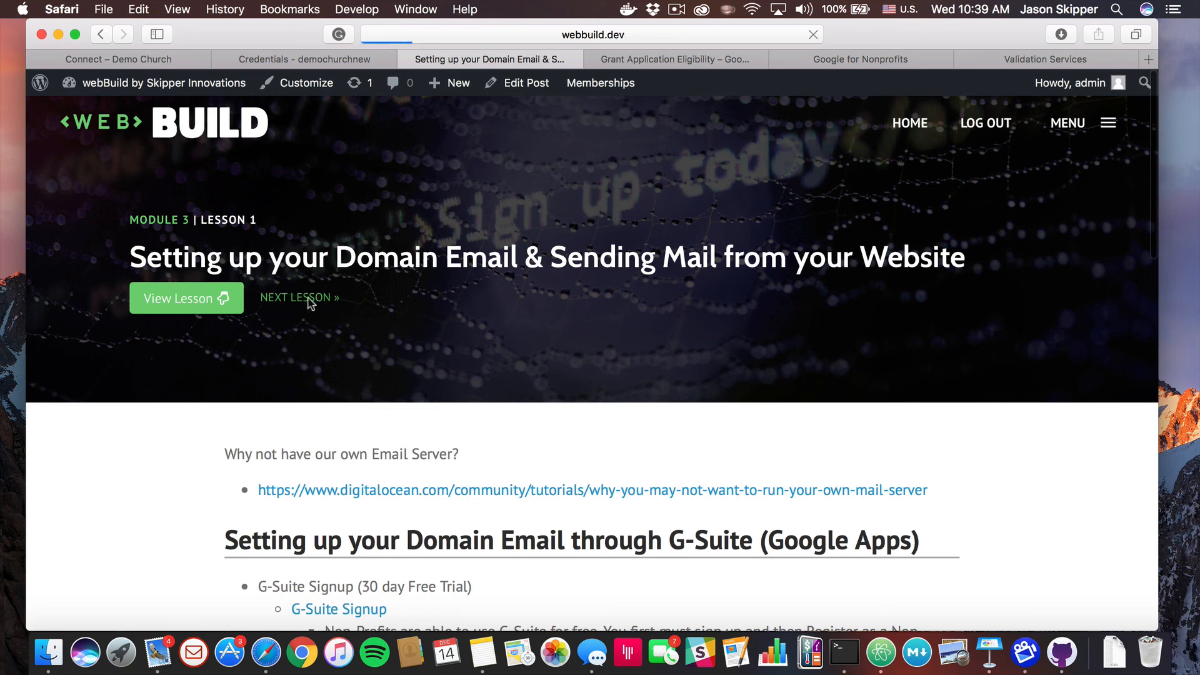